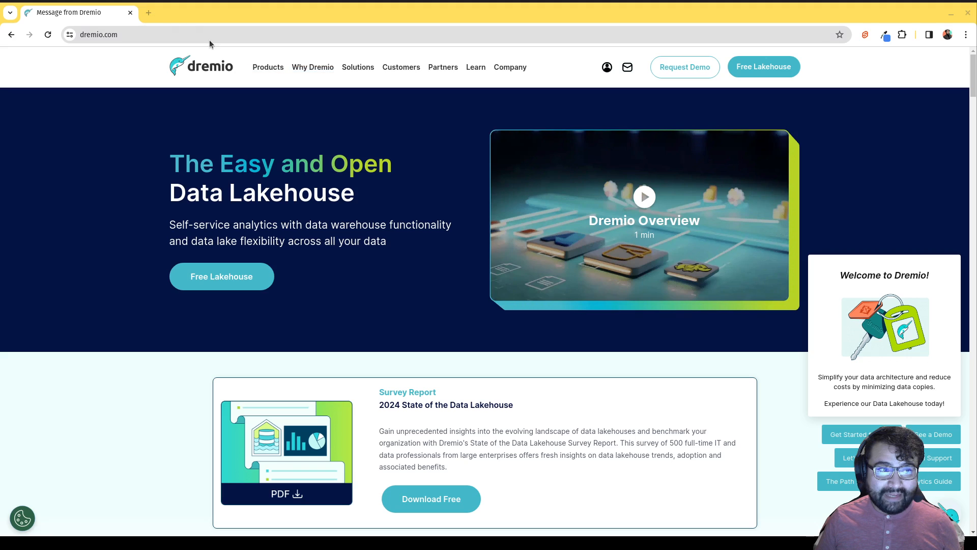
Open docker.com in a new Chrome tab.
key("ctrl+t")
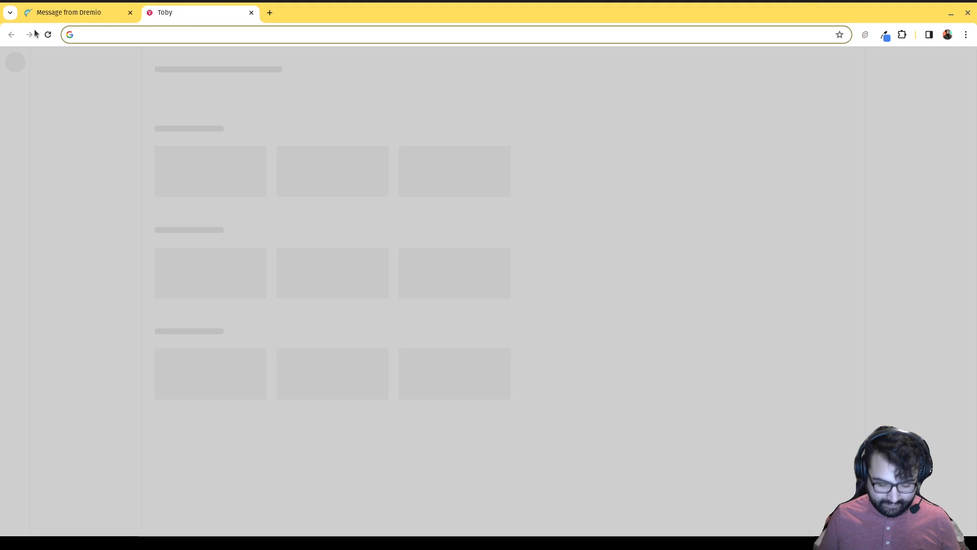
type("docker.com")
key("Return")
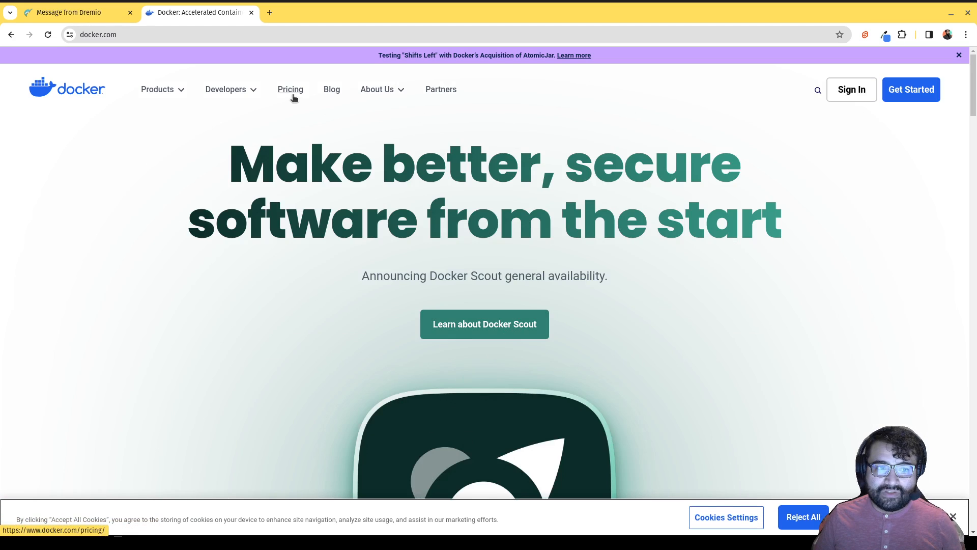
Skim the docker.com page, close its tab, and switch to Docker Desktop.
mouse_move(157, 91)
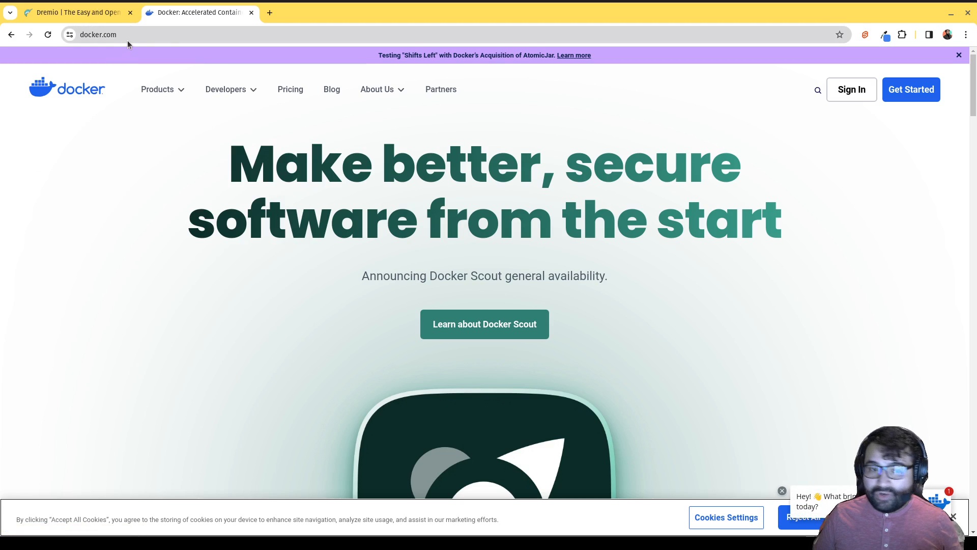
mouse_move(257, 87)
scroll(258, 87, "down", 2)
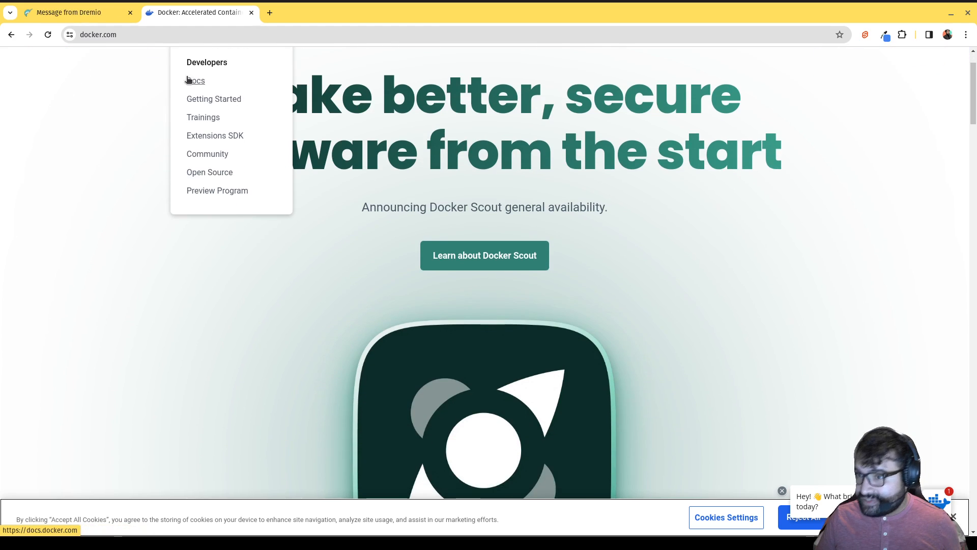
left_click(252, 13)
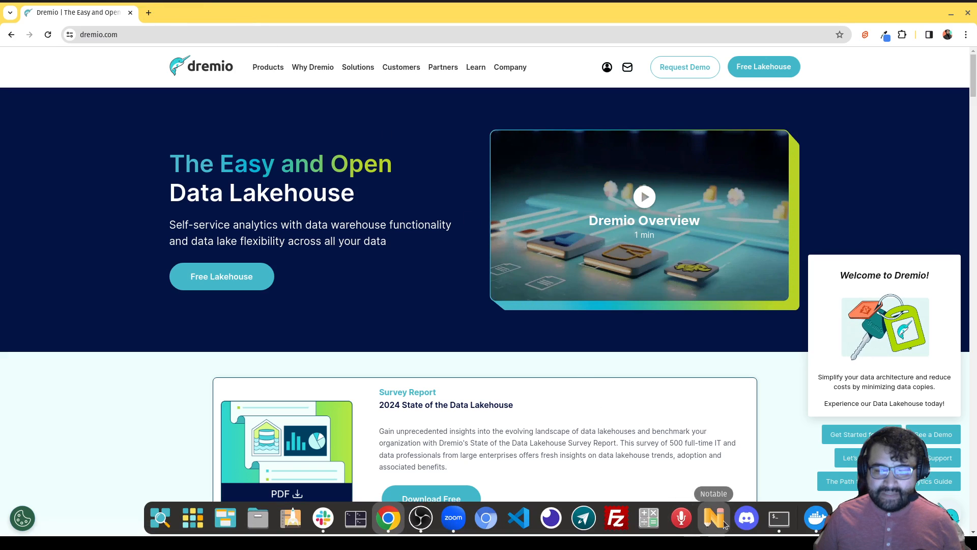
left_click(806, 519)
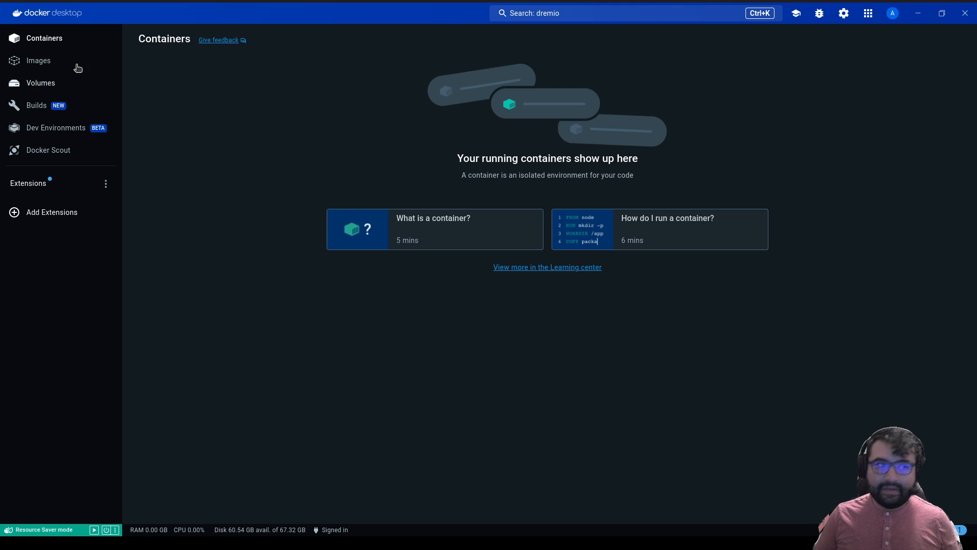
Show the Images list with bitnami/minio and dremio/dremio-oss, after a brief look at Containers.
left_click(60, 65)
left_click(59, 42)
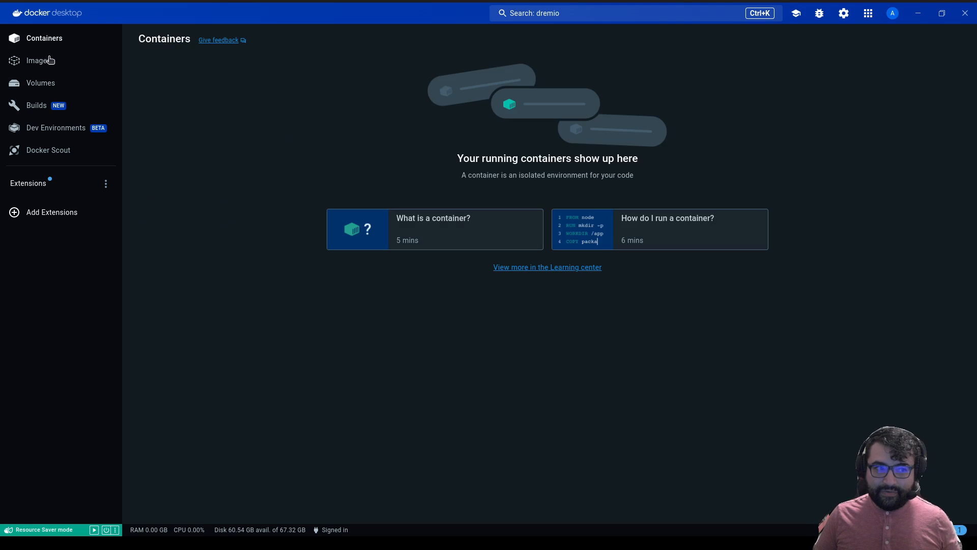
left_click(46, 60)
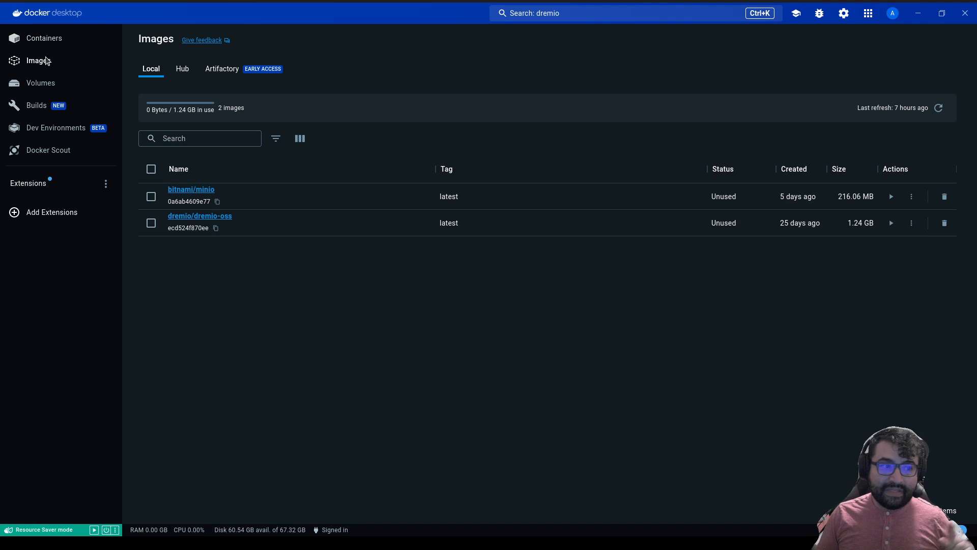
Search Docker Hub for 'minio', review the results, and close the search overlay.
left_click(583, 14)
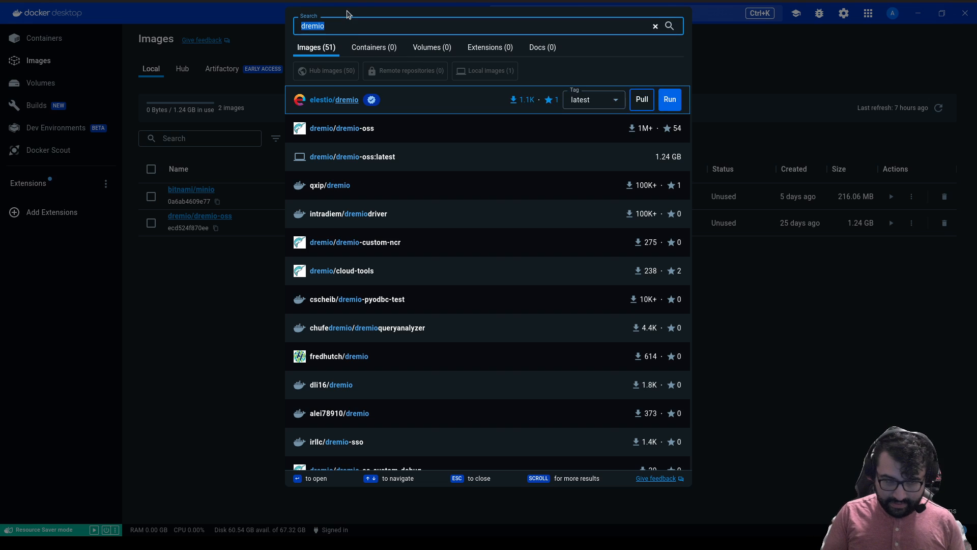
type("minio")
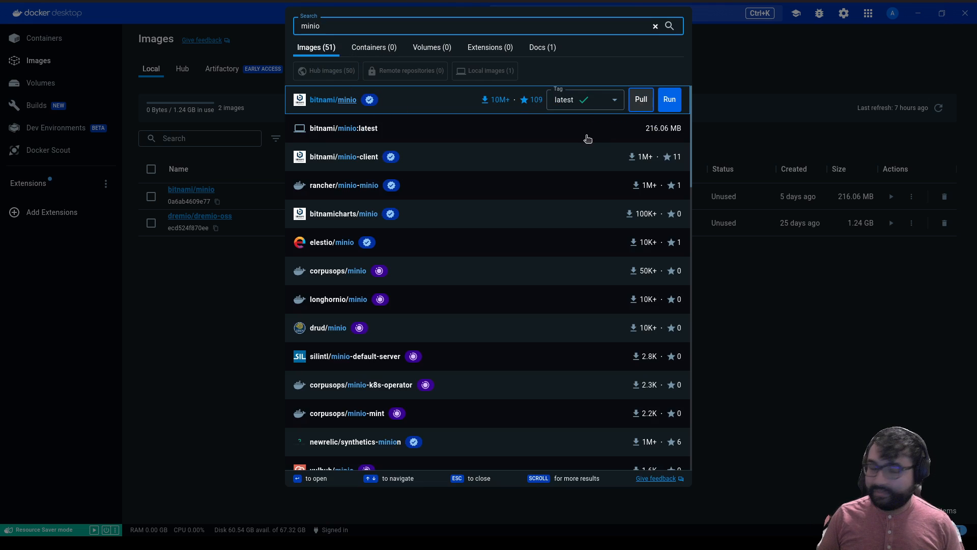
left_click(723, 68)
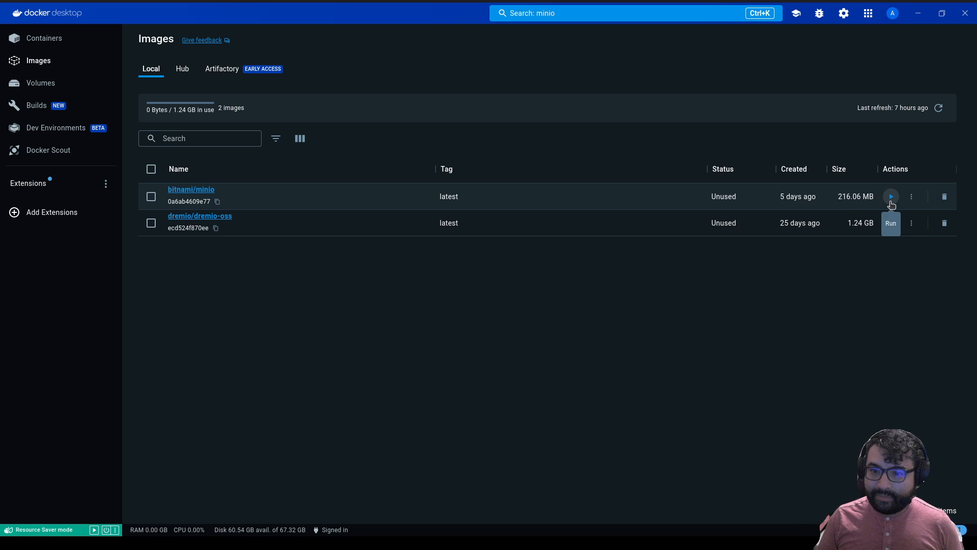
Start a bitnami/minio run dialog, view its optional settings, then cancel it.
left_click(891, 198)
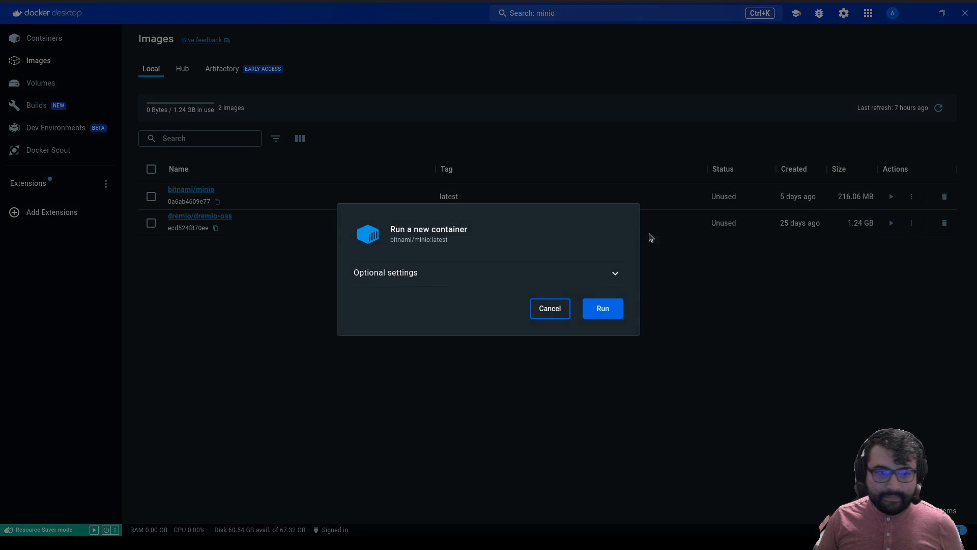
left_click(594, 273)
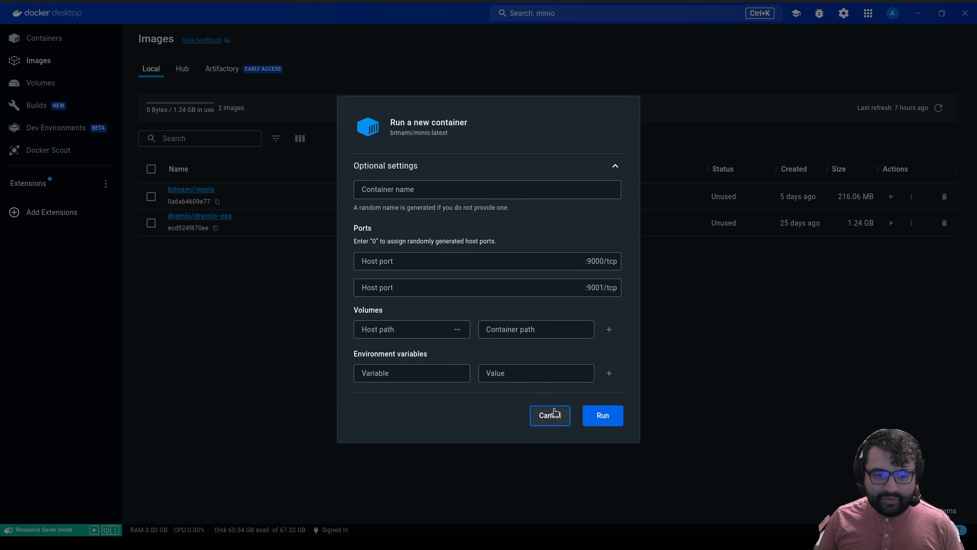
left_click(554, 414)
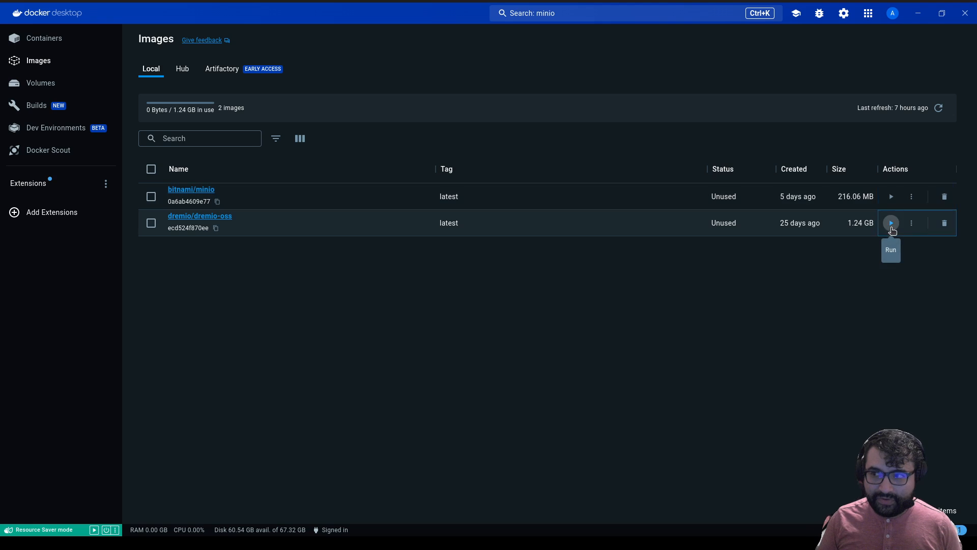
Begin a new dremio/dremio-oss container and name it dremio.
left_click(892, 230)
left_click(464, 275)
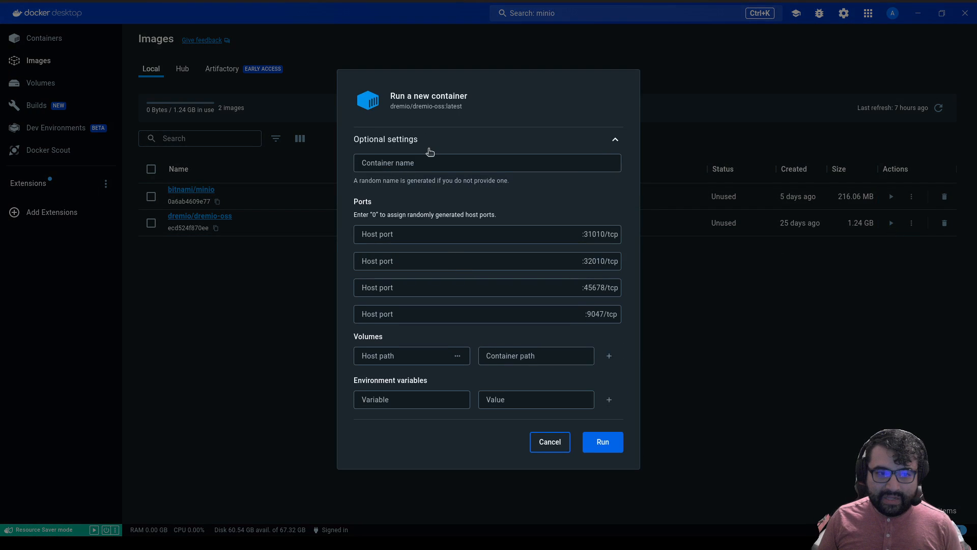
left_click(431, 163)
type("d")
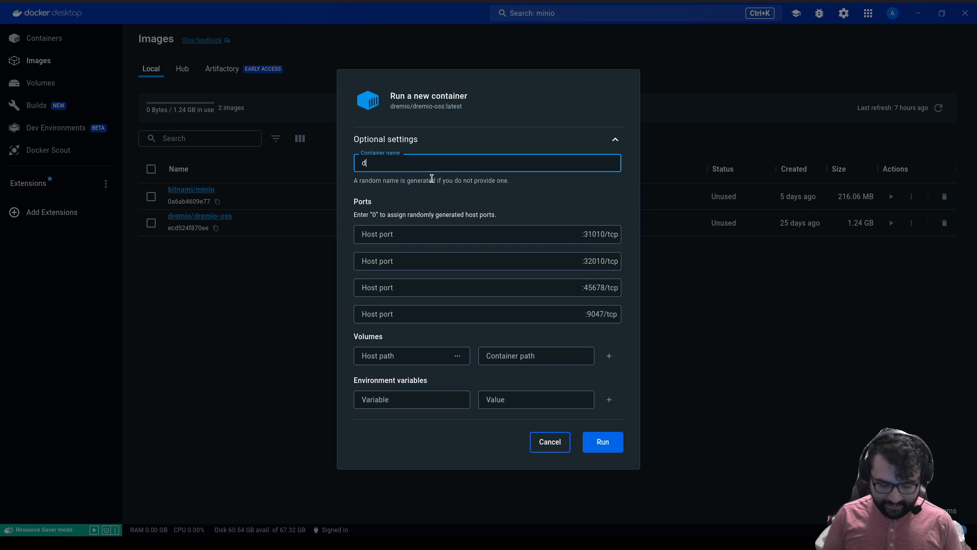
type("remio")
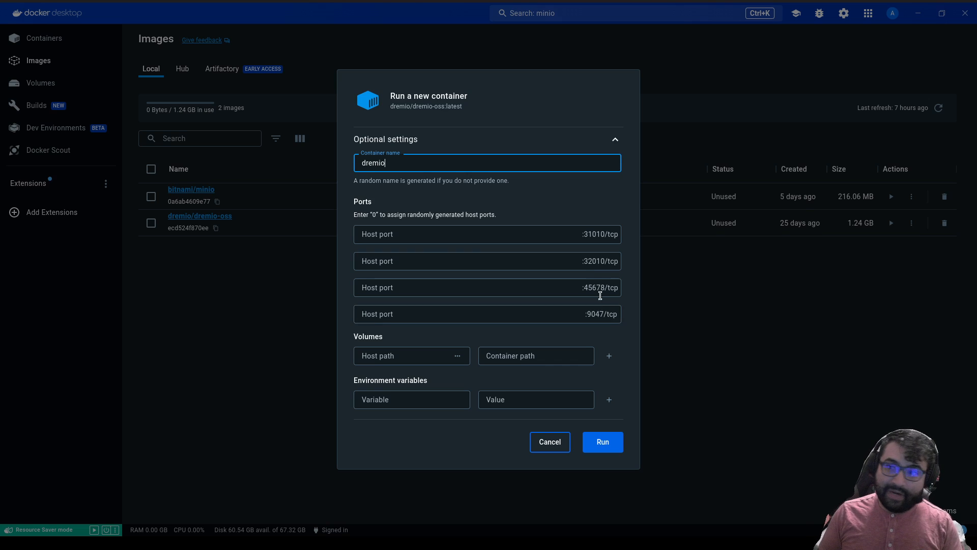
Map host ports 31010, 32010, 45678 and 9047, then run the dremio container.
left_click(549, 235)
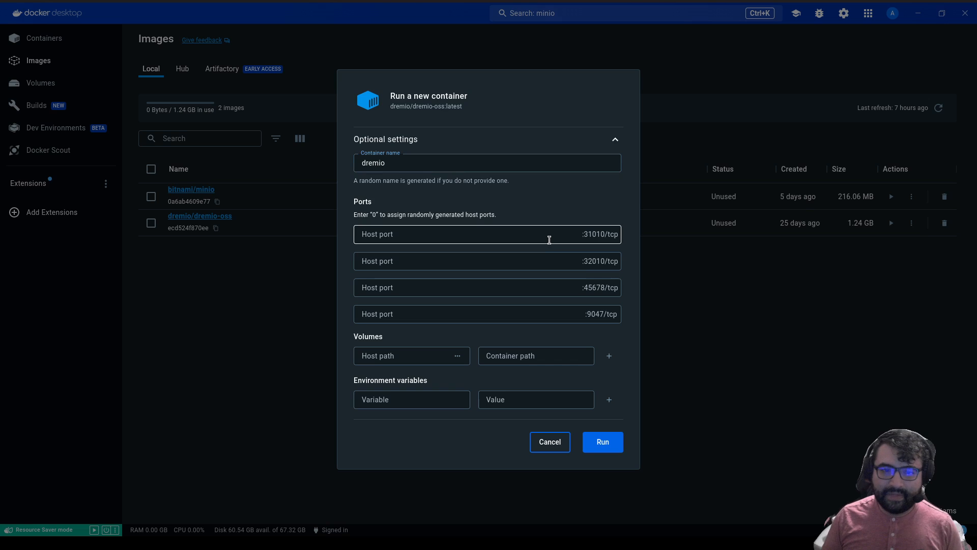
type("3")
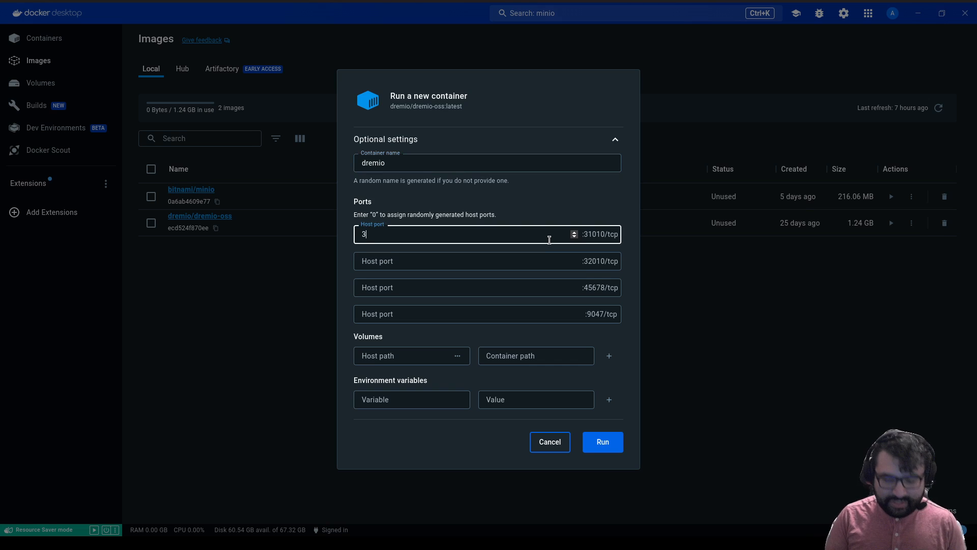
type("1010")
key("Tab")
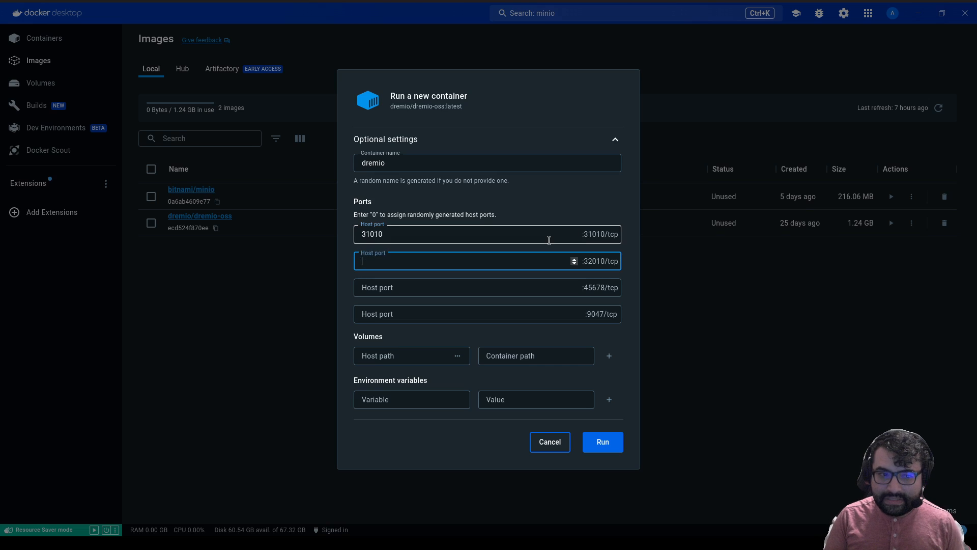
type("32")
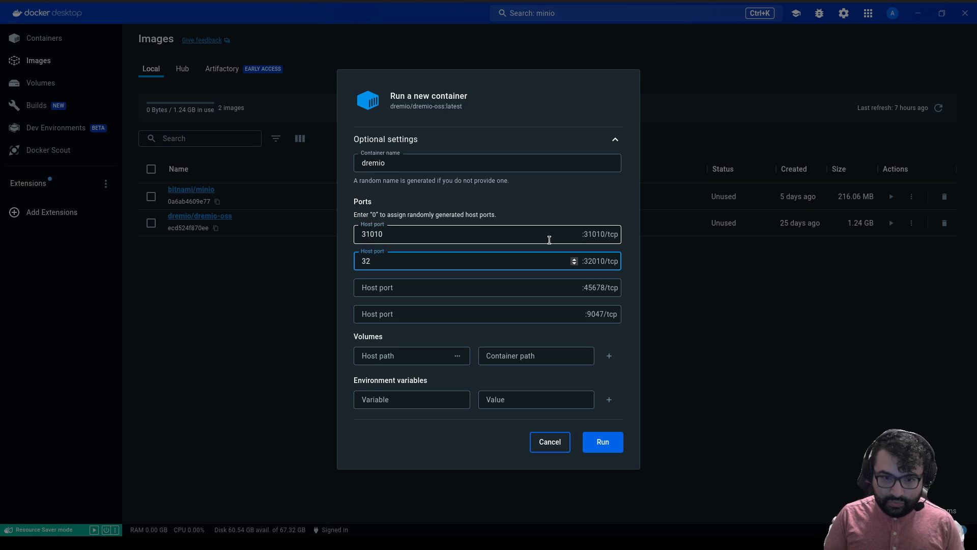
type("010")
key("Tab")
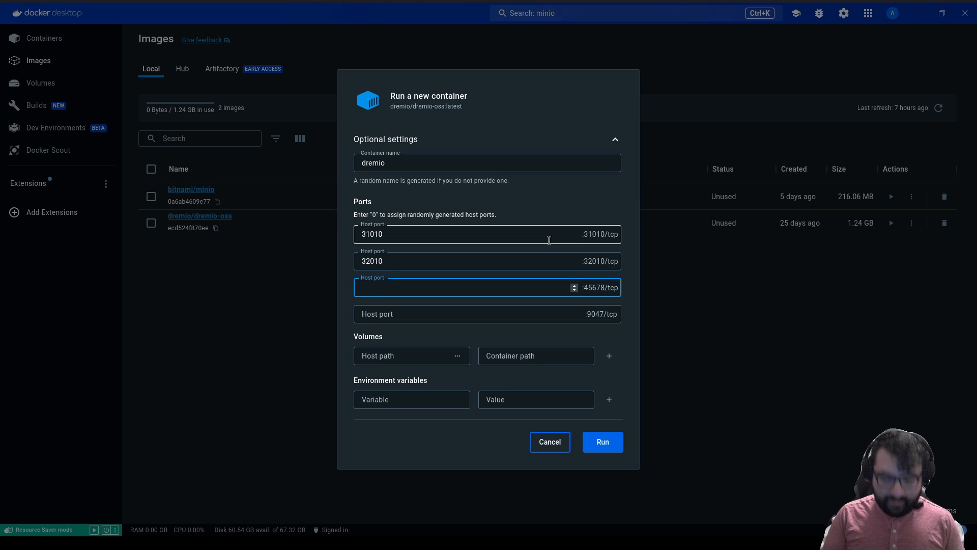
type("45678")
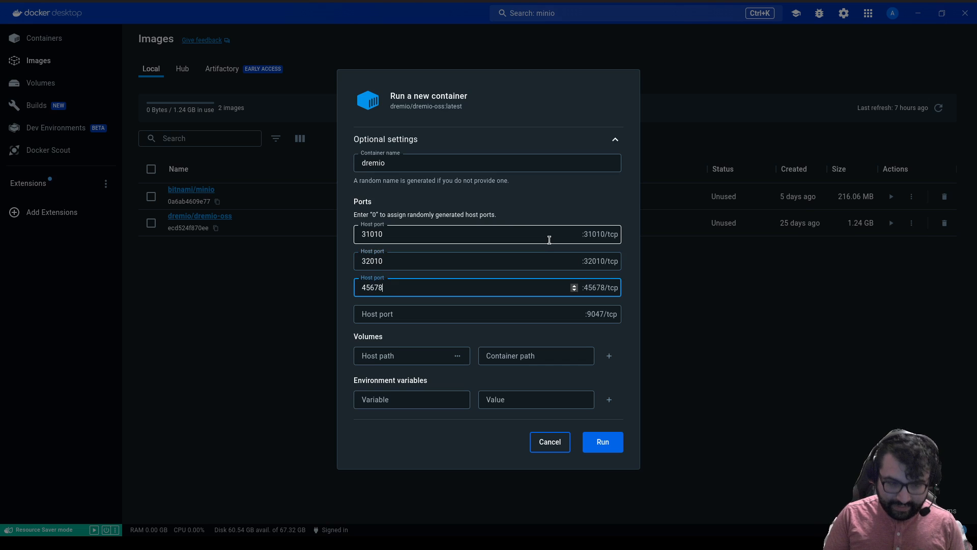
key("Tab")
type("9047")
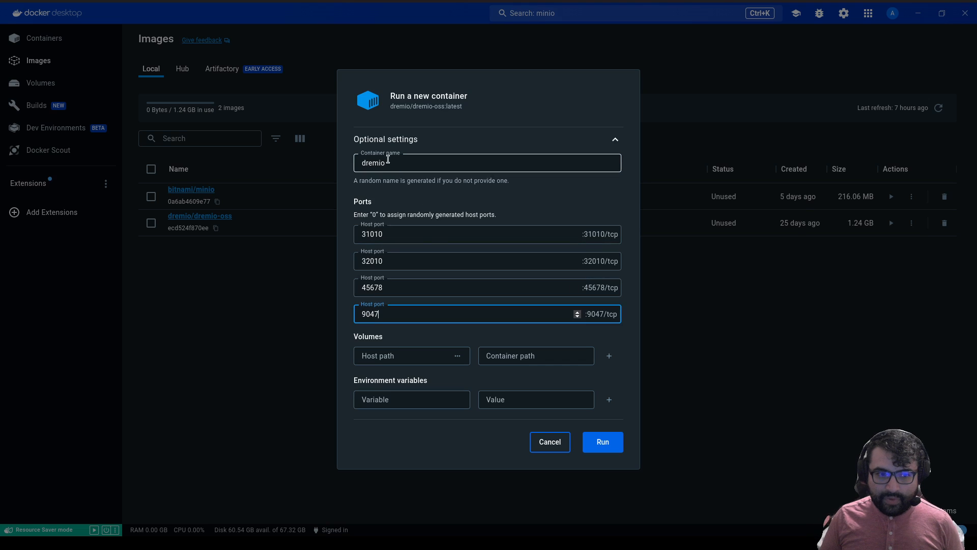
left_click(591, 447)
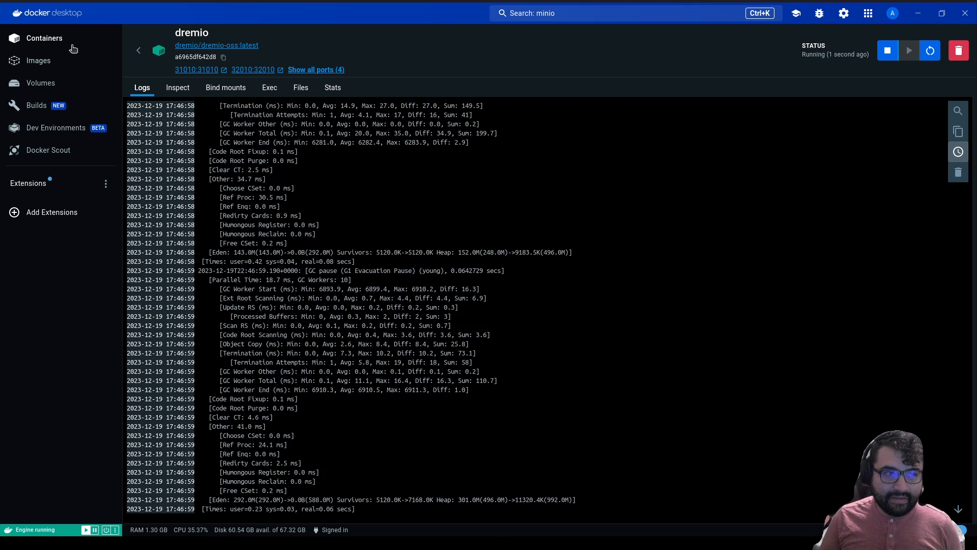
Confirm the dremio container is running under Containers, then return to Images.
left_click(55, 40)
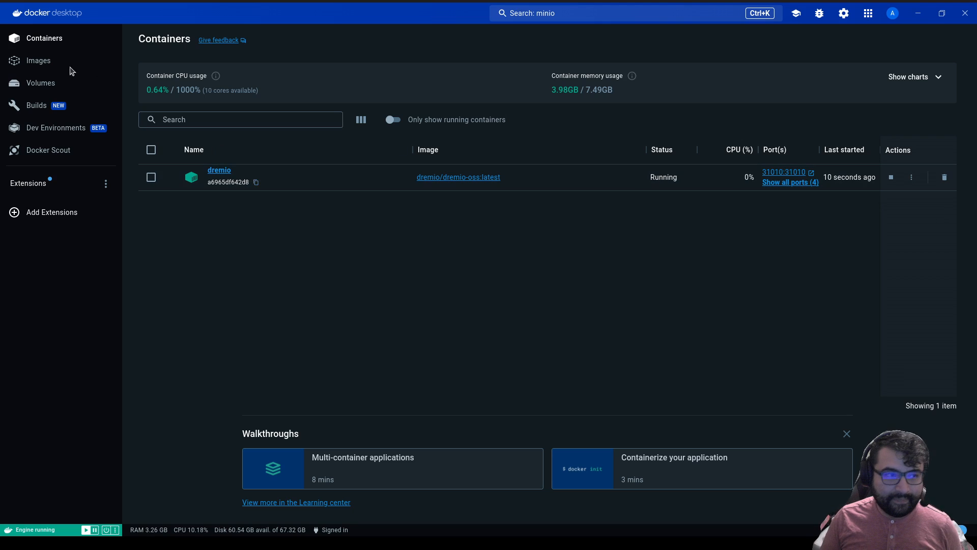
left_click(48, 66)
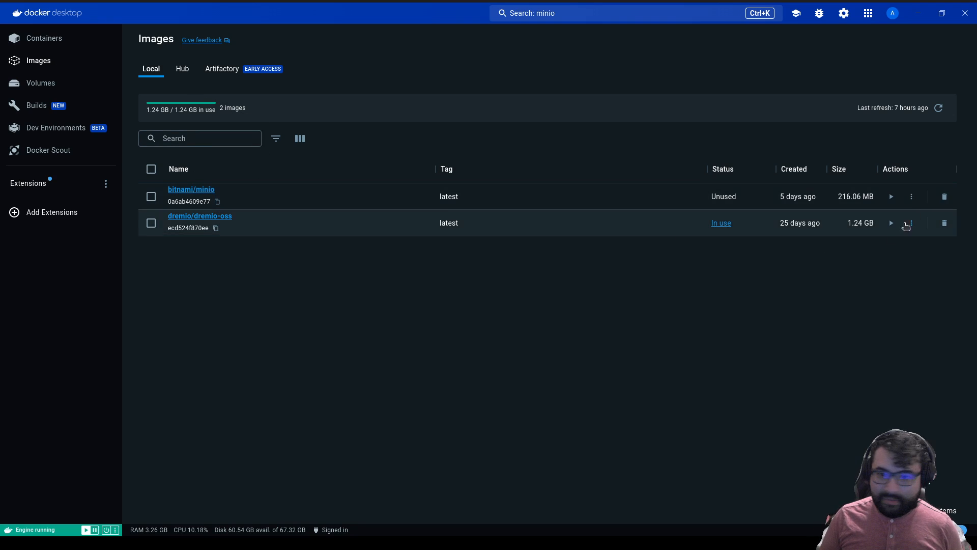
Begin a bitnami/minio container named minio with host ports 9000 and 90001.
left_click(891, 199)
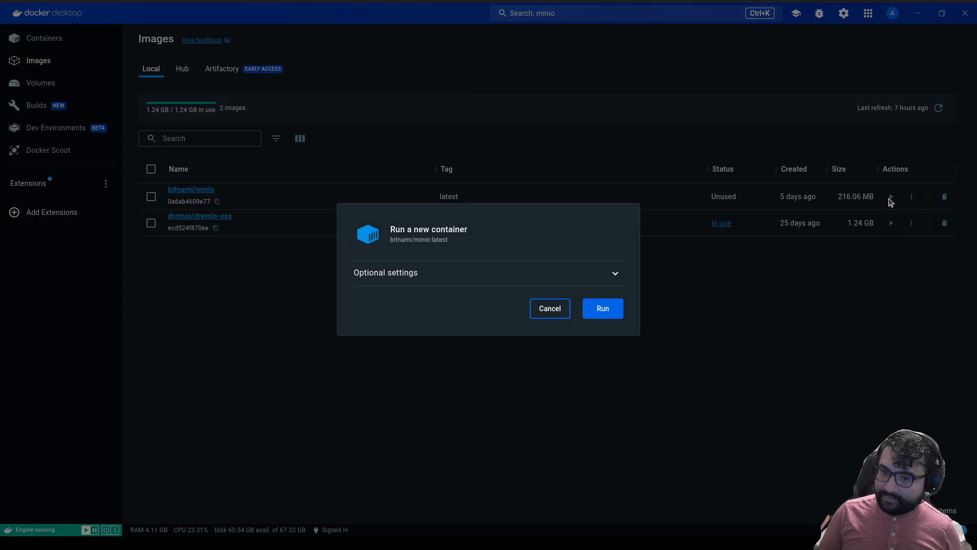
left_click(494, 275)
left_click(432, 189)
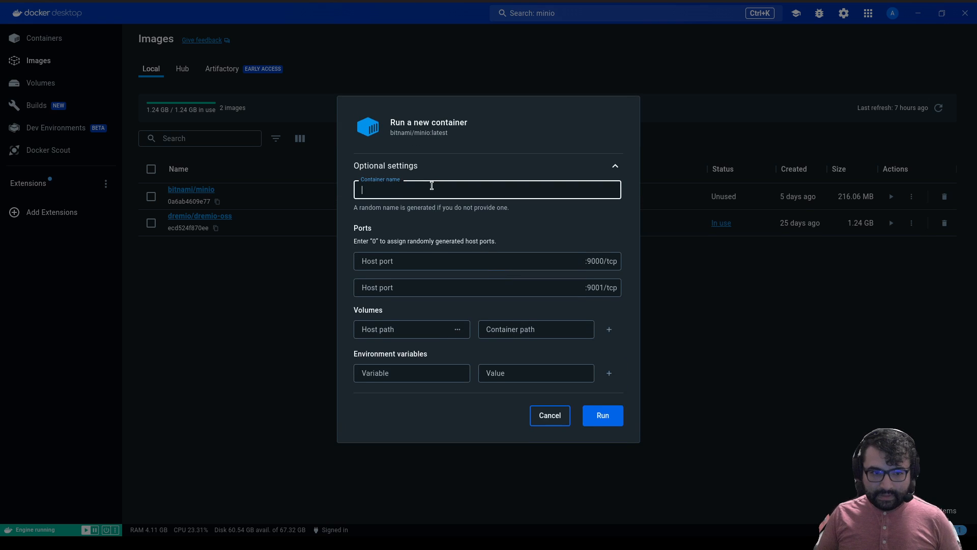
type("minio")
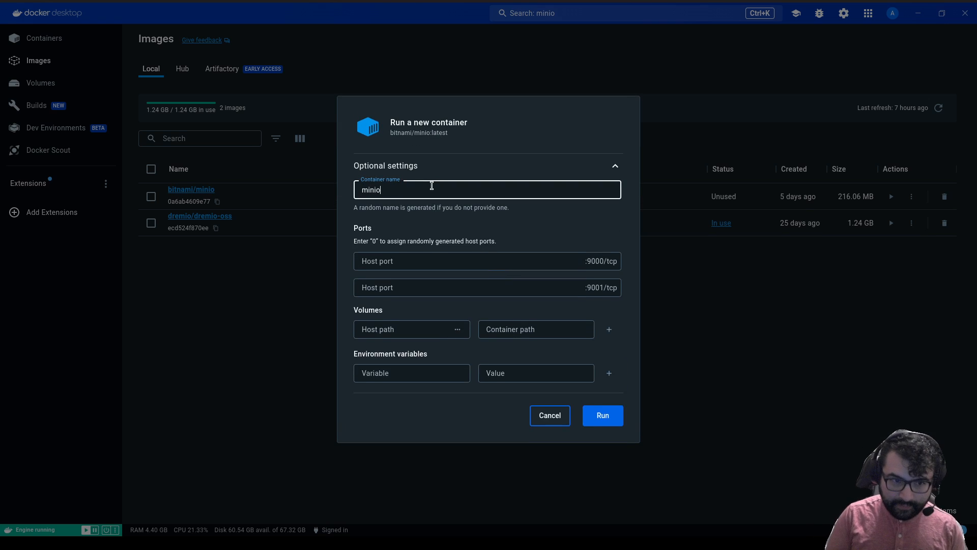
left_click(507, 260)
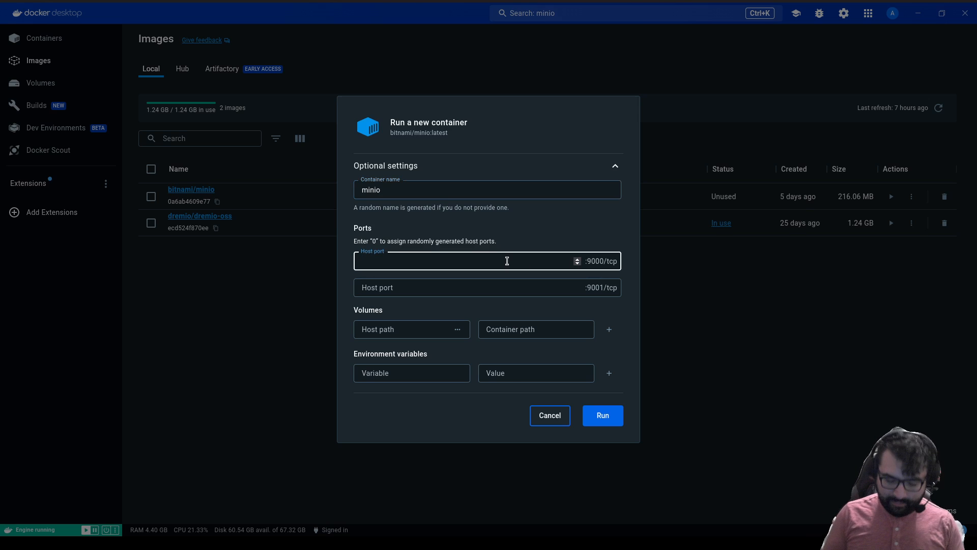
type("9000")
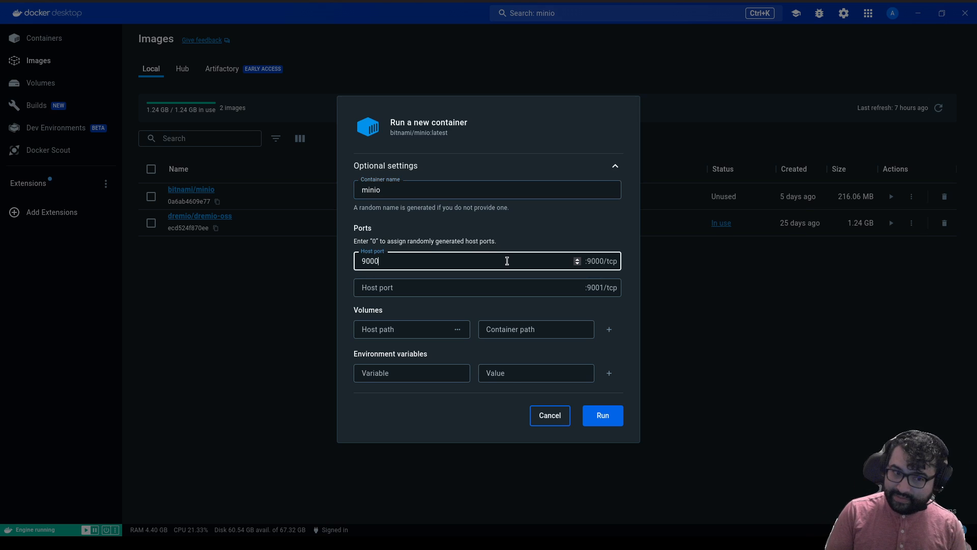
key("Tab")
type("90001")
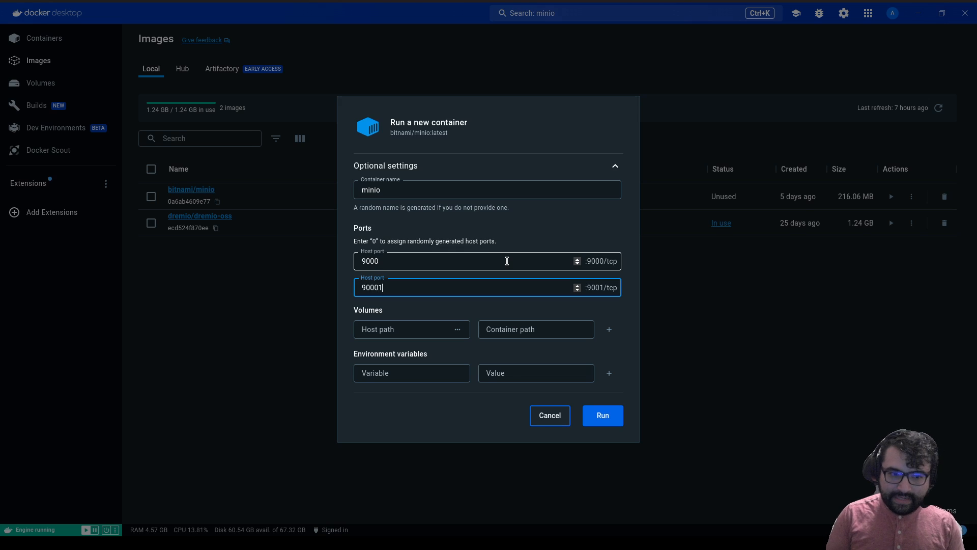
Add MINIO_ROOT_USER and MINIO_ROOT_PASSWORD variables with the root username and password.
left_click(435, 373)
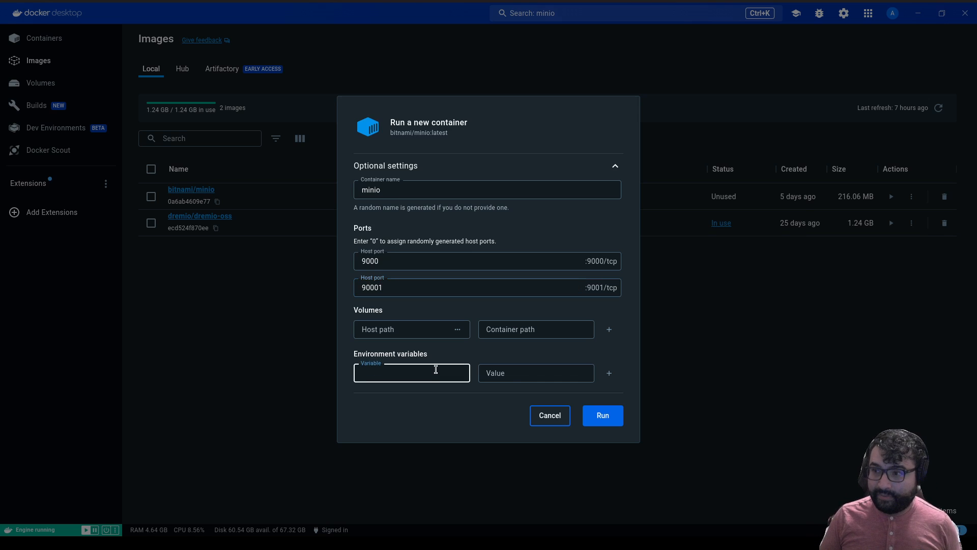
type("M")
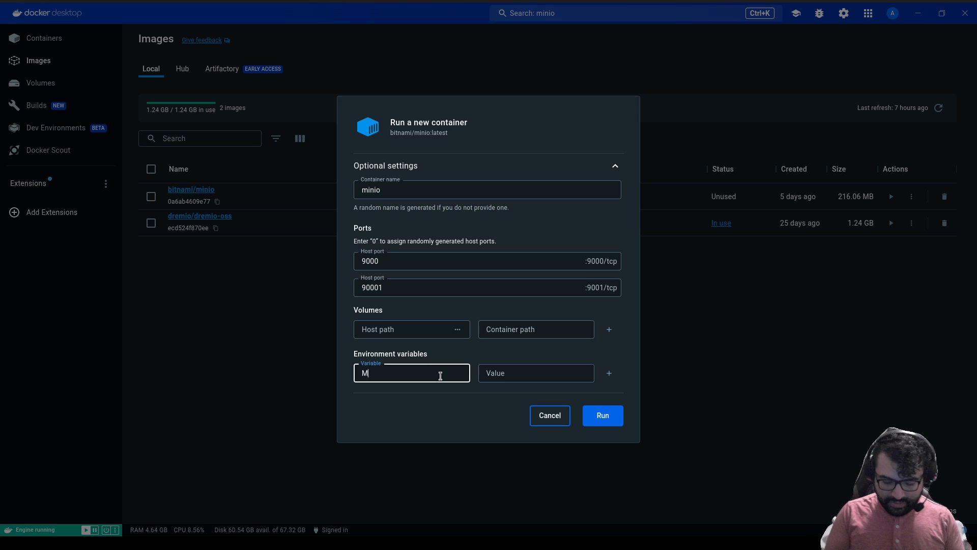
type("INIO_ROO")
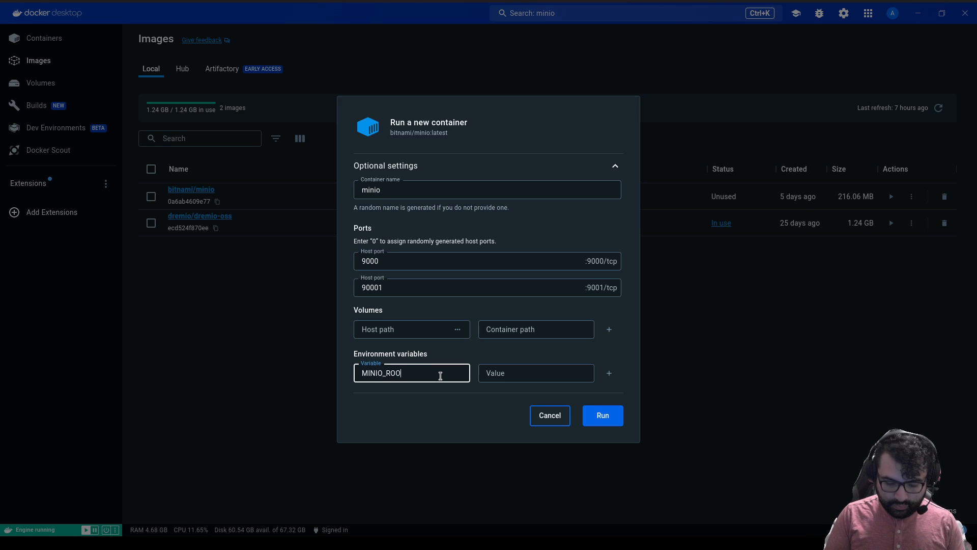
type("T_USER")
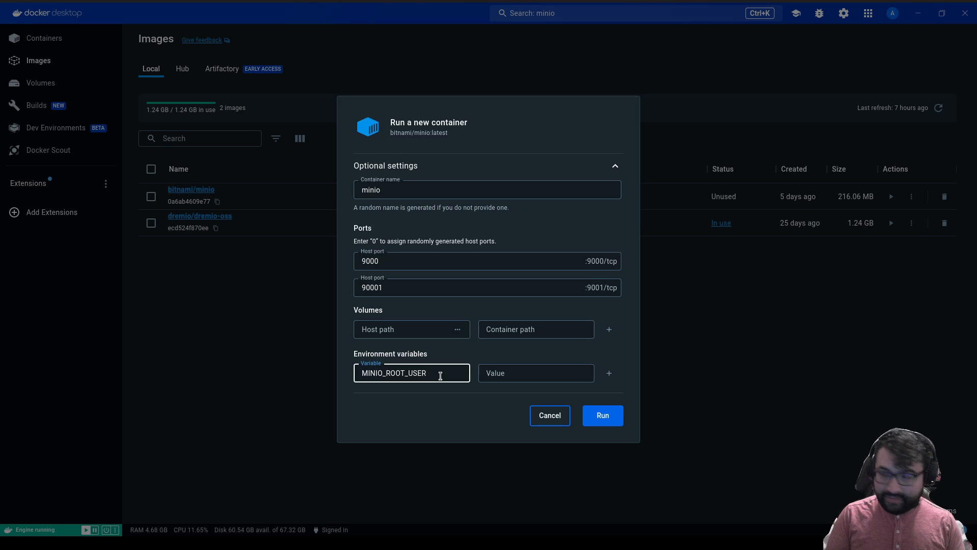
key("Tab")
type("admin")
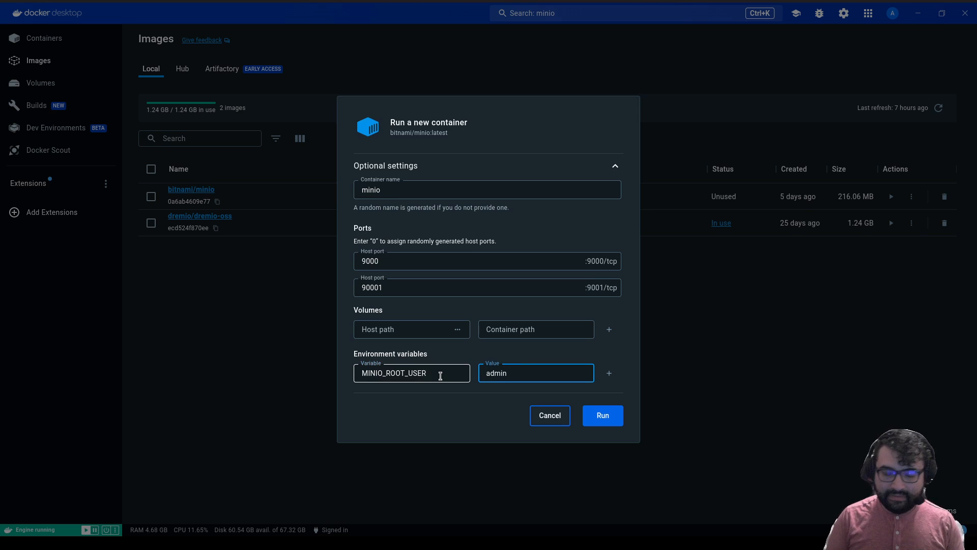
left_click(608, 374)
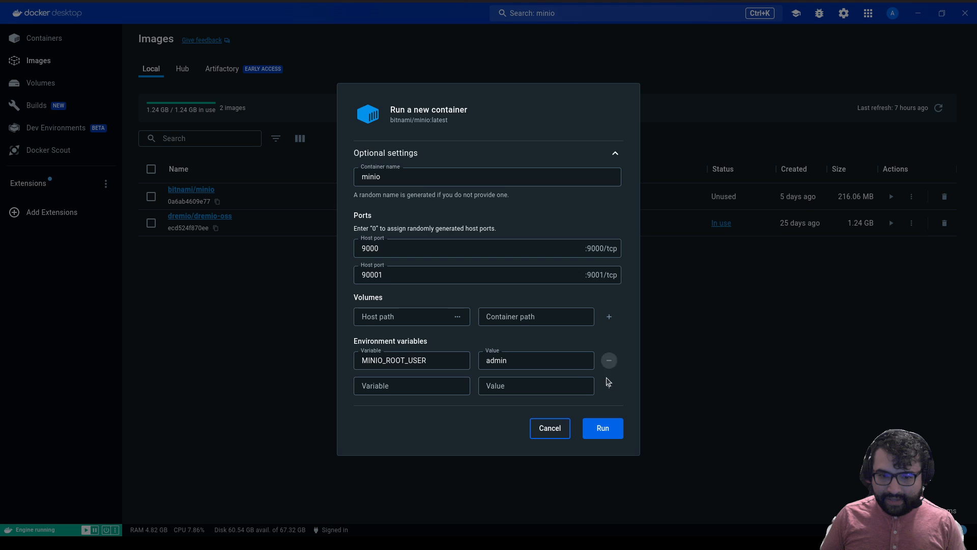
left_click(428, 381)
type("MINIO")
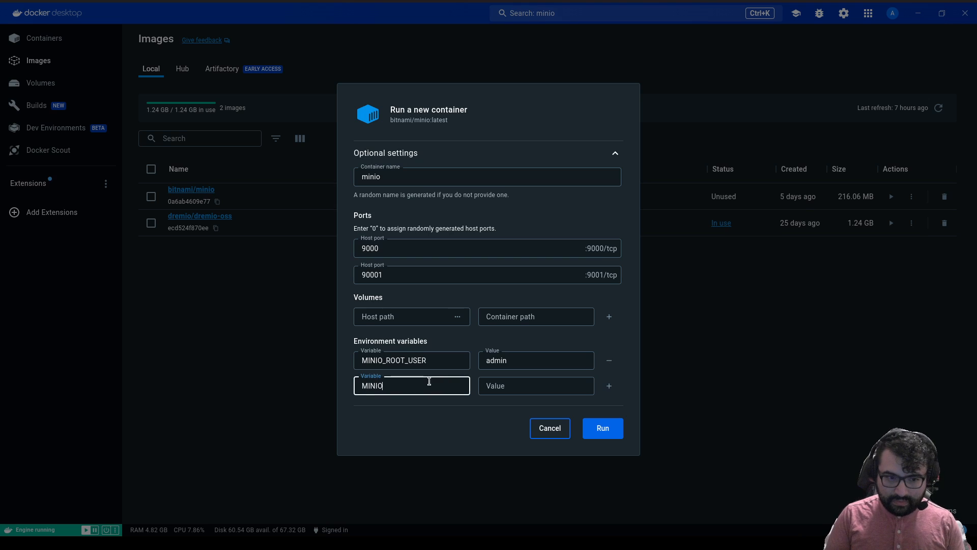
type("_ROOT_")
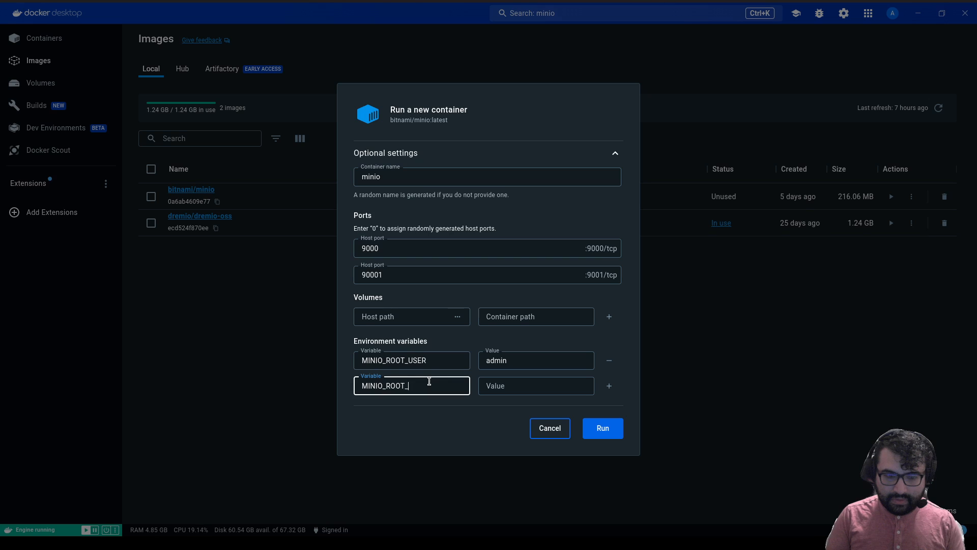
type("PASSWORD")
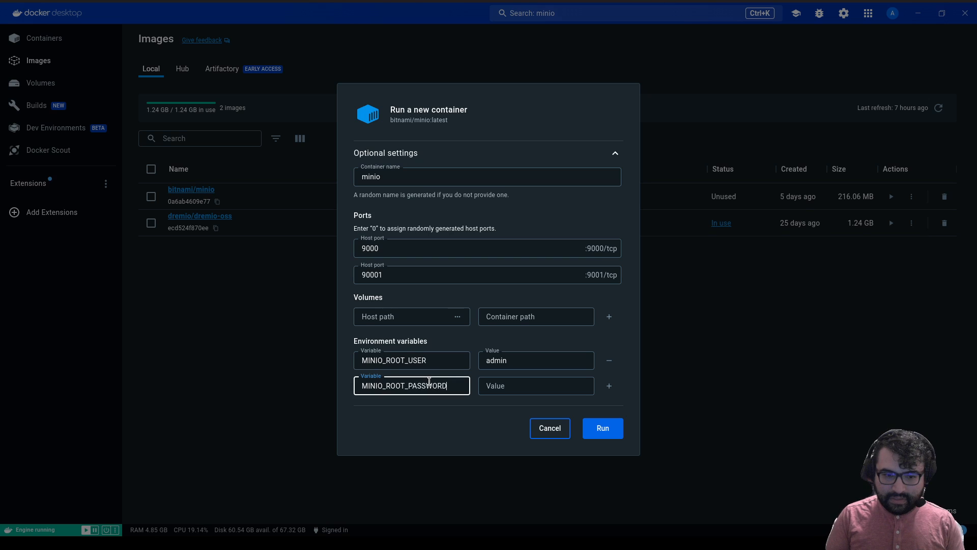
key("Tab")
type("password")
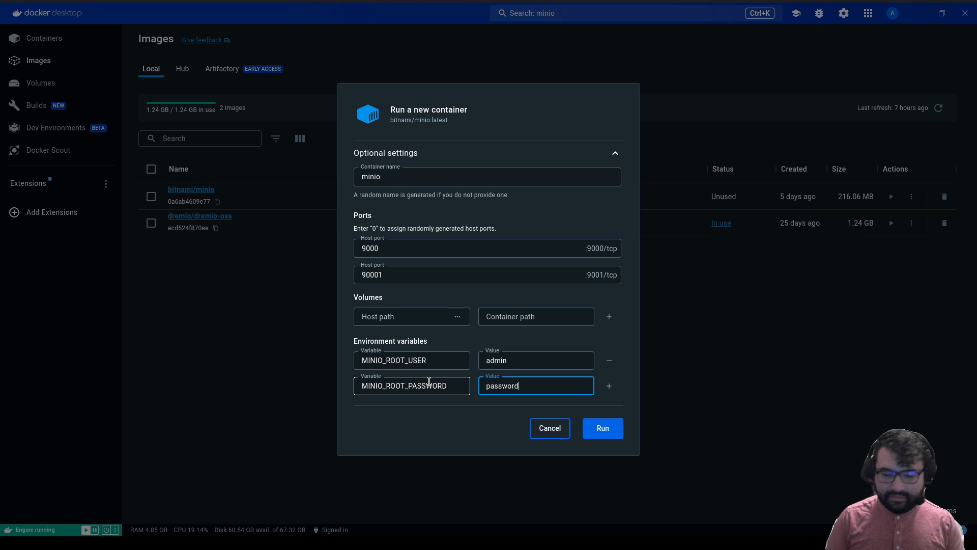
Add a MINIO_REGION variable set to us-east-1.
left_click(610, 385)
left_click(429, 398)
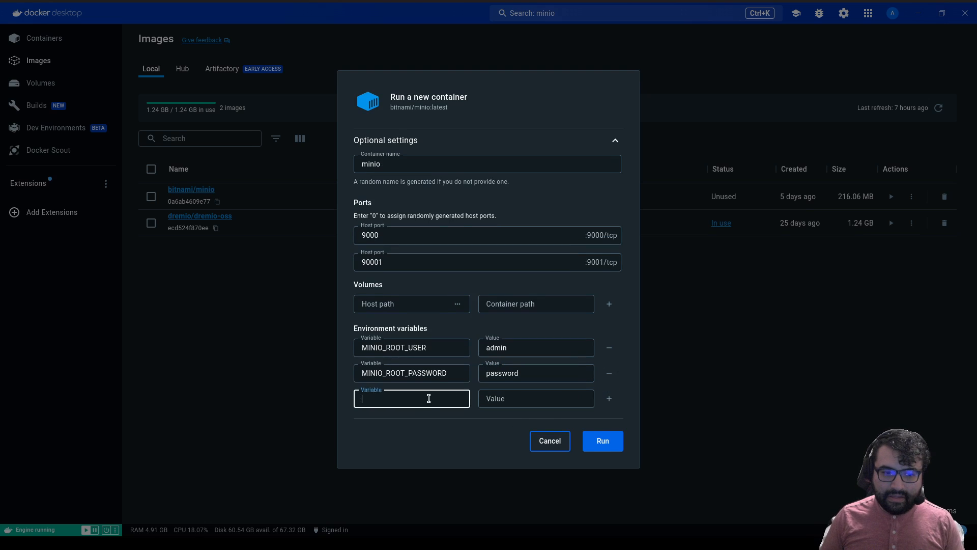
type("MINIO")
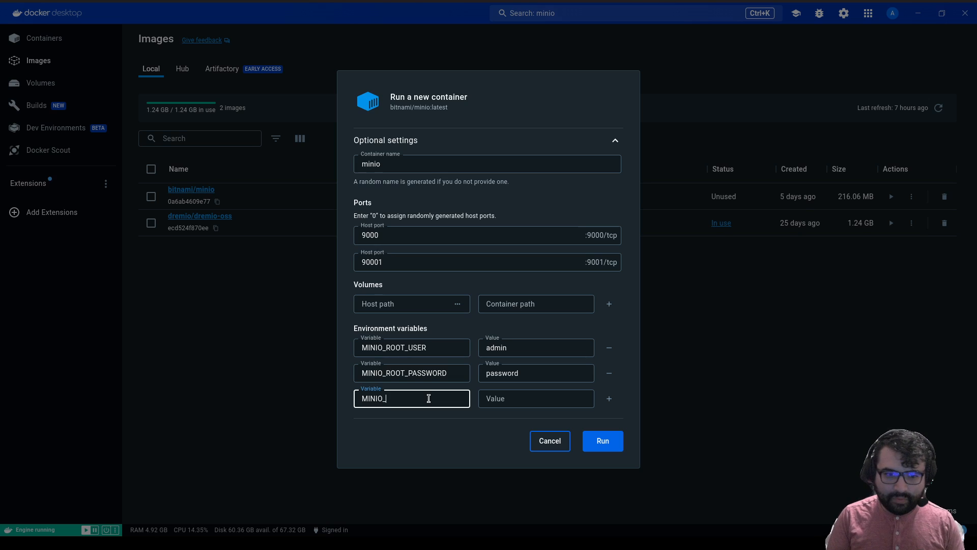
type("_REGION")
key("Tab")
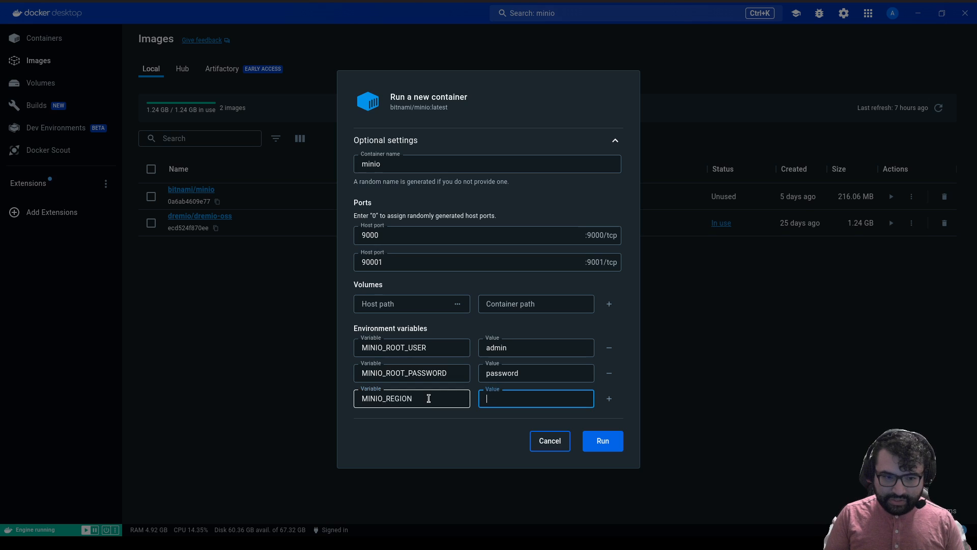
type("us-east")
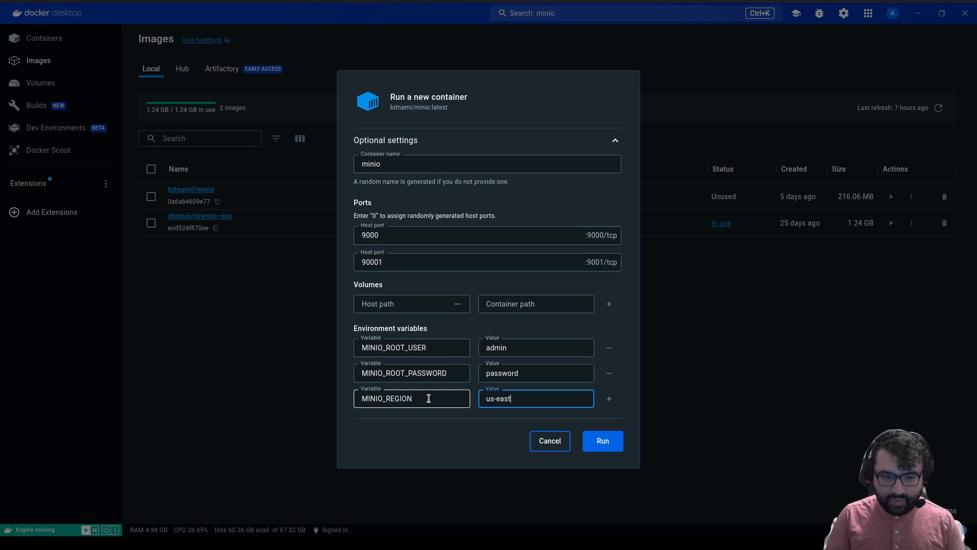
type("-1")
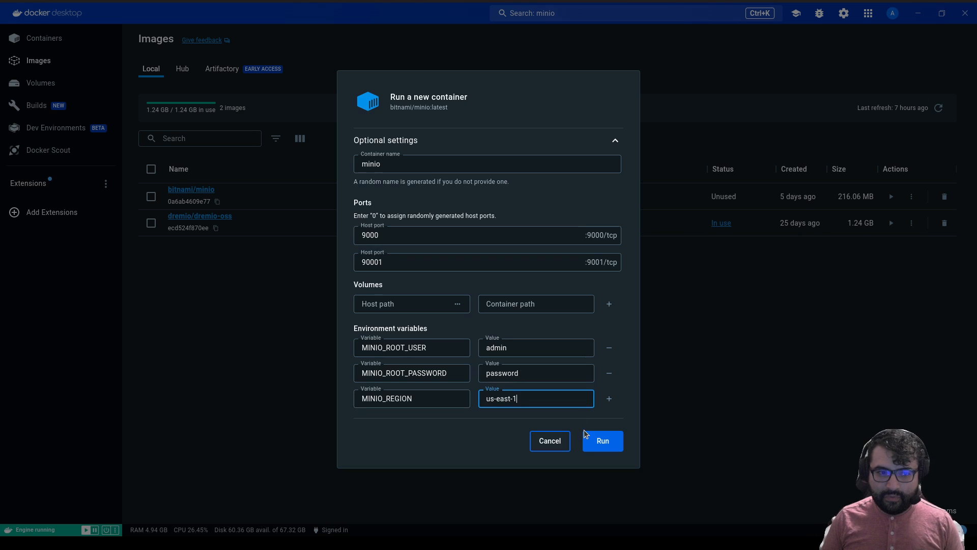
Run the minio setup, then retry a new bitnami/minio run with host ports 9000 and 9001.
left_click(590, 442)
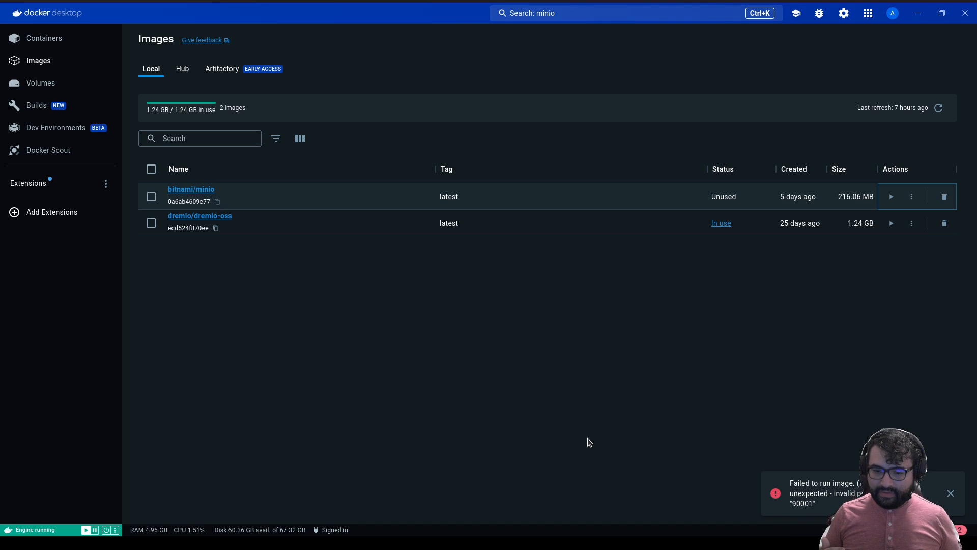
left_click(890, 198)
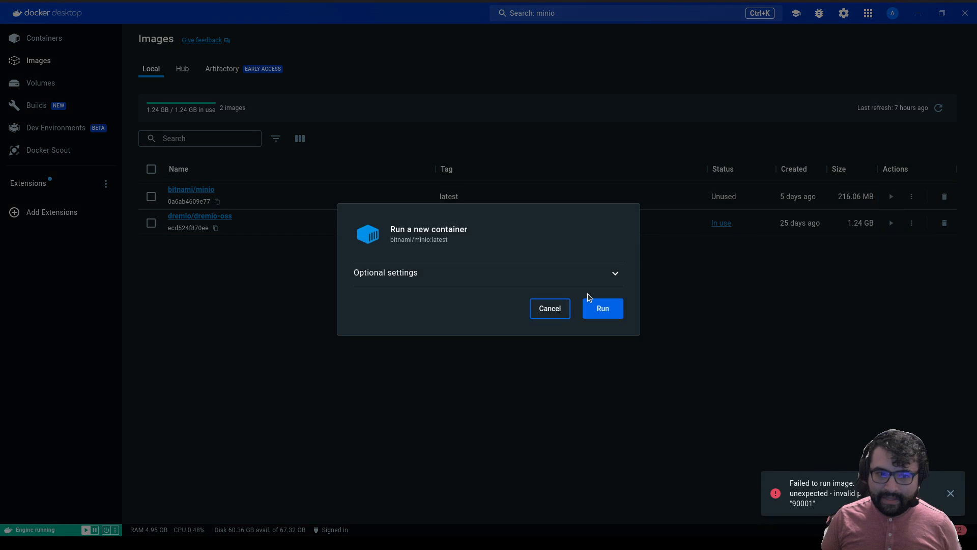
left_click(564, 274)
left_click(496, 262)
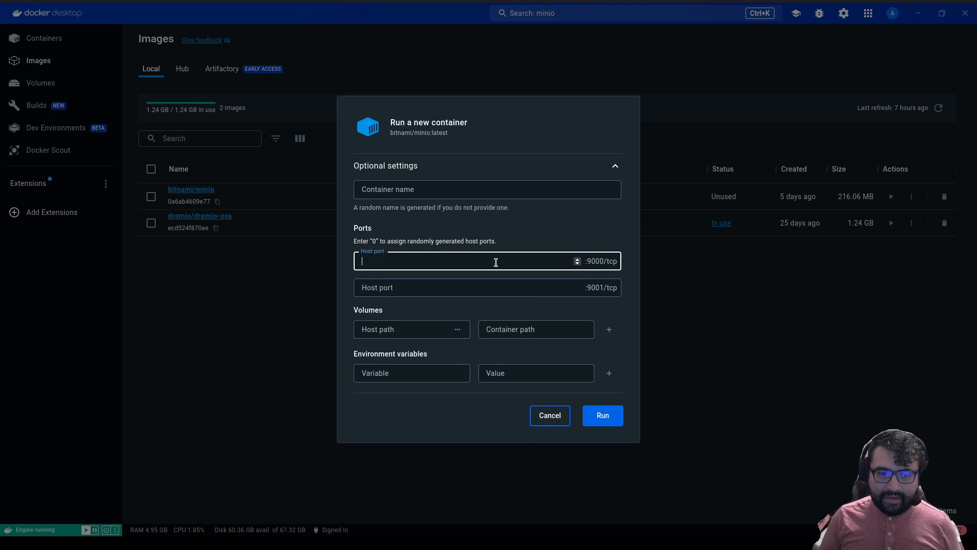
type("900")
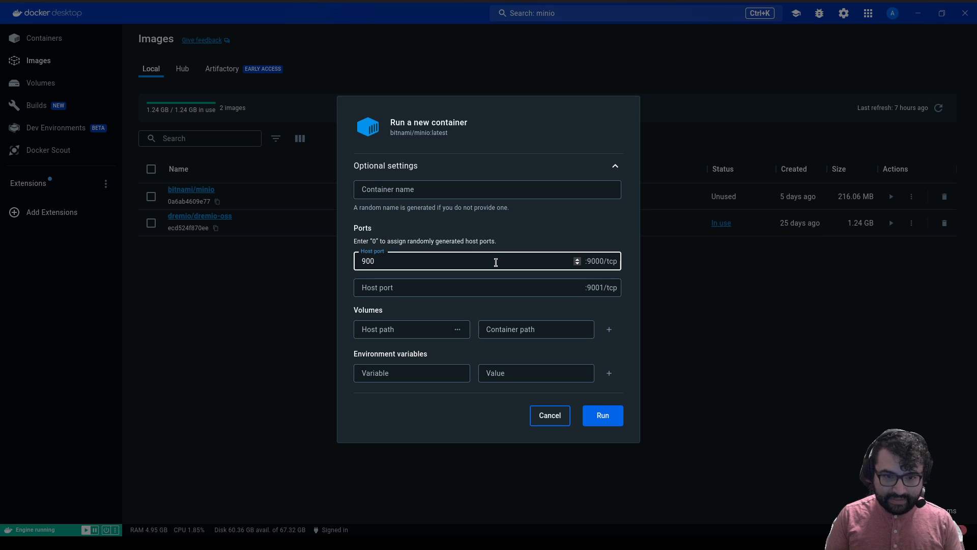
type("00")
key("Tab")
type("900")
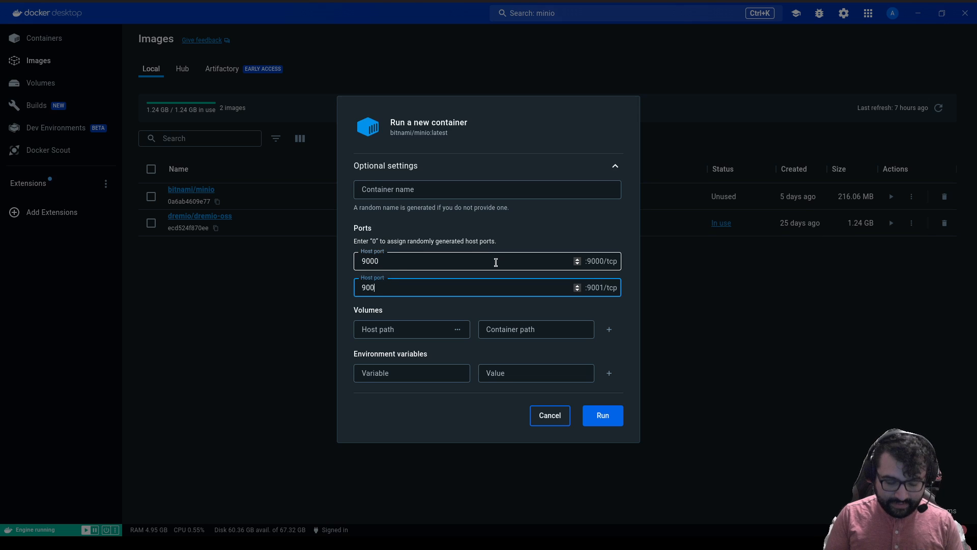
type("1")
key("Tab")
Add MINIO_ROOT_USER and MINIO_ROOT_PASSWORD variables with the root username and password.
left_click(418, 366)
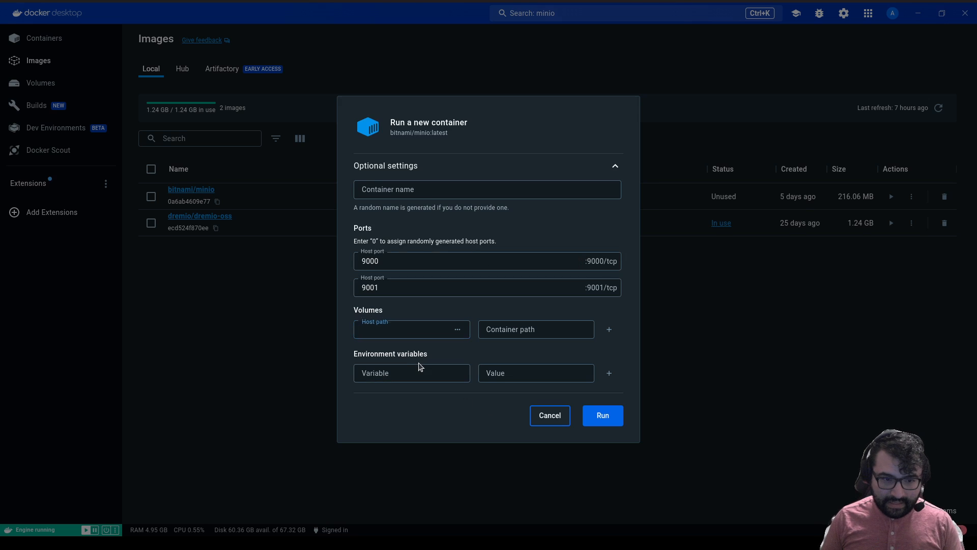
type("MINIO")
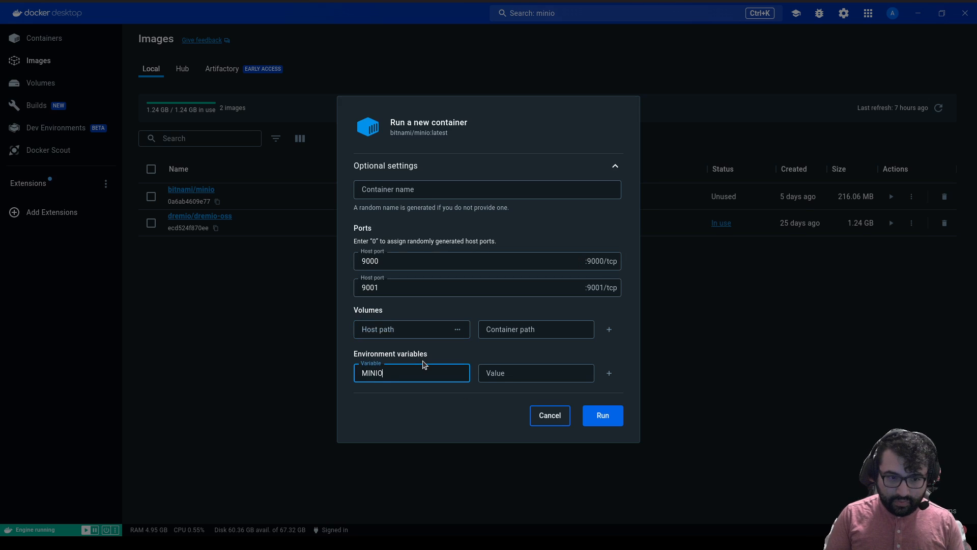
type("_ROOT_USER")
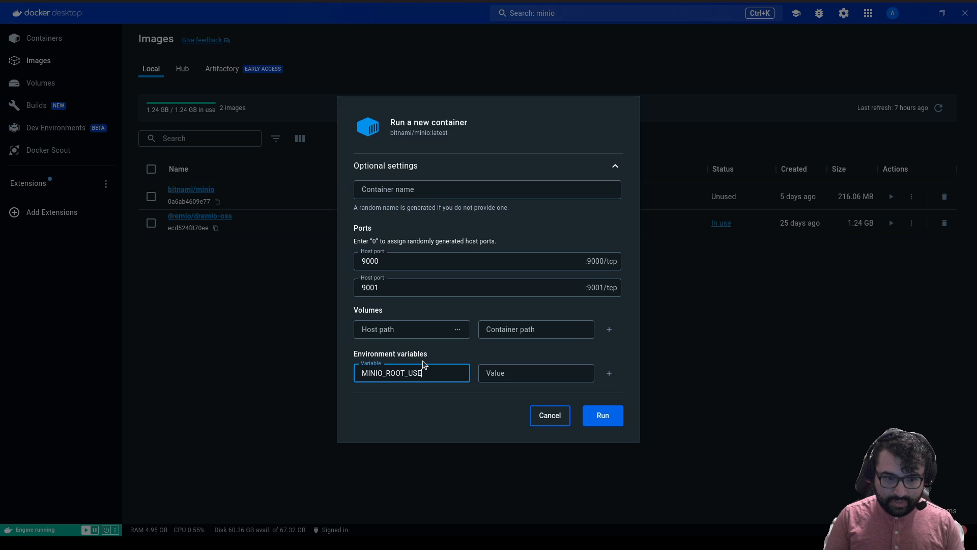
key("Tab")
type("admin")
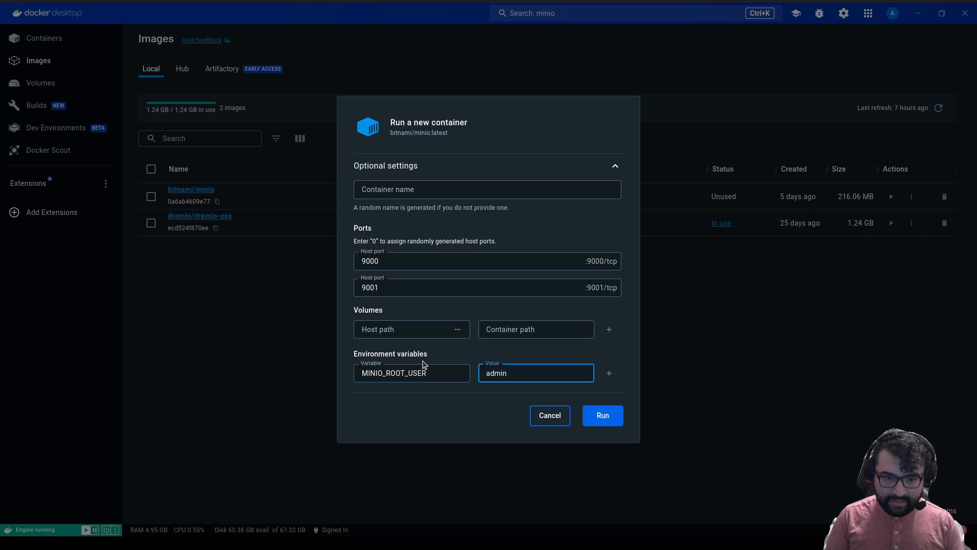
left_click(609, 373)
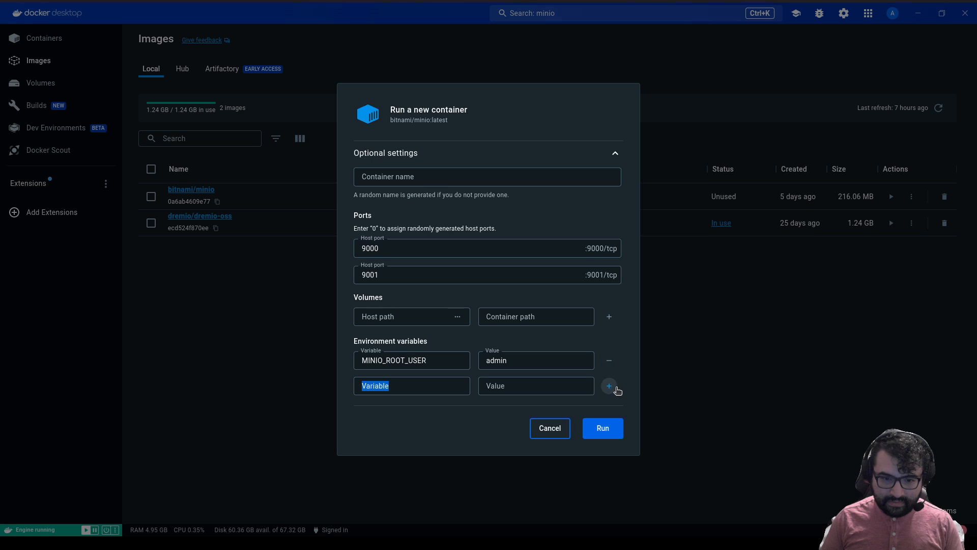
left_click(609, 386)
left_click(416, 372)
type("MIN")
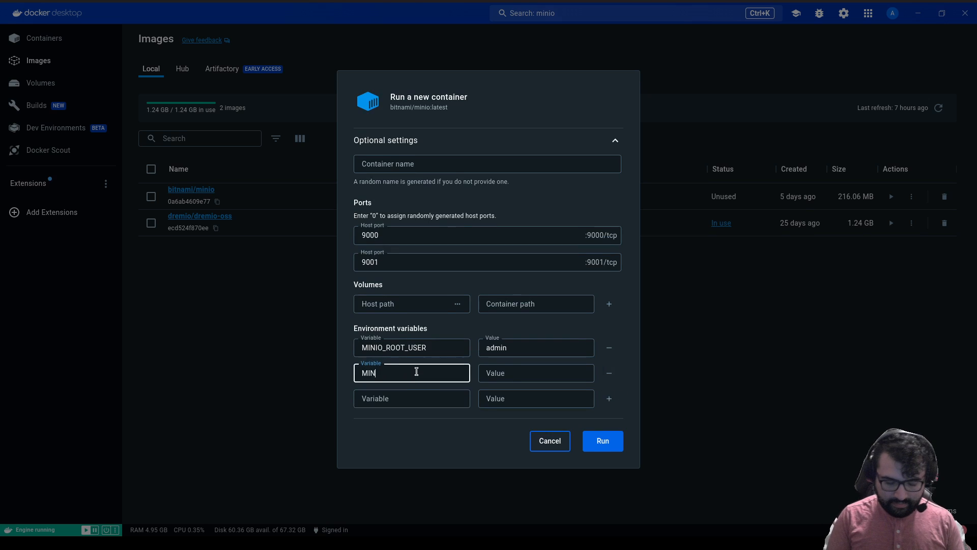
type("IO_ROO")
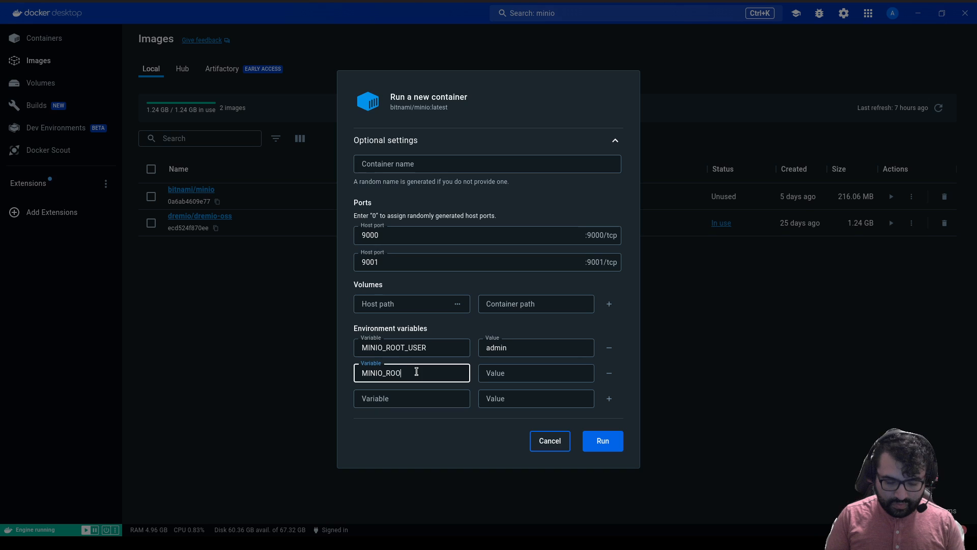
type("T_PASSWORD")
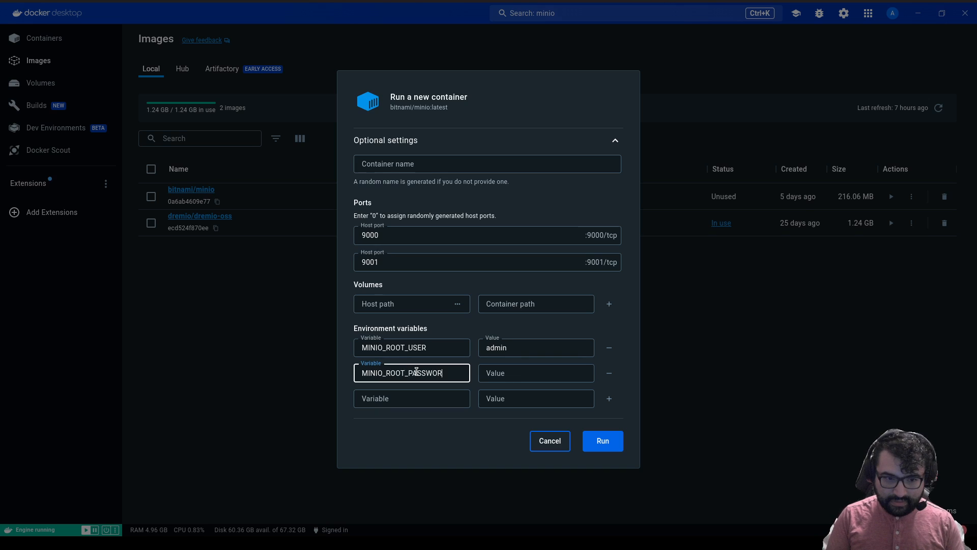
key("Tab")
type("password")
Add the MINIO_REGION variable with value us-east-1.
key("Tab")
key("Tab")
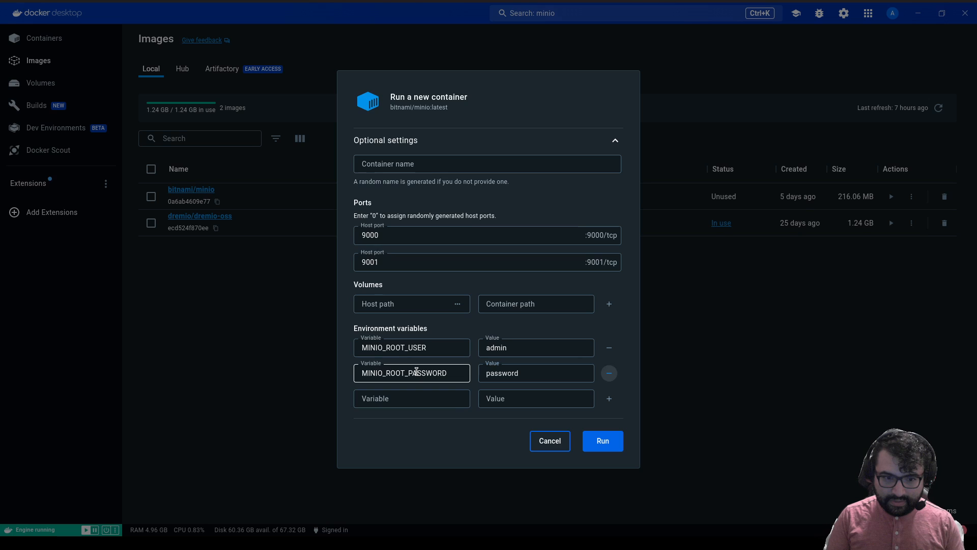
type("MINIO")
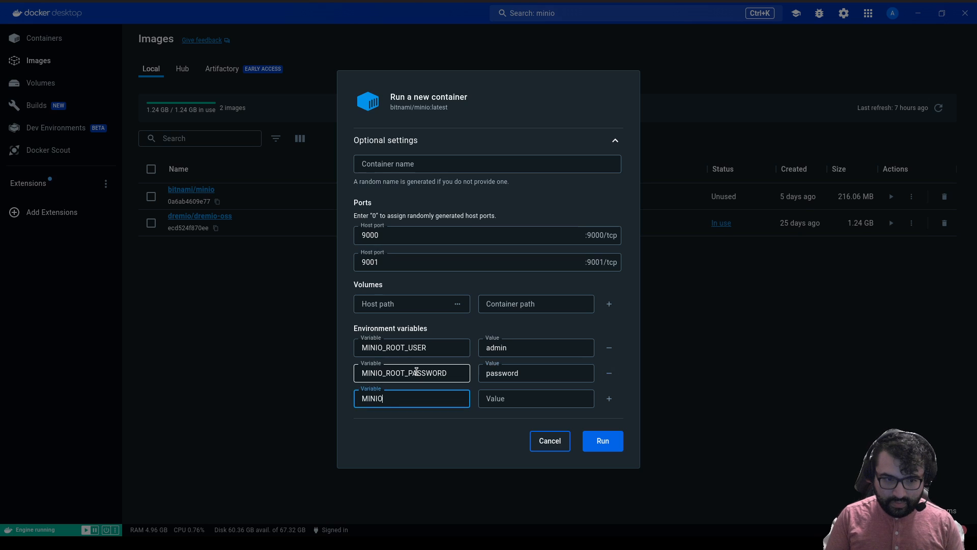
type("_REGION")
key("Tab")
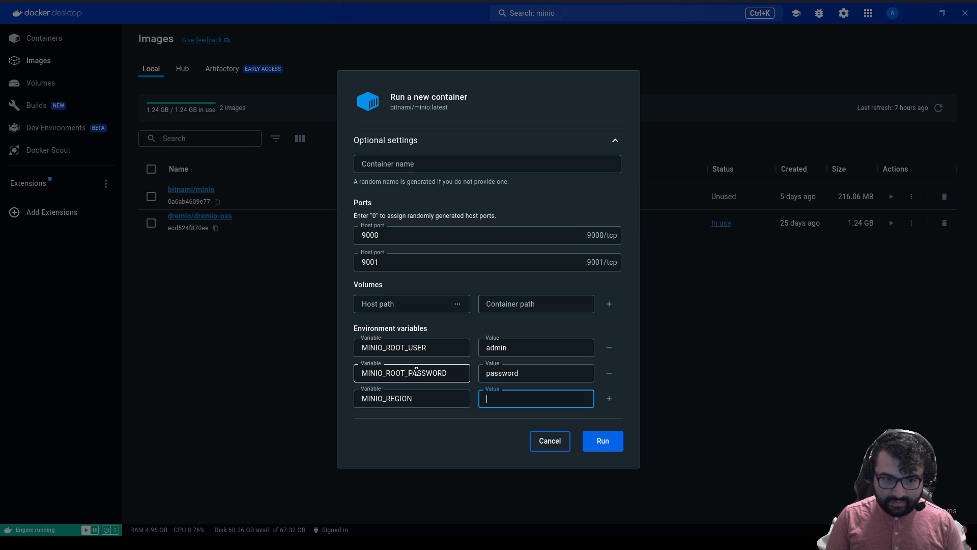
type("us-east")
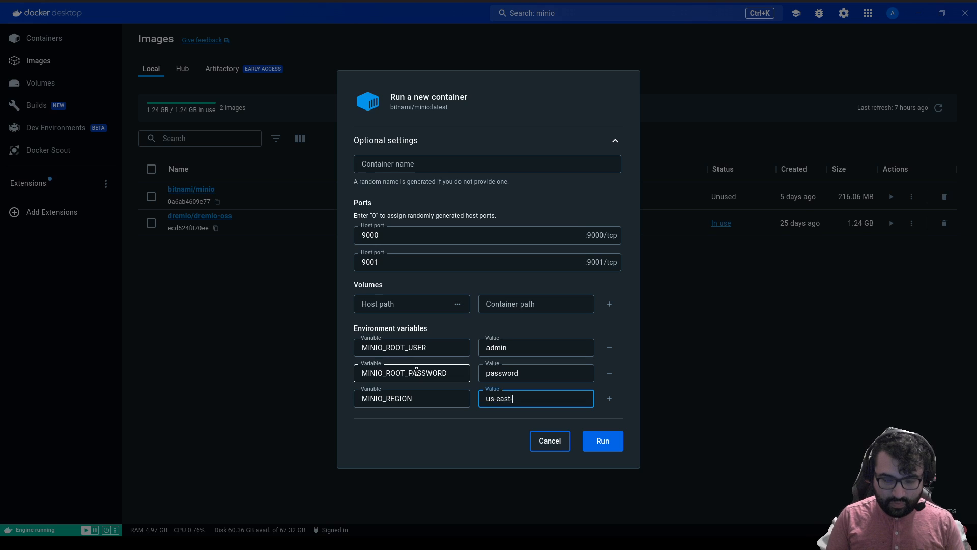
type("-1")
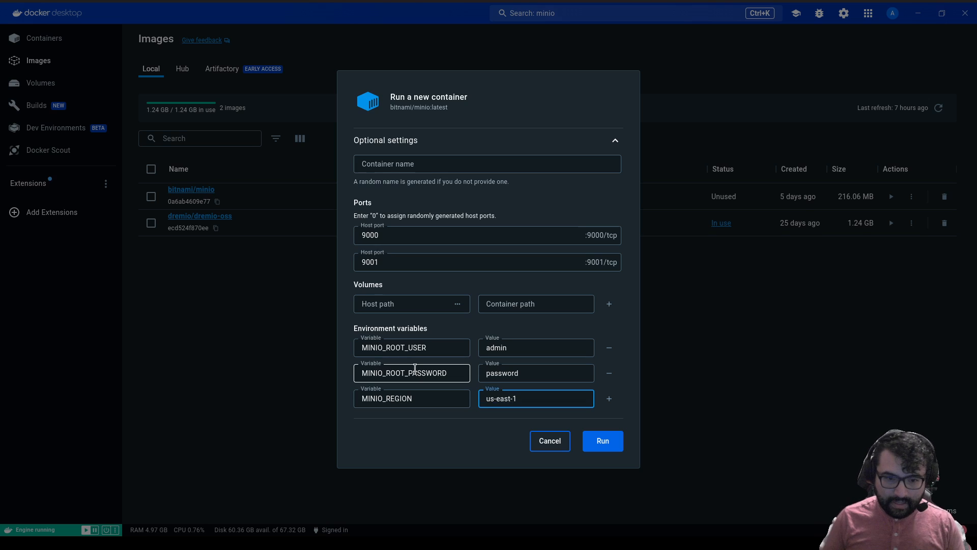
left_click(421, 169)
Name the container minio, run it, and open its details from the Containers list.
type("mini")
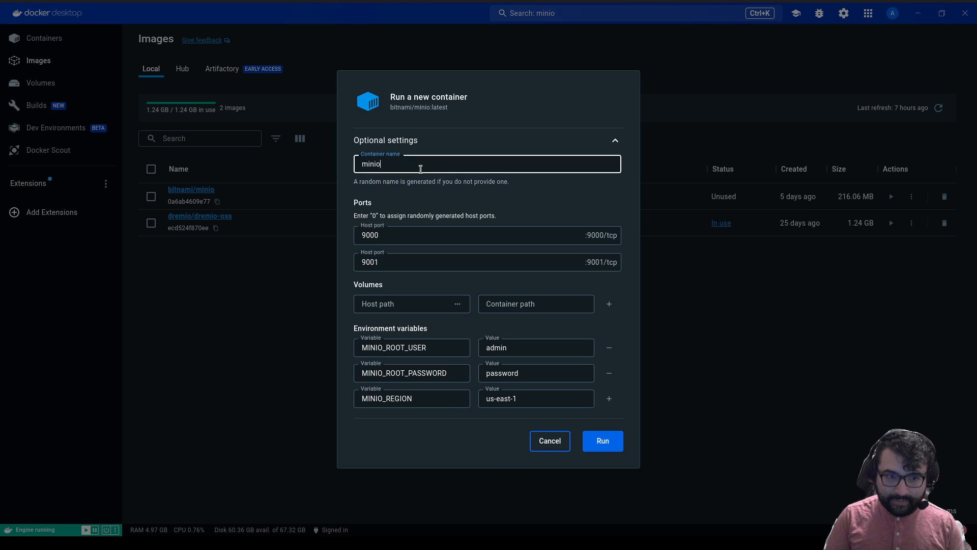
type("o")
left_click(604, 444)
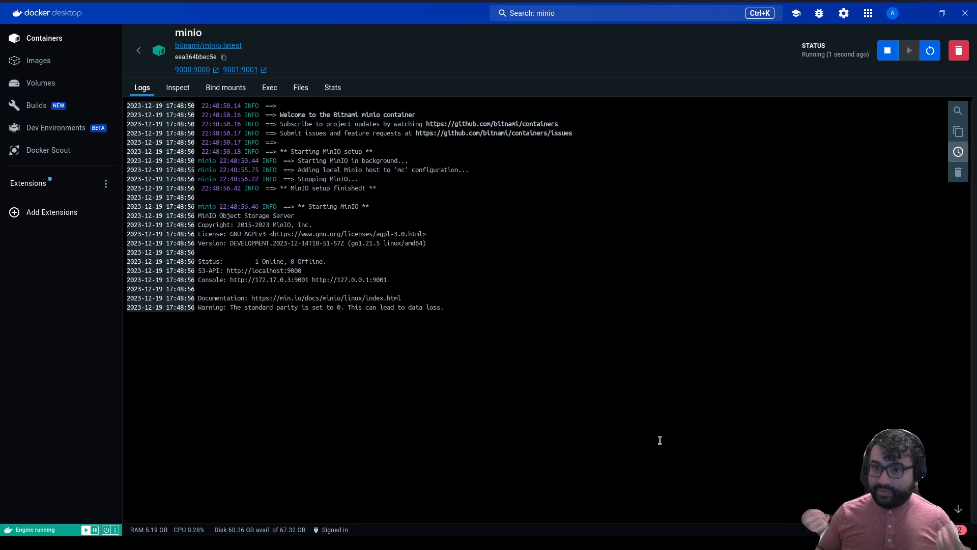
left_click(50, 42)
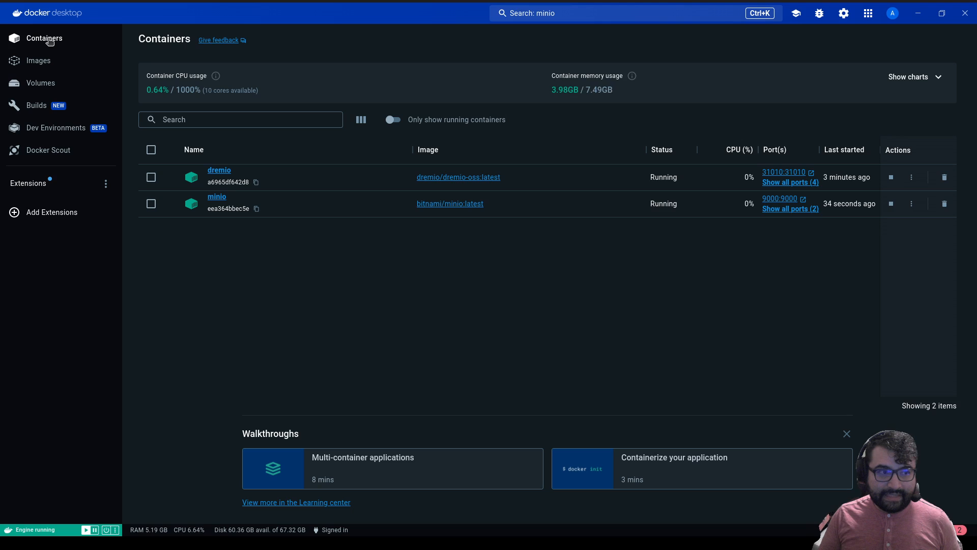
left_click(280, 208)
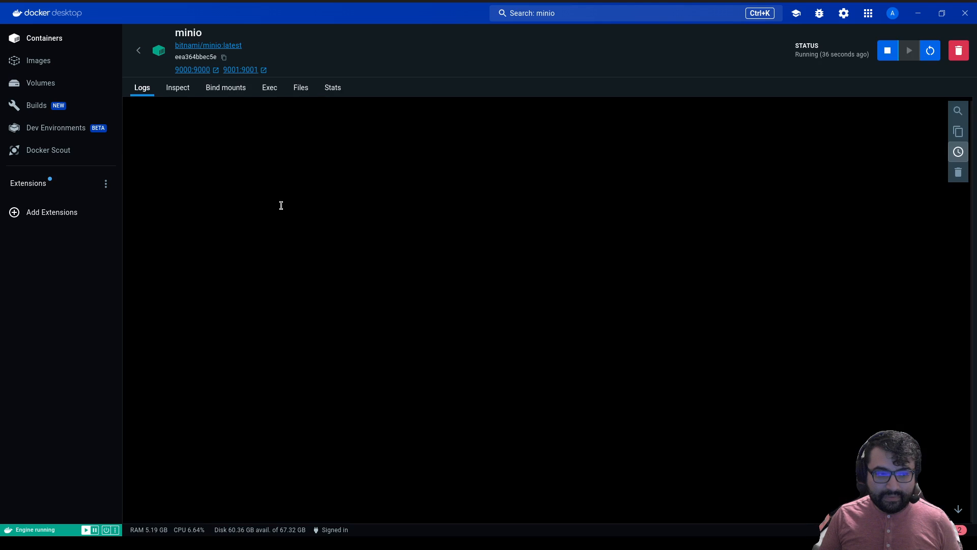
Inspect the minio container's network settings and highlight its bridge IPAddress 172.17.0.3.
left_click(184, 93)
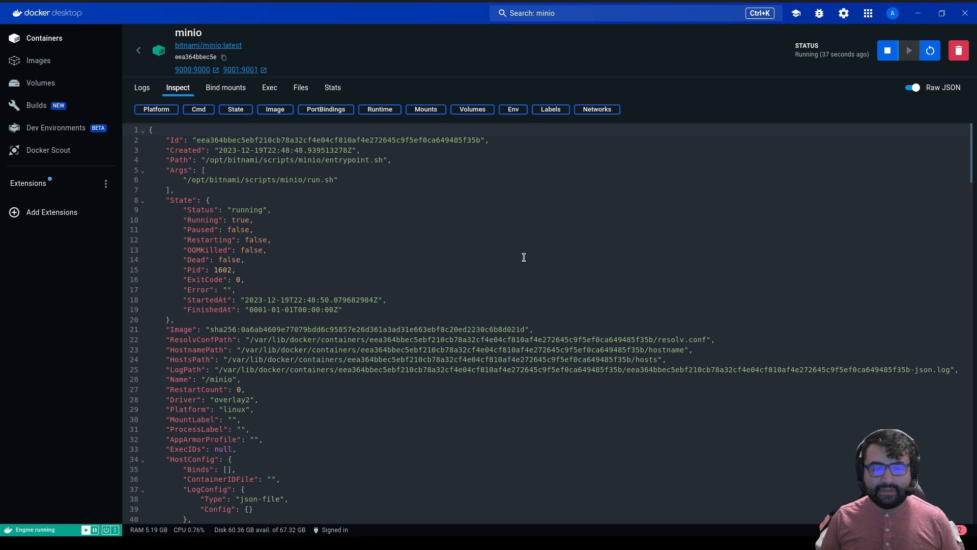
left_click(603, 111)
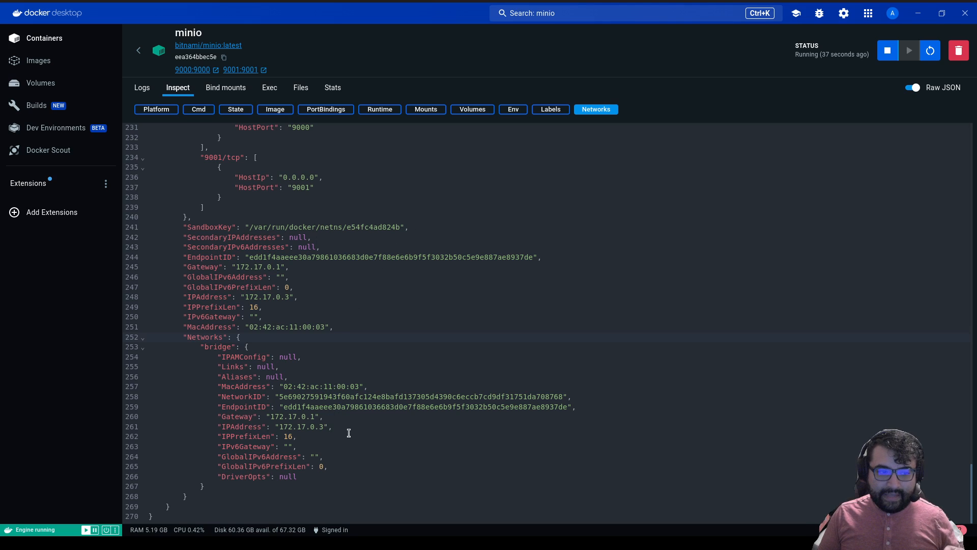
left_click_drag(347, 429, 143, 429)
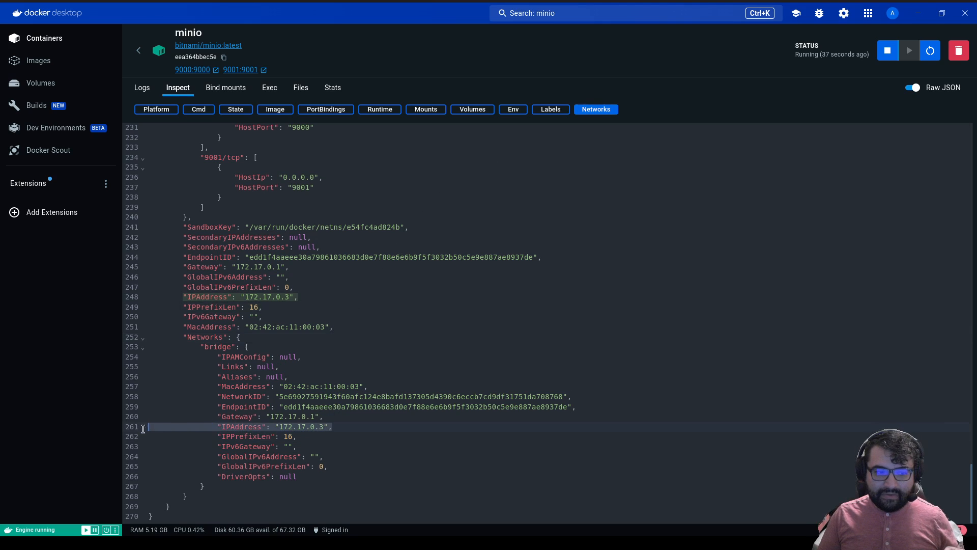
left_click_drag(239, 349, 198, 349)
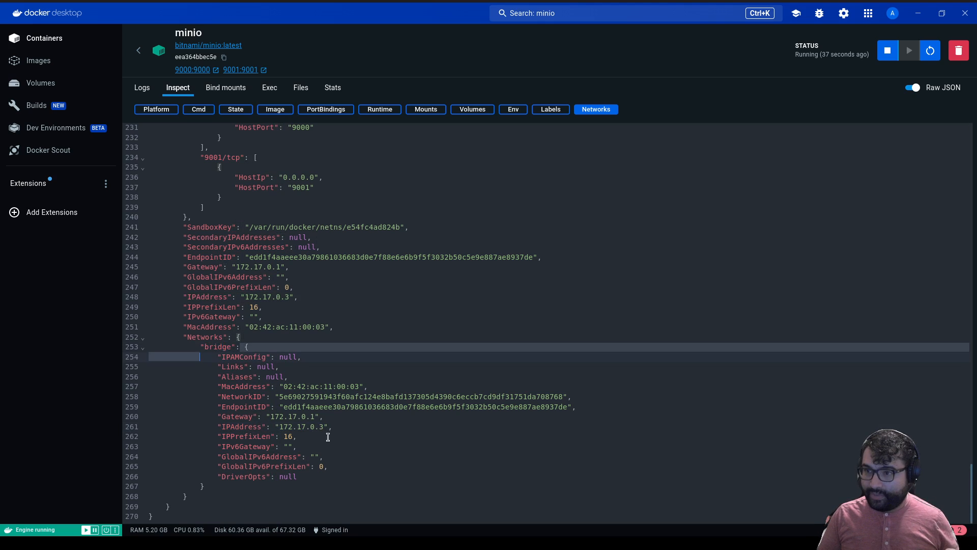
left_click_drag(332, 427, 143, 428)
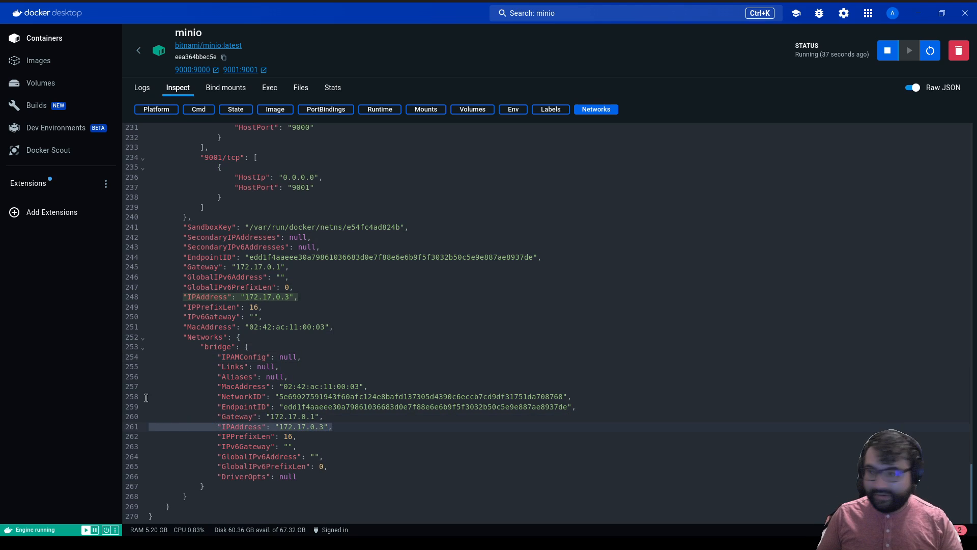
Open the MinIO Console at localhost:9001 in a new Chrome tab.
mouse_move(408, 536)
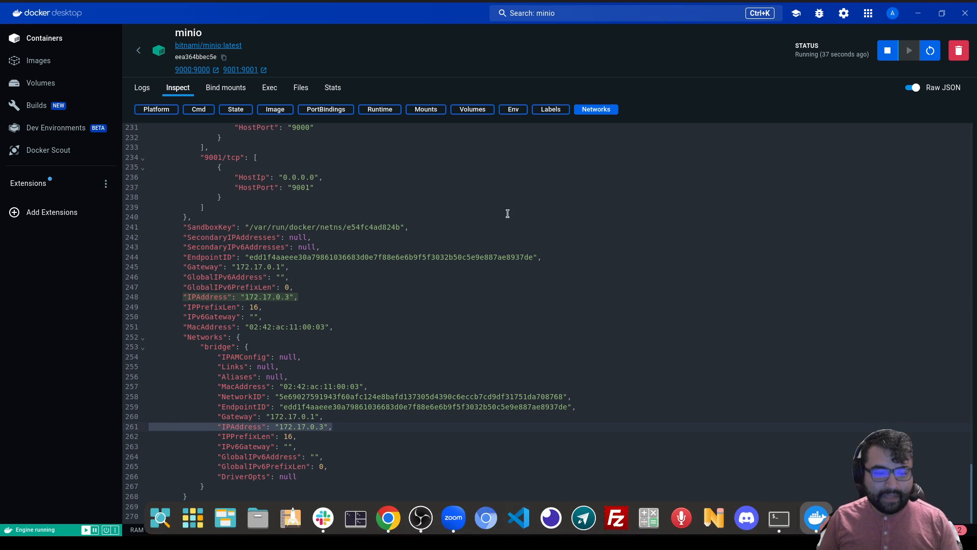
left_click(388, 518)
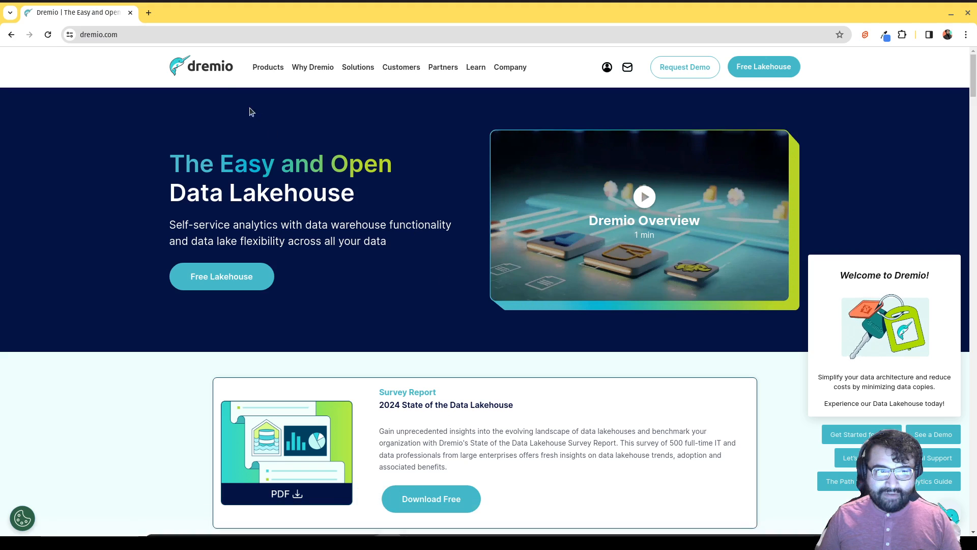
left_click(148, 14)
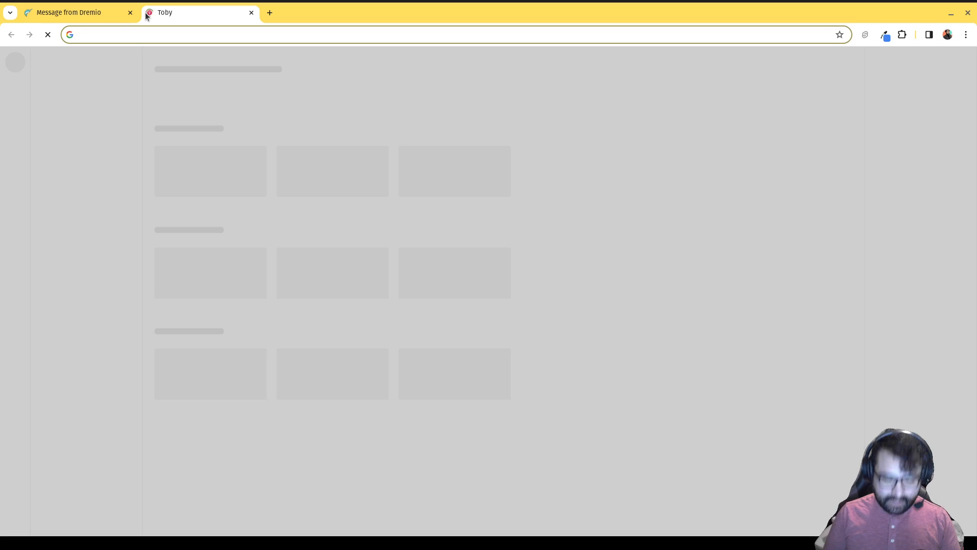
type("mini")
key("BackSpace")
key("BackSpace")
key("BackSpace")
key("BackSpace")
key("BackSpace")
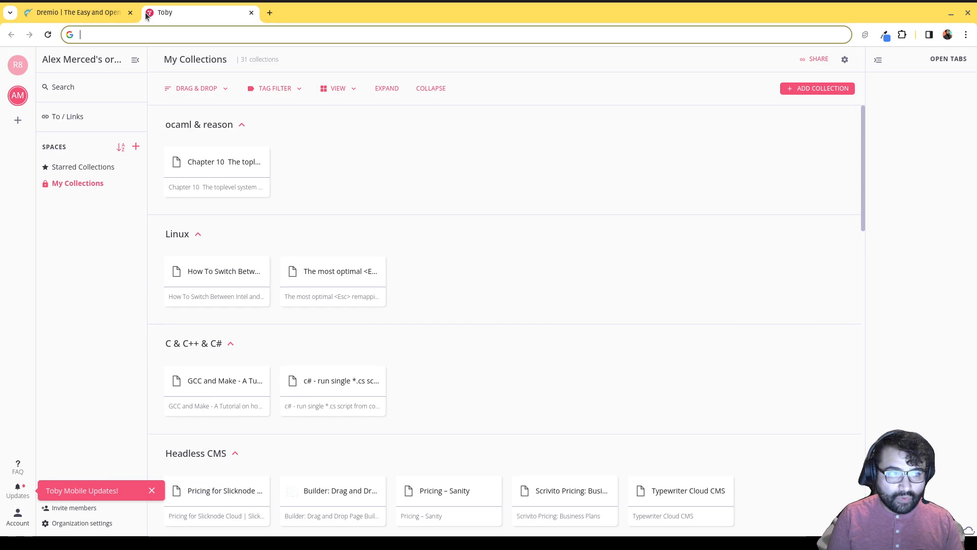
type("local")
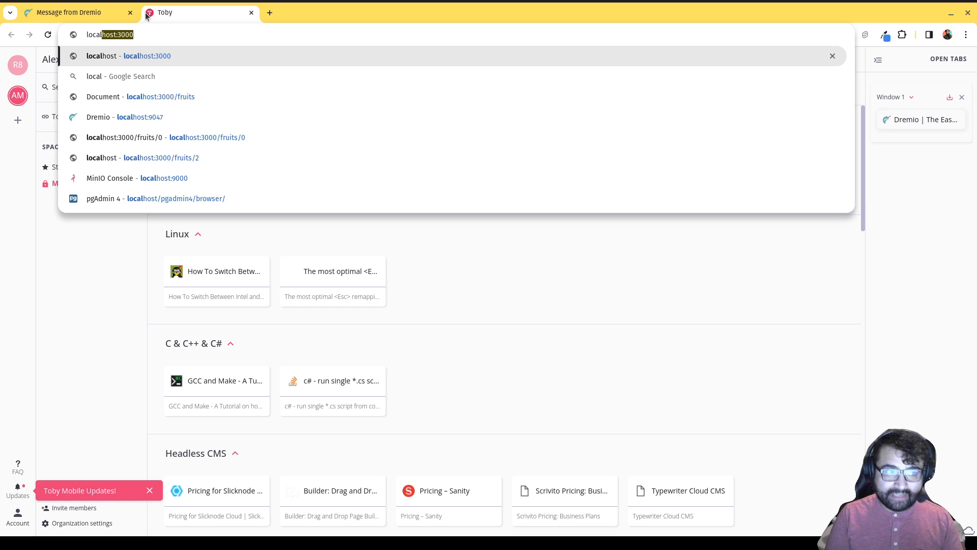
type("host:")
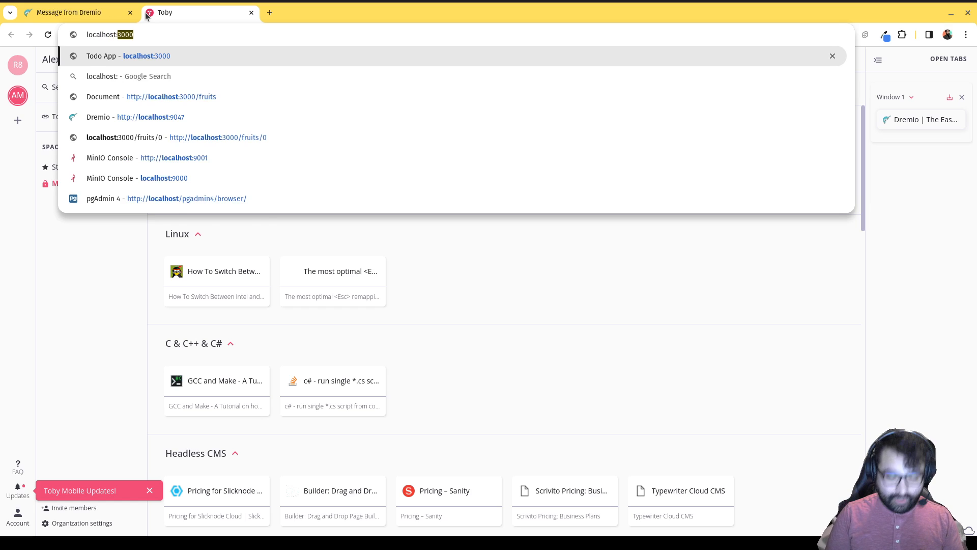
type("9001")
key("Return")
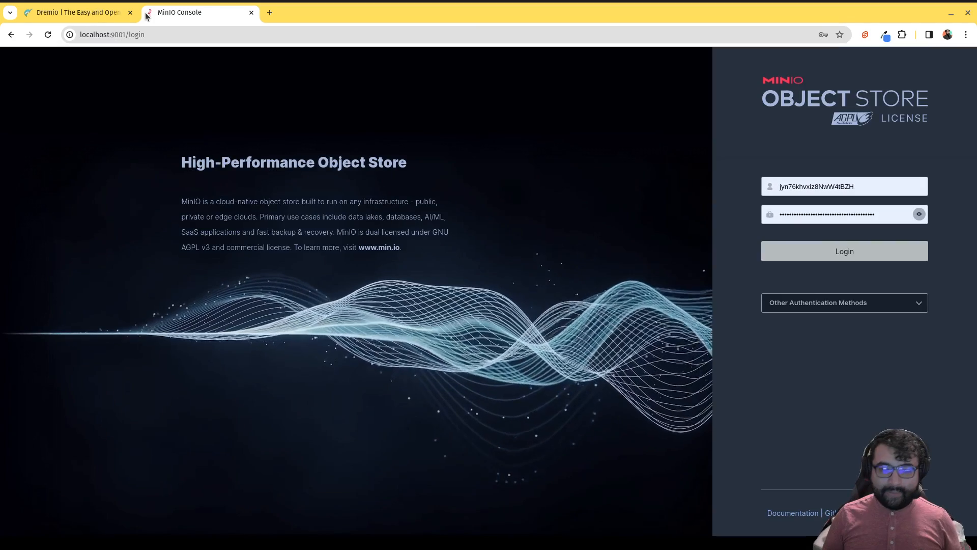
Log into MinIO Console with the container's root username and password, dismissing Chrome's password prompt.
left_click(787, 186)
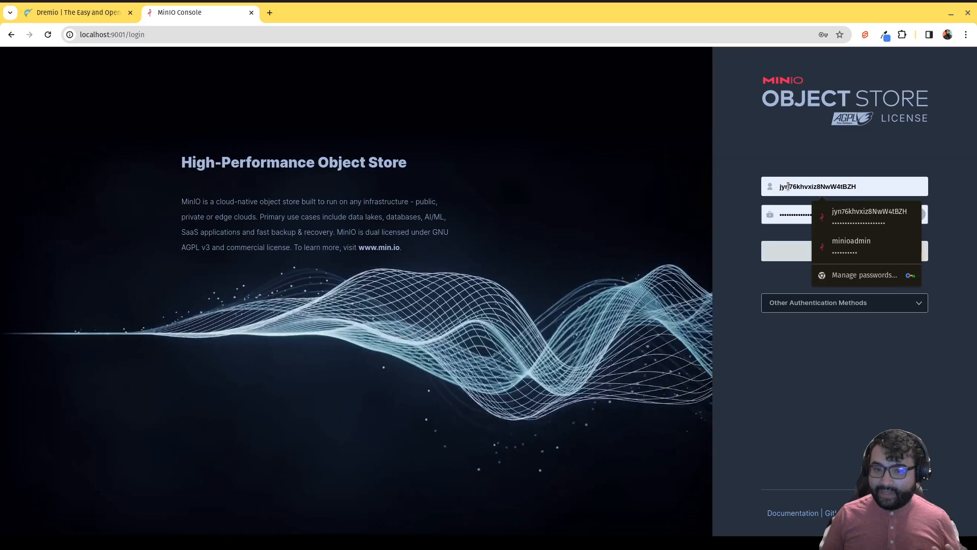
key("ctrl+a")
type("admi")
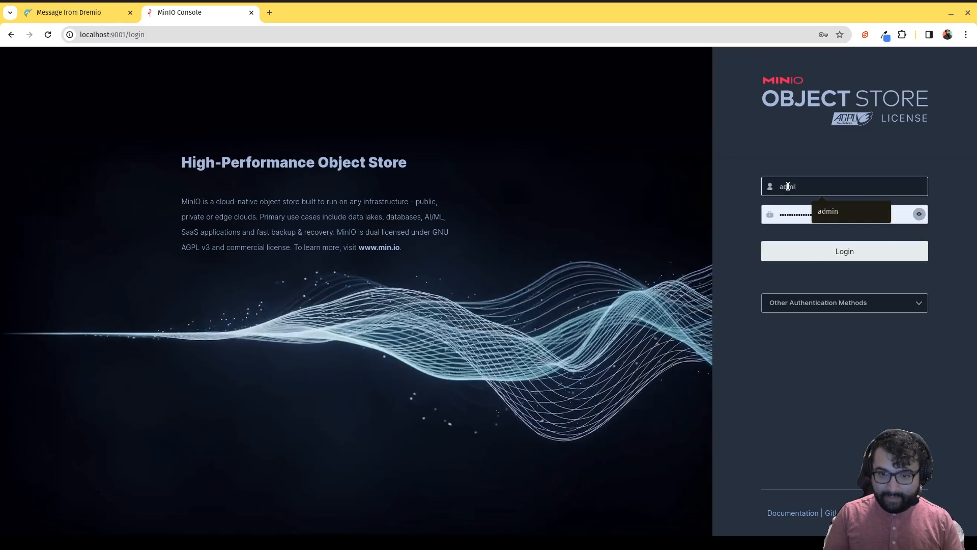
type("n")
key("Tab")
type("passwor")
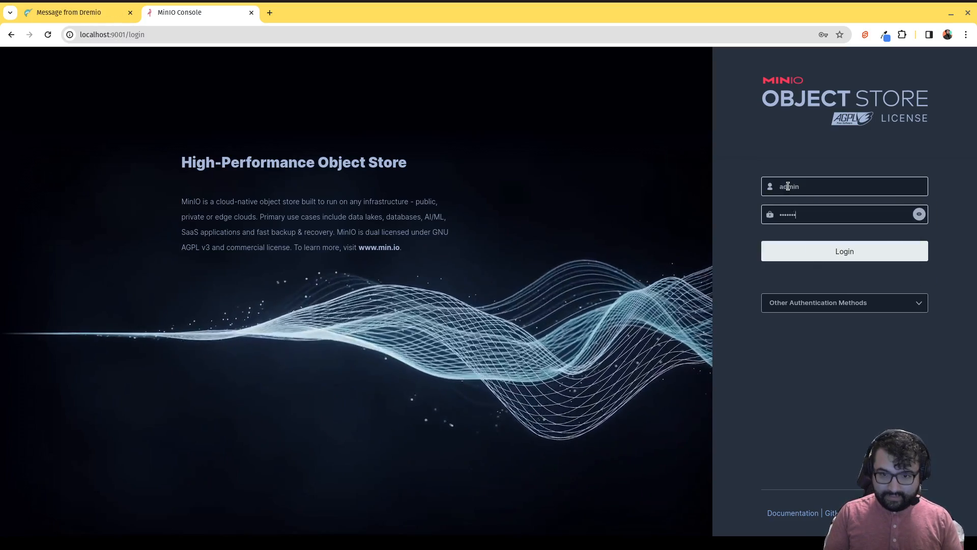
type("d")
left_click(801, 257)
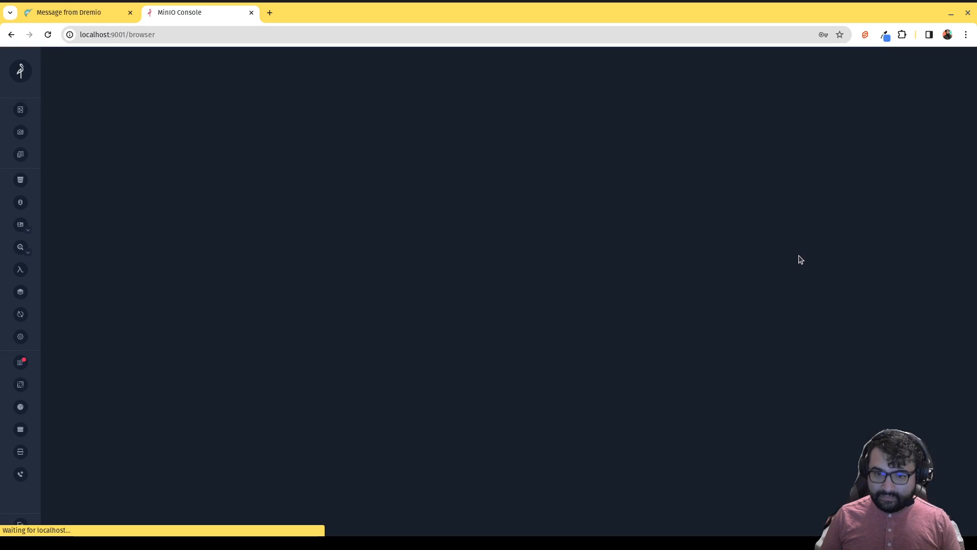
left_click(499, 191)
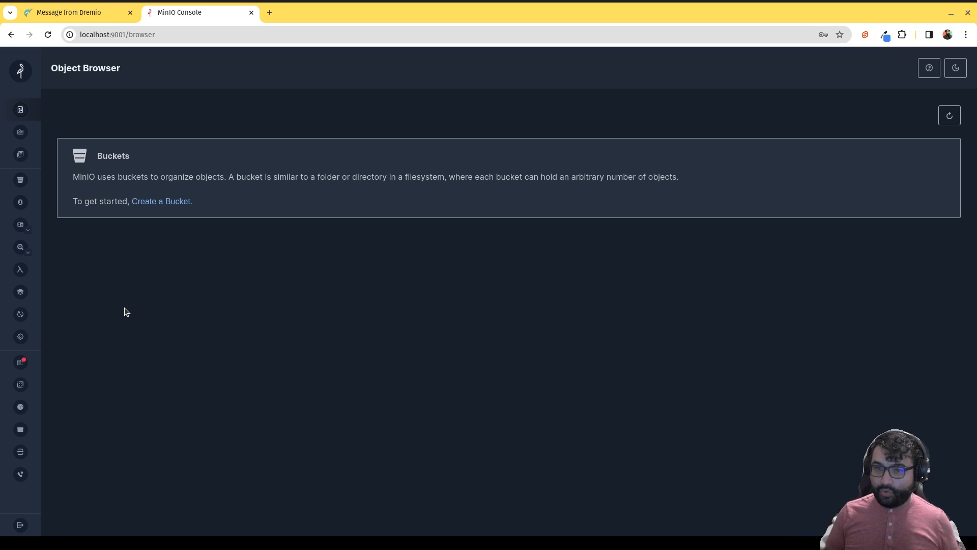
Create a new bucket named warehouse from the Buckets page.
left_click(18, 180)
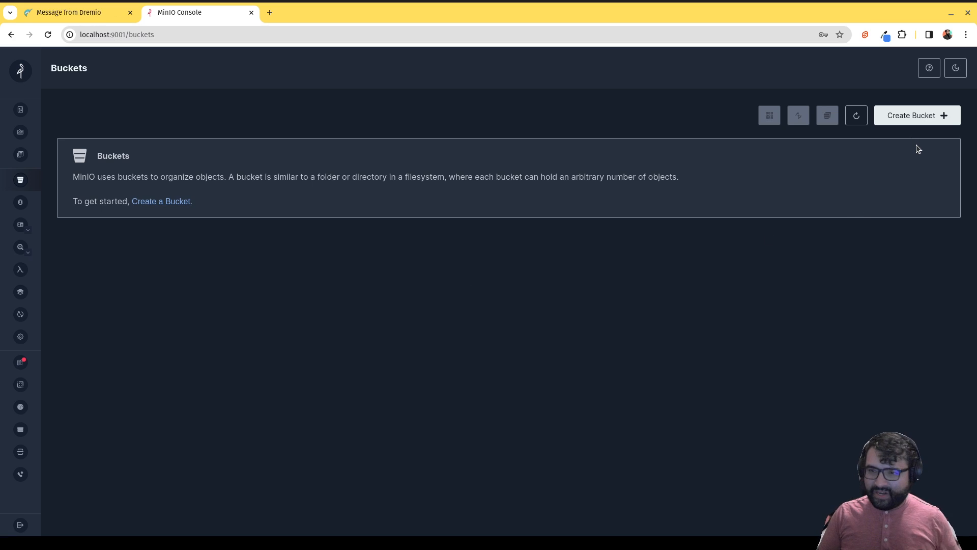
left_click(922, 121)
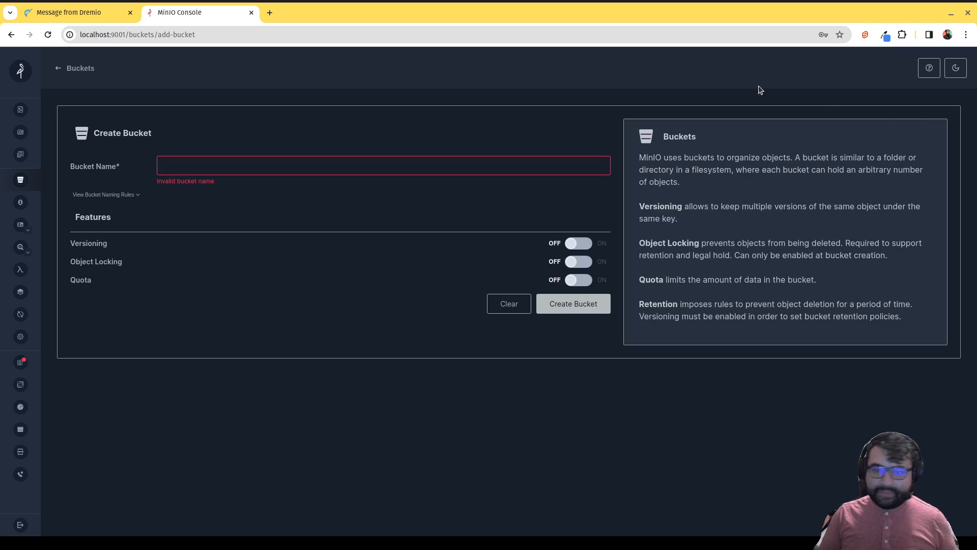
type("w")
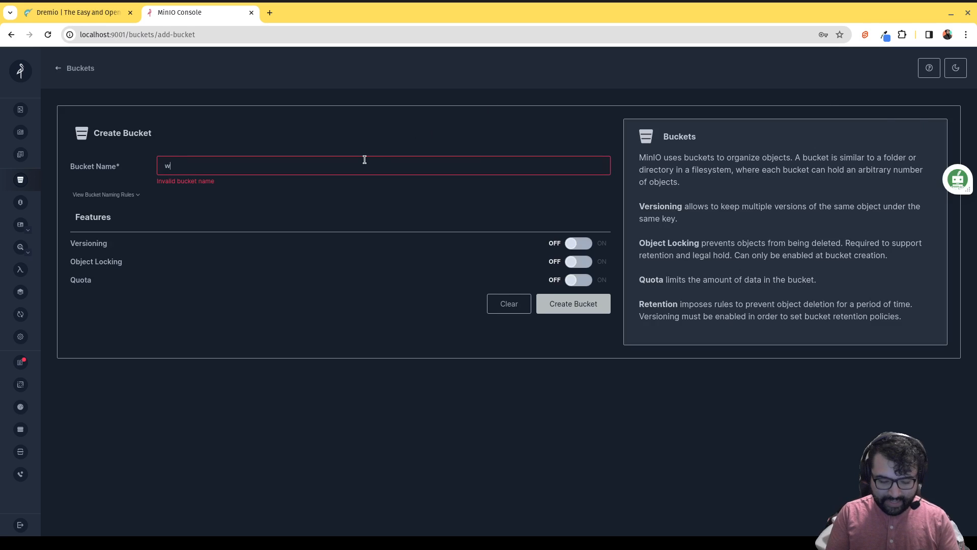
type("arehouse")
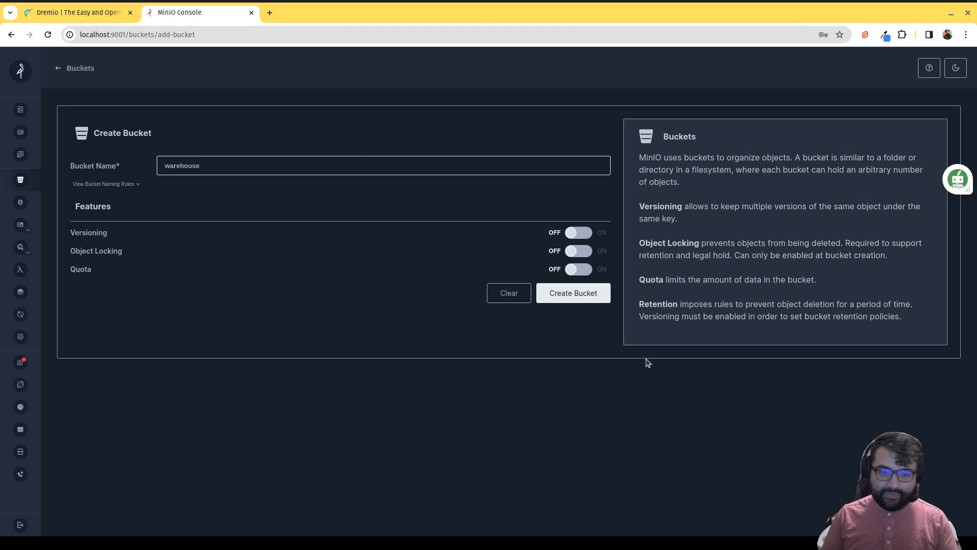
left_click(589, 299)
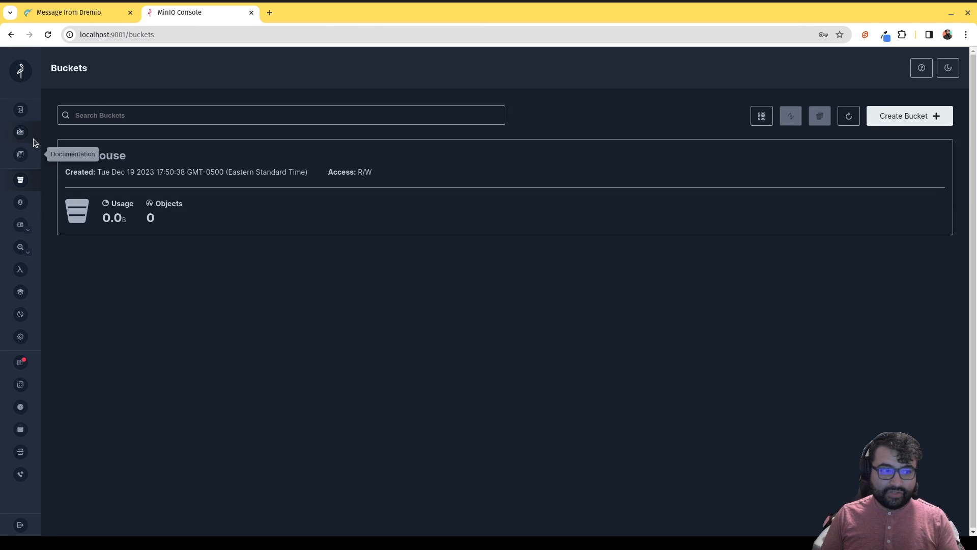
Upload Sample Data.xlsx from Documents/excel into the warehouse bucket.
left_click(23, 113)
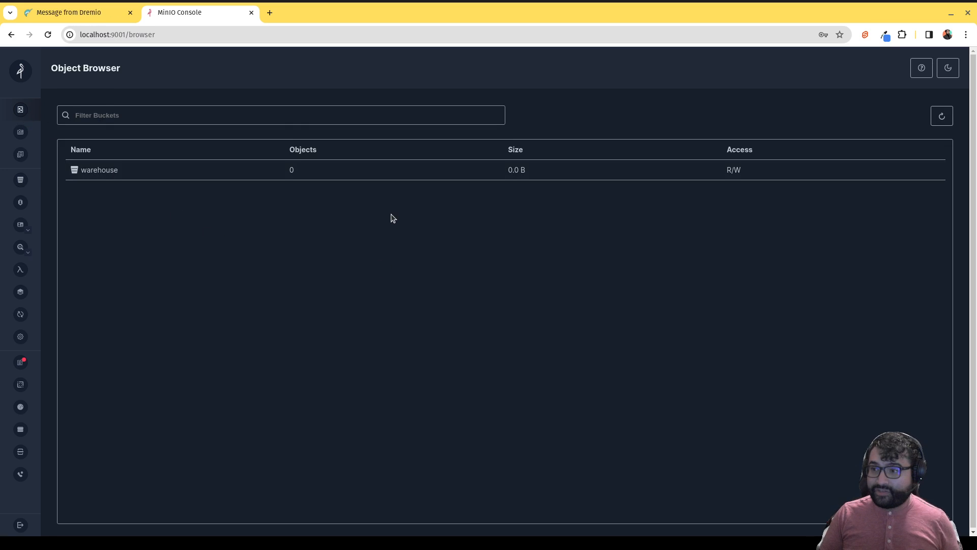
left_click(122, 176)
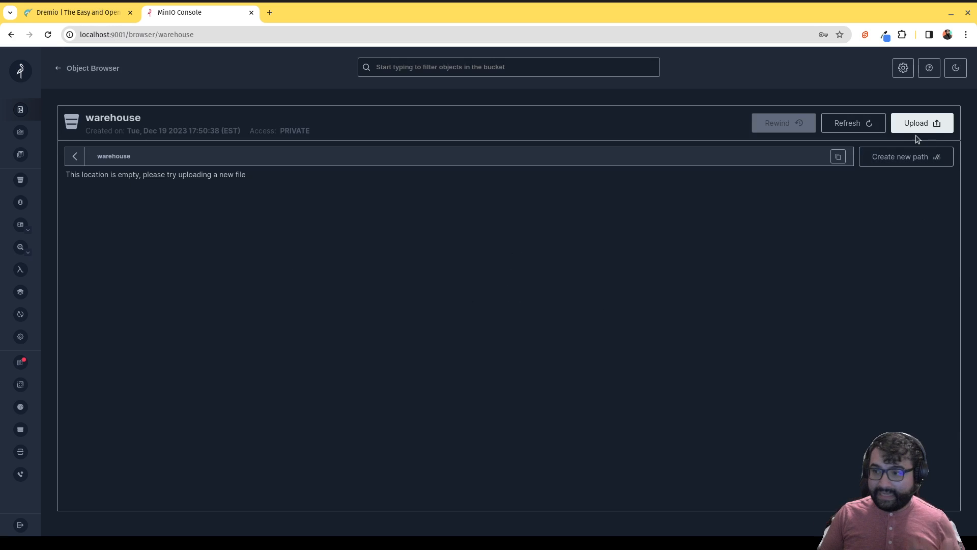
left_click(911, 127)
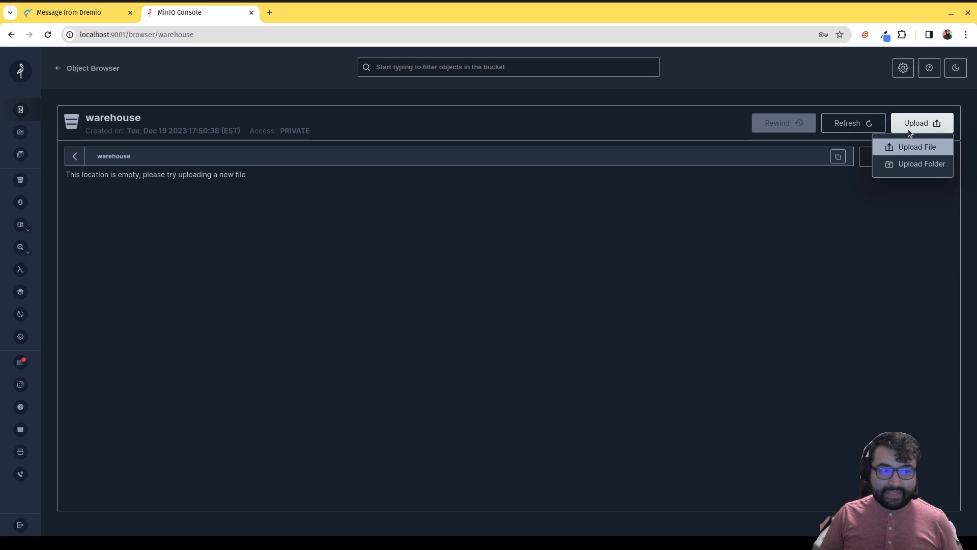
left_click(909, 147)
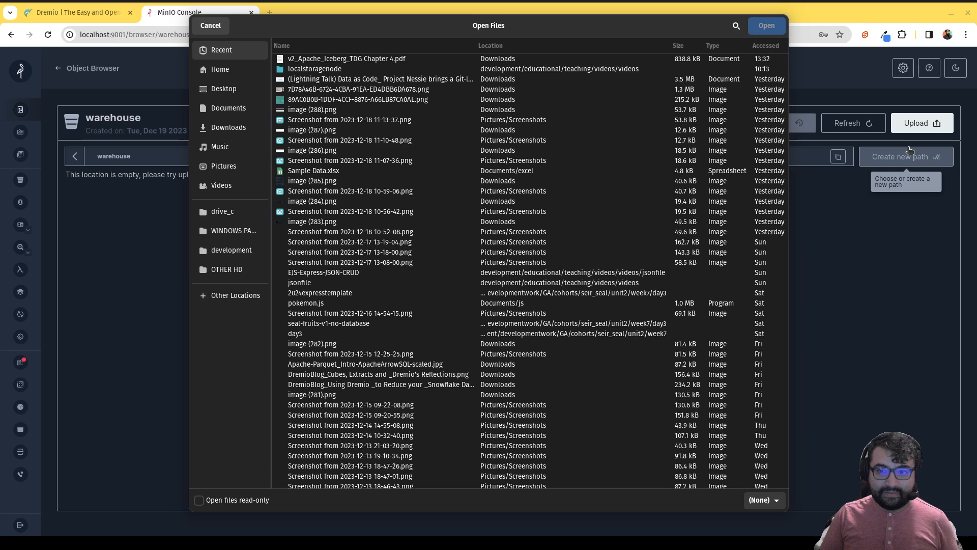
left_click(231, 113)
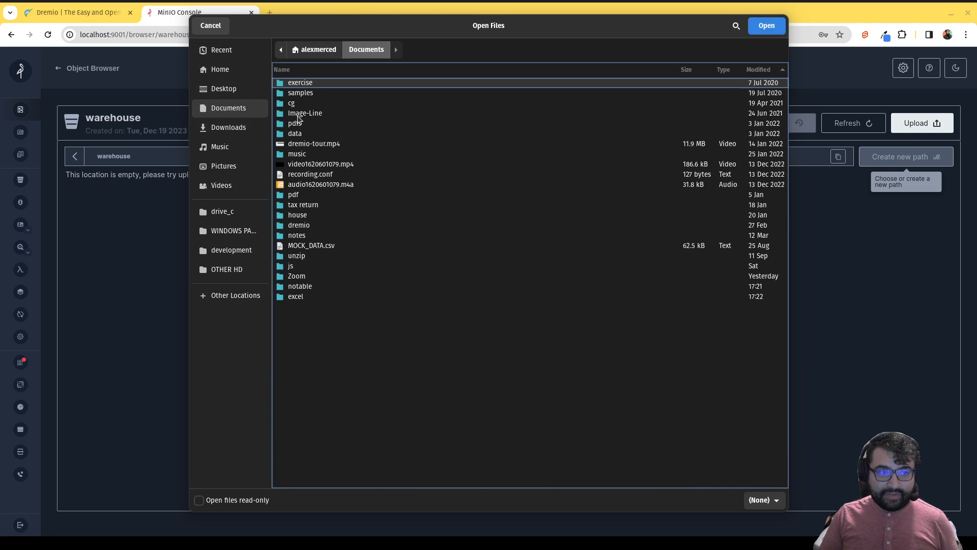
double_click(298, 301)
double_click(312, 85)
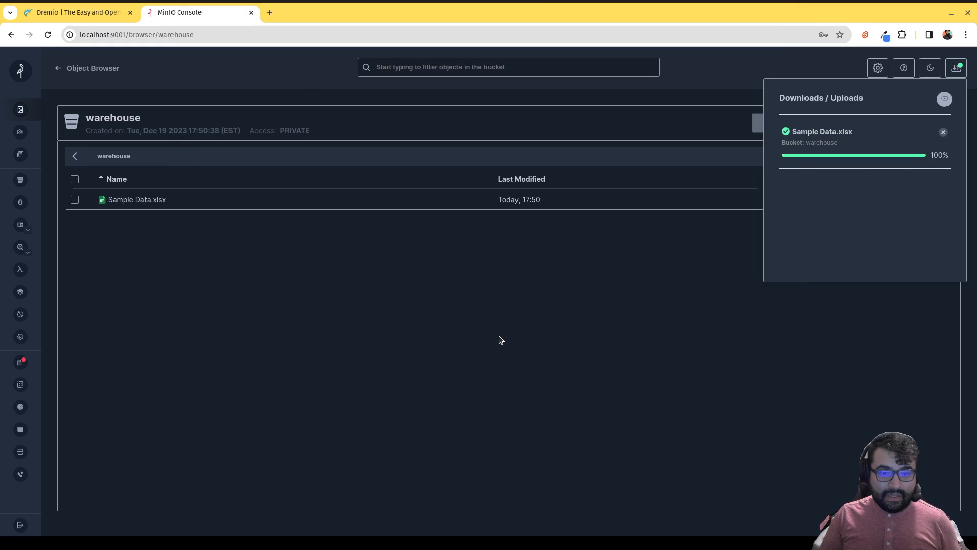
left_click(944, 132)
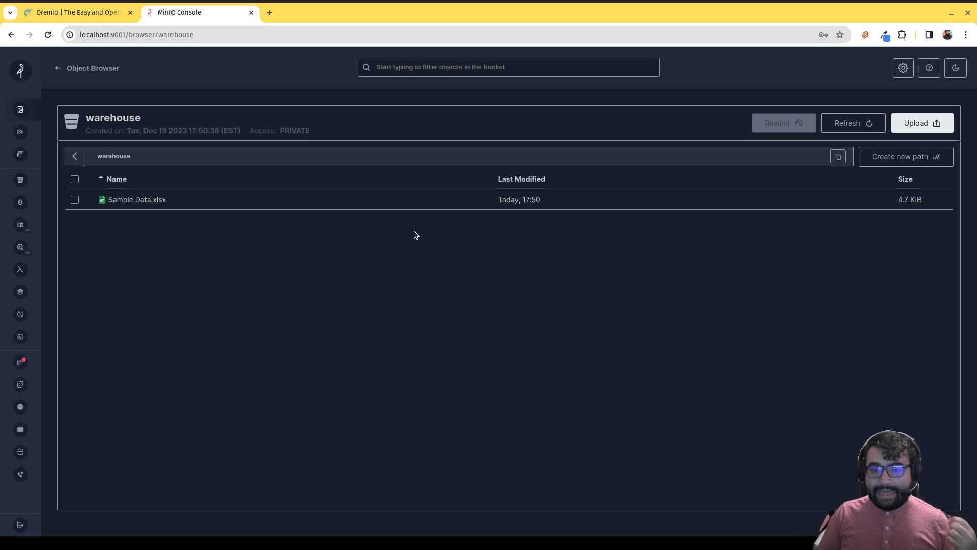
Go to localhost:9047 in a new Chrome tab to reach Dremio's signup page.
left_click(270, 13)
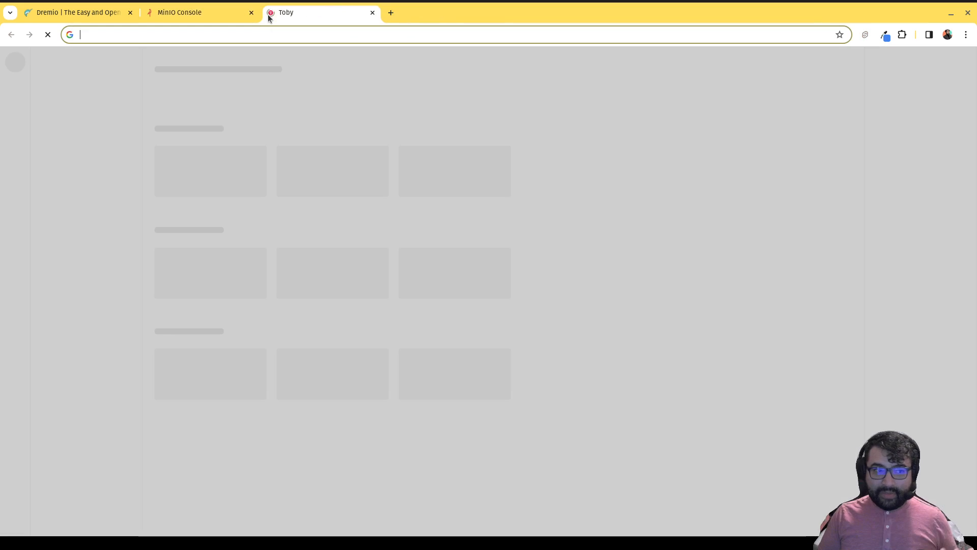
type("localhos")
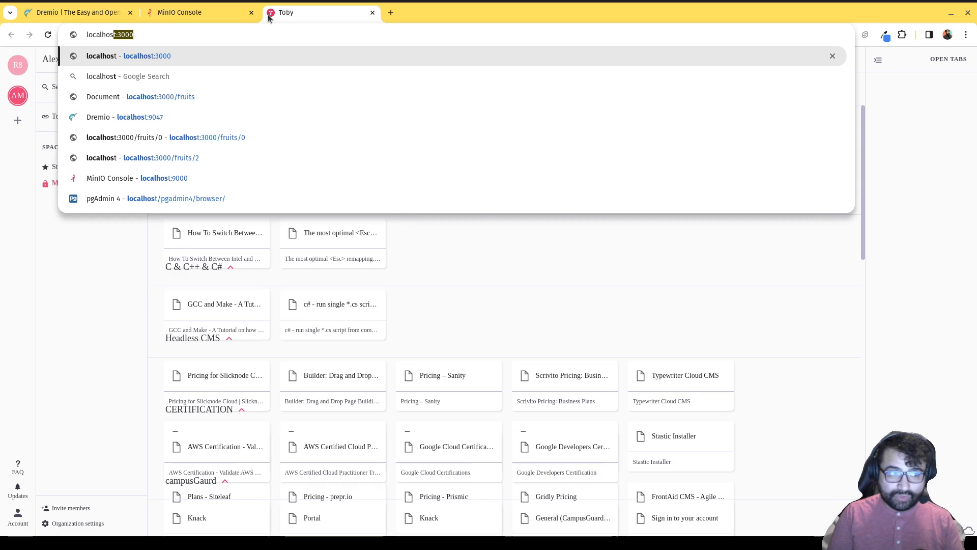
type("t:9047")
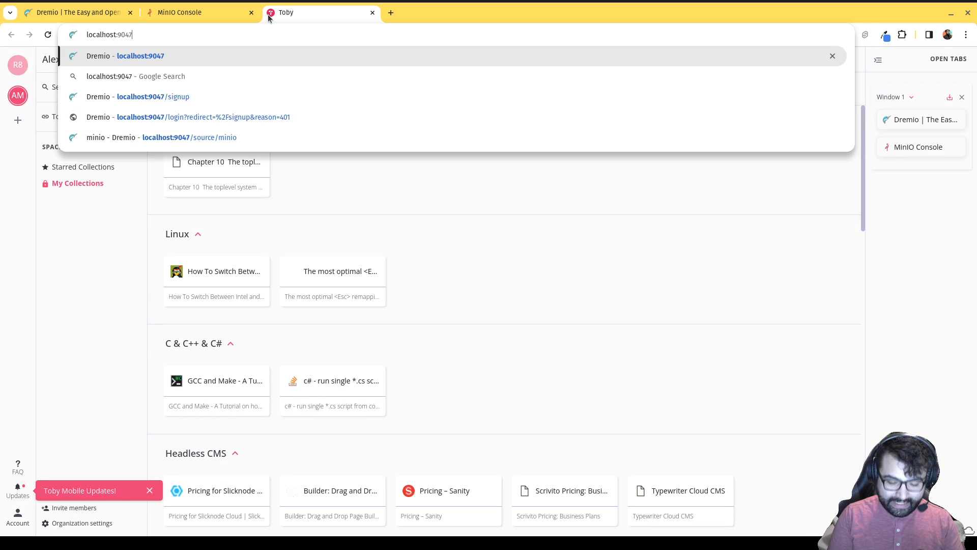
key("Return")
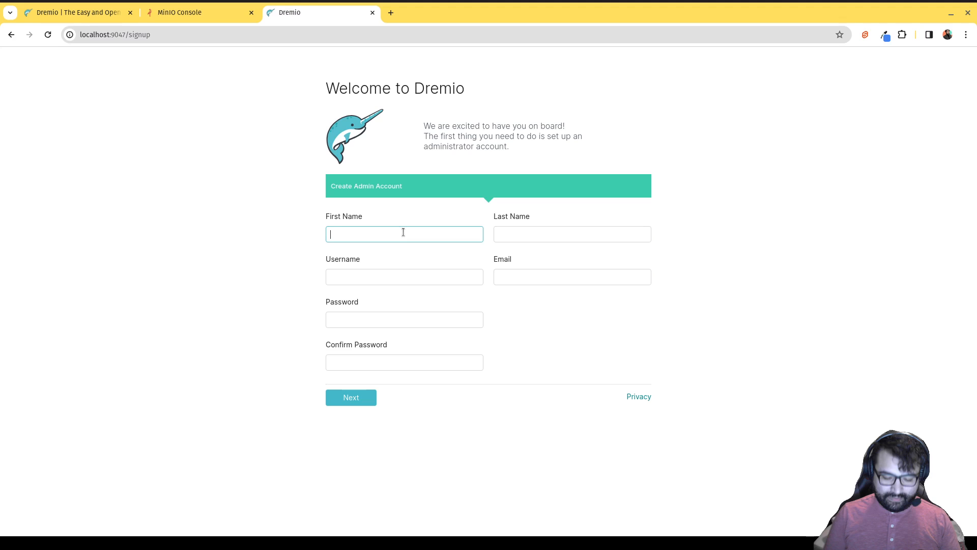
Fill in the admin's first and last name, username, email and password, then create the account.
type("Alex")
key("Tab")
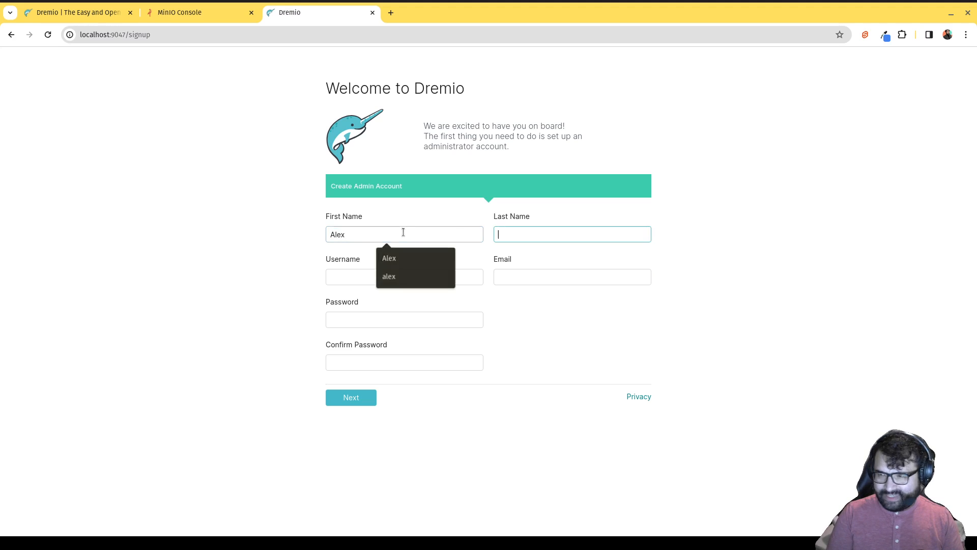
type("Merced")
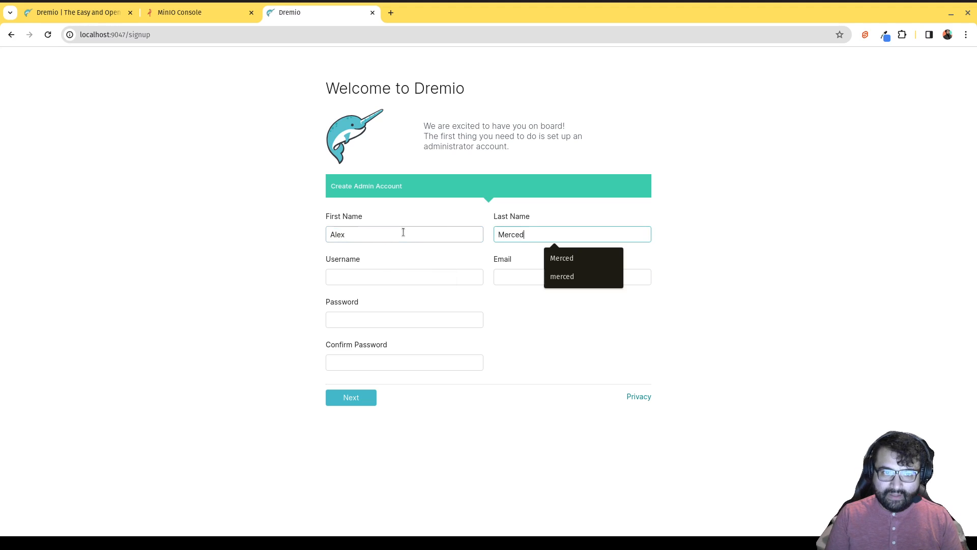
key("Tab")
type("a")
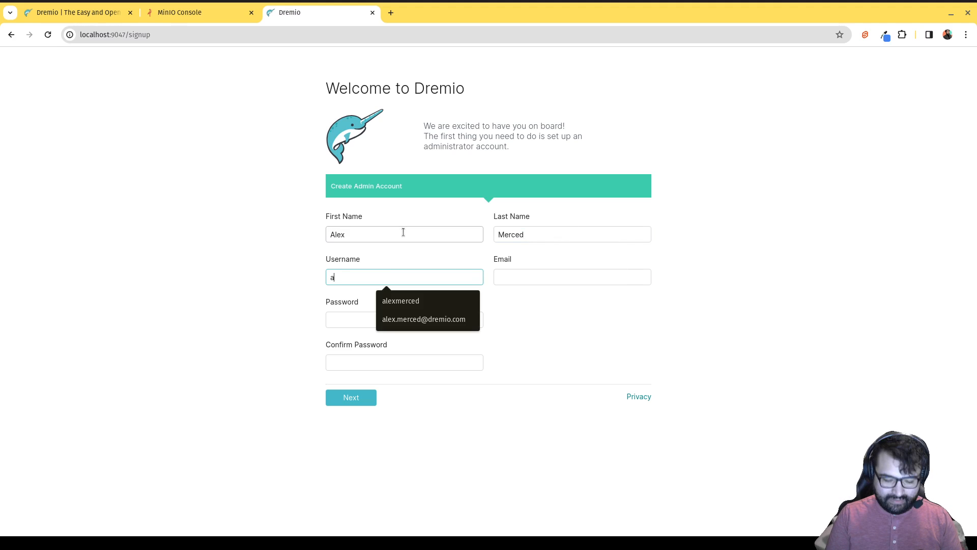
type("lexmerced")
key("Tab")
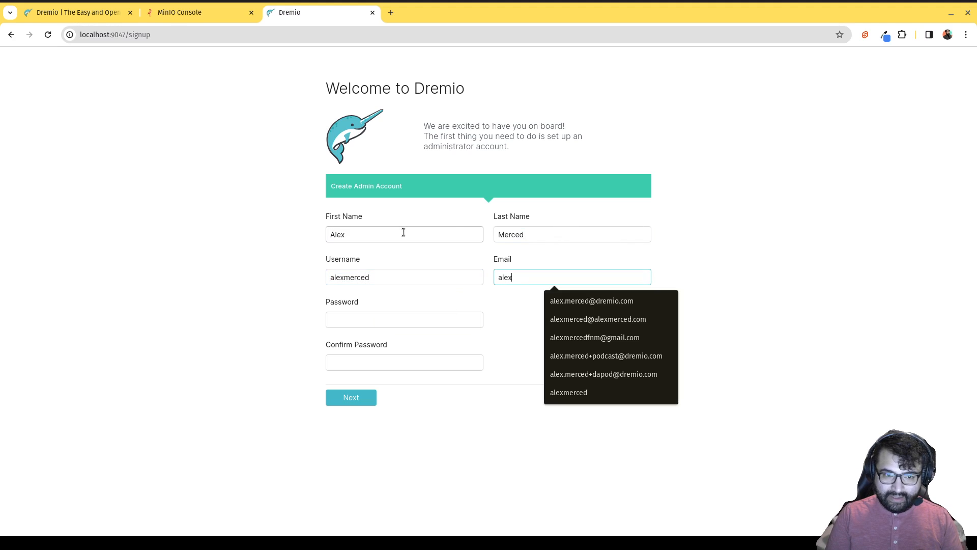
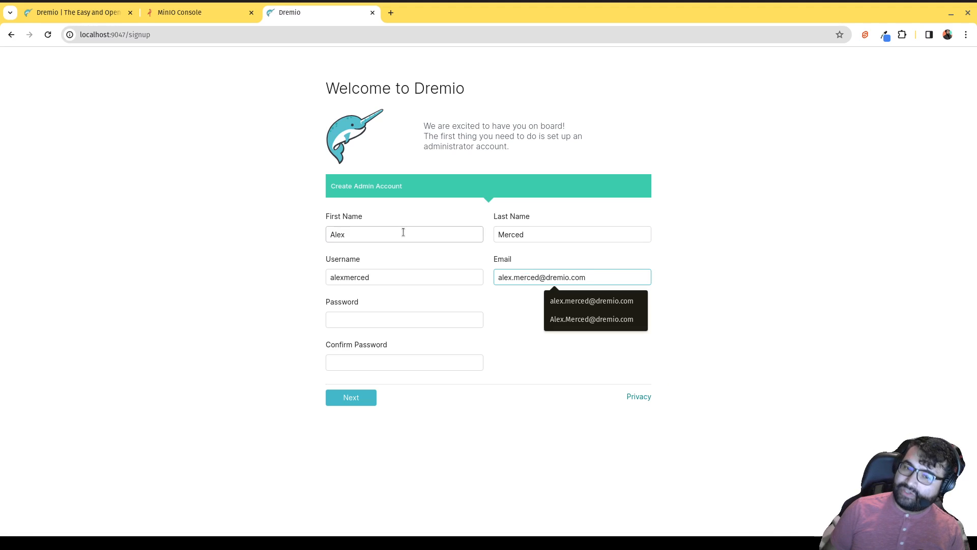
left_click(396, 301)
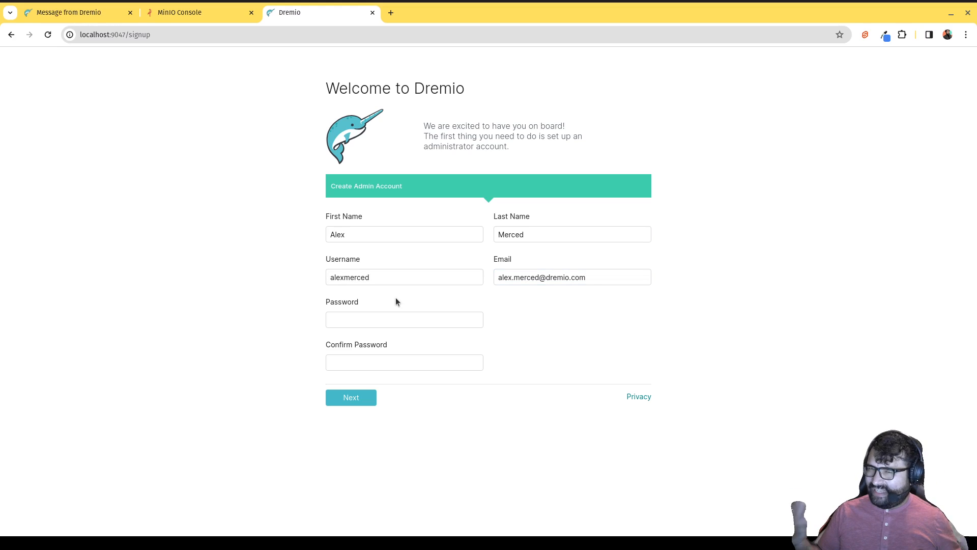
left_click(385, 315)
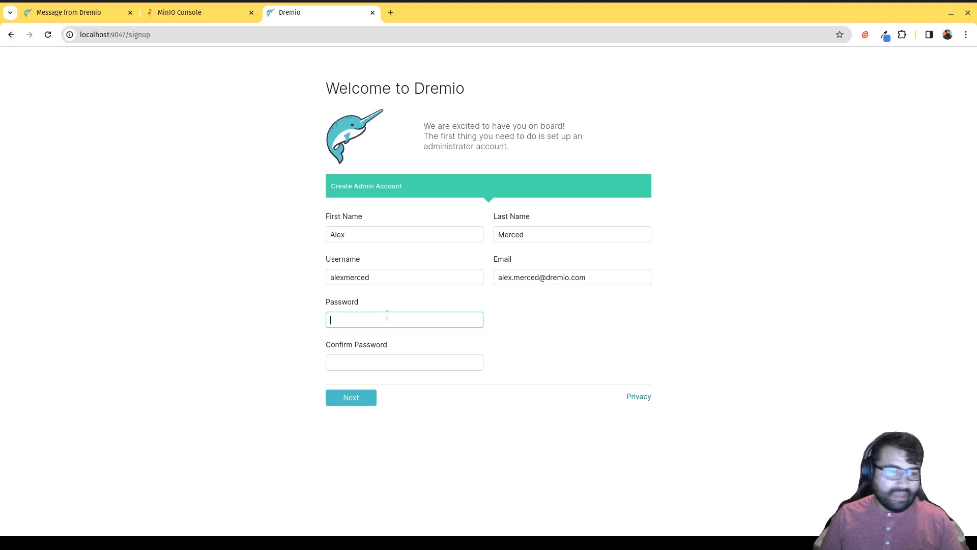
type("drem")
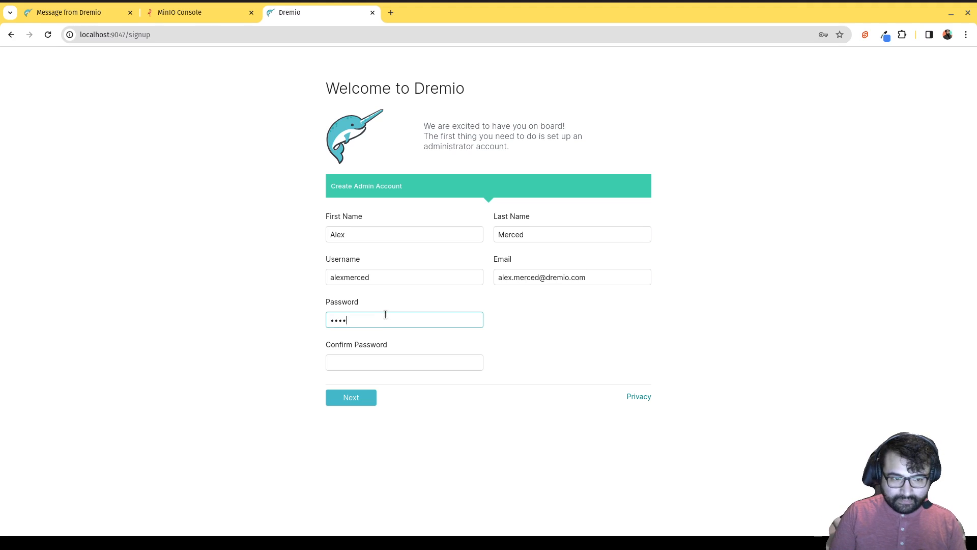
type("•••••••••••")
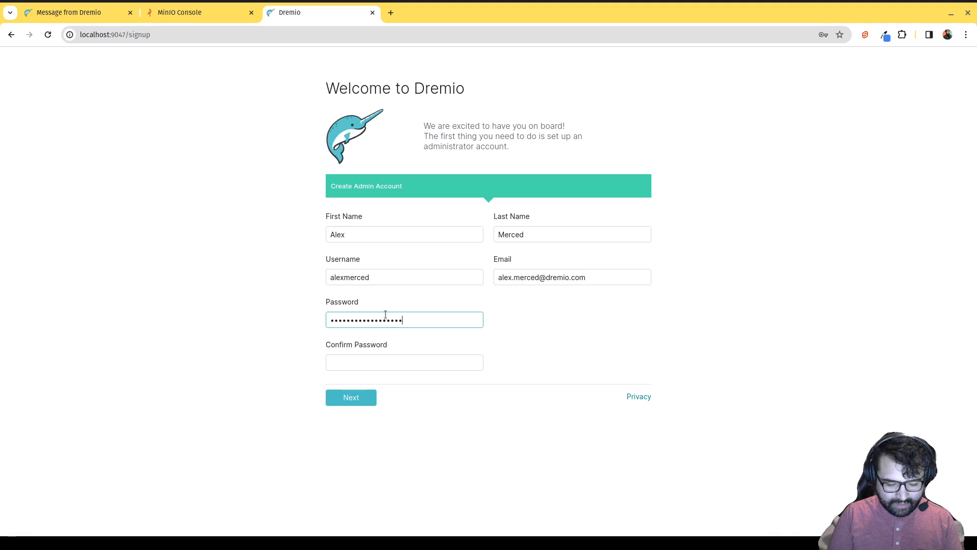
type("•••••••••••••")
key("Tab")
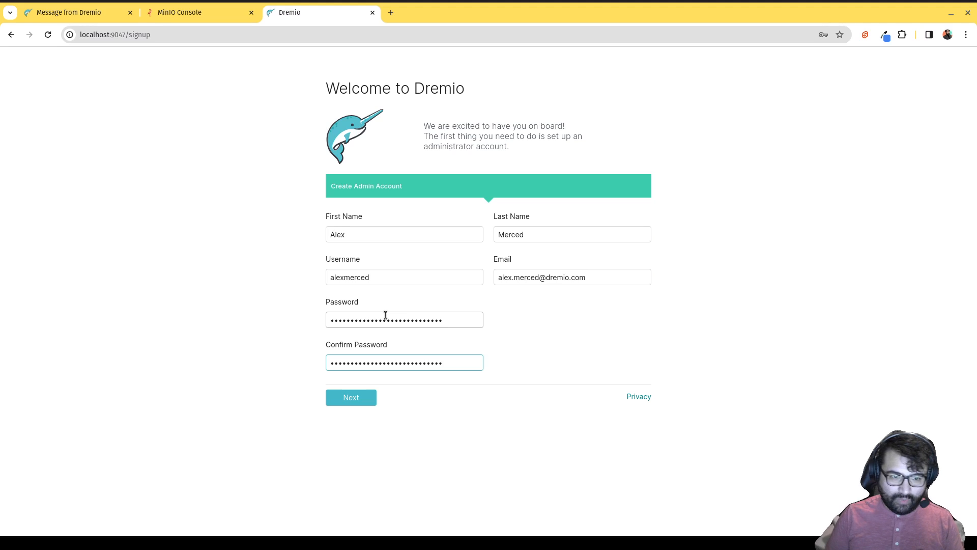
left_click(363, 401)
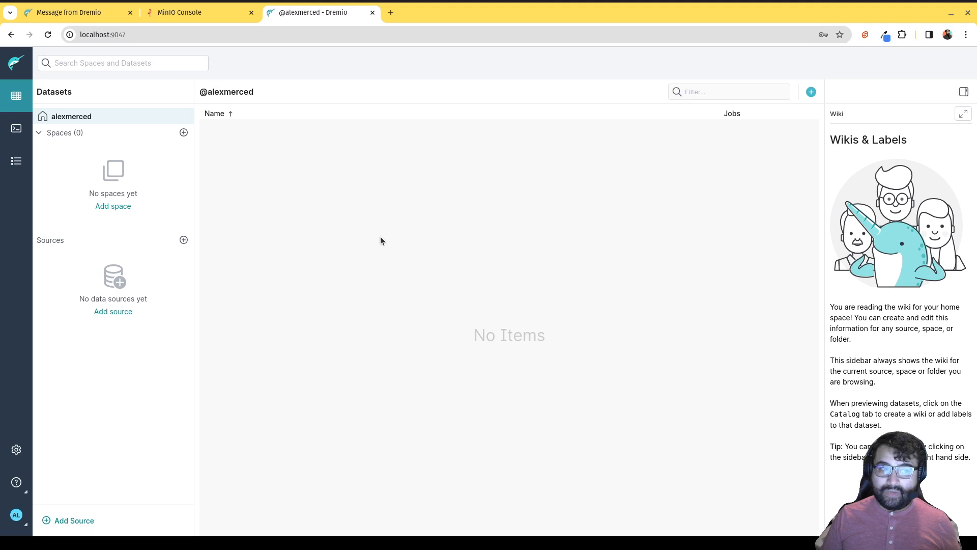
Start adding a source and scroll through the Add Data Source list of types.
left_click(127, 314)
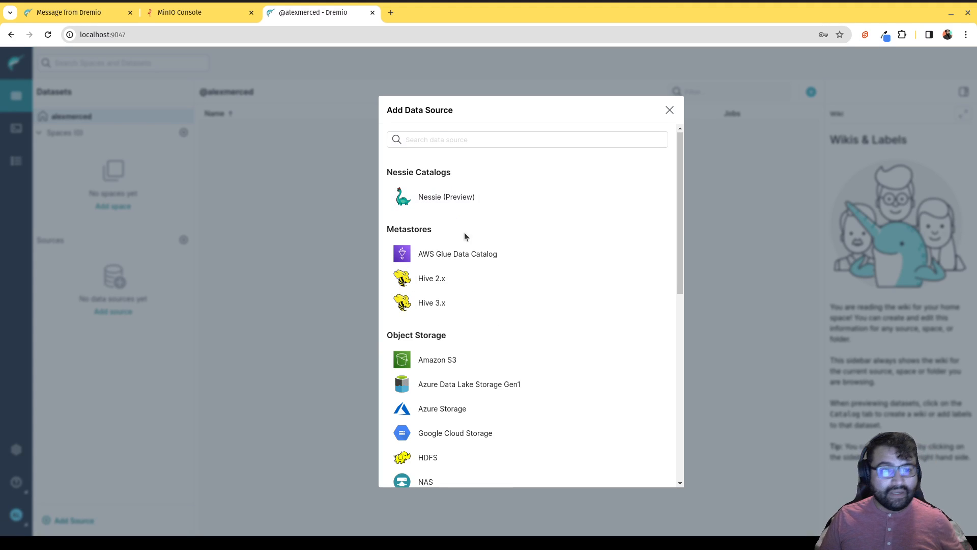
scroll(458, 224, "down", 3)
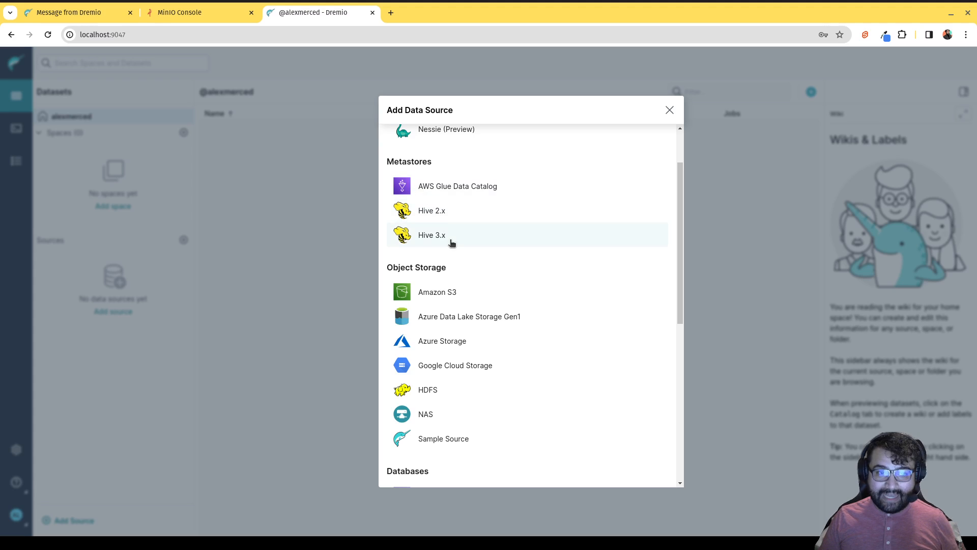
scroll(438, 234, "down", 4)
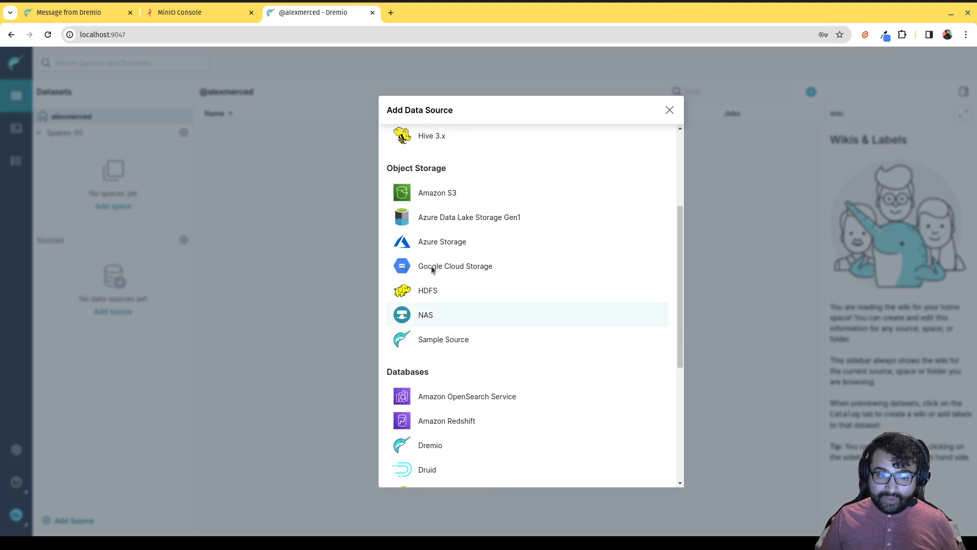
scroll(438, 277, "down", 4)
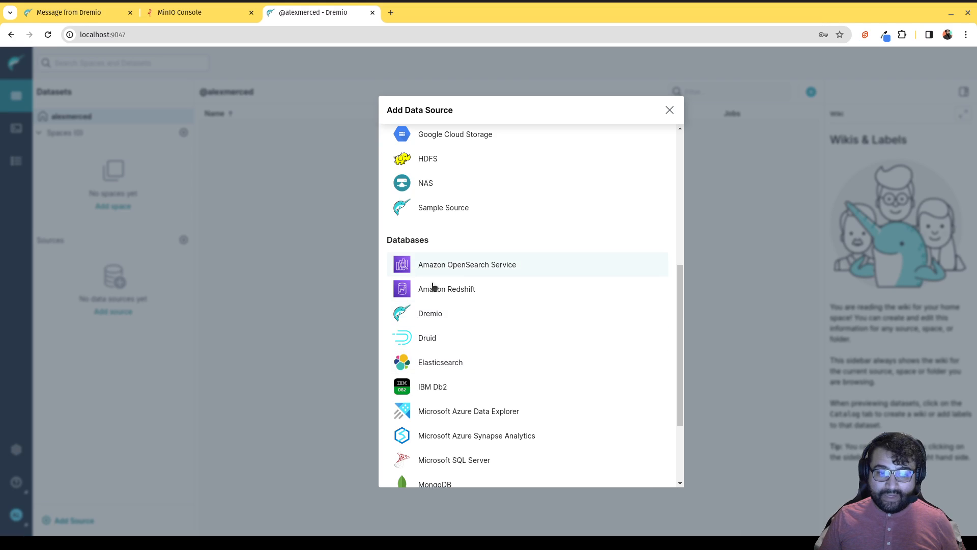
scroll(434, 285, "down", 4)
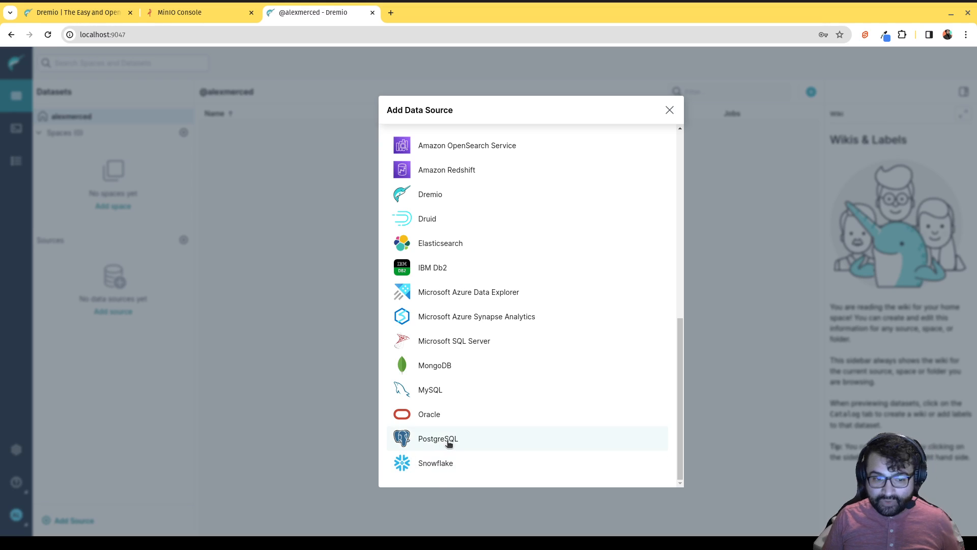
scroll(433, 368, "up", 3)
scroll(433, 368, "up", 3)
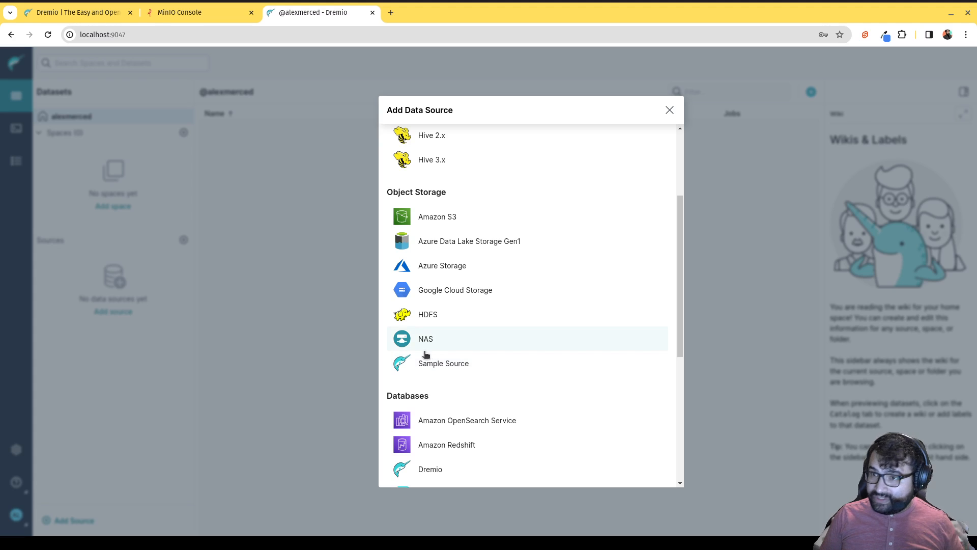
Choose Amazon S3 as the new source type and name it minio.
left_click(429, 218)
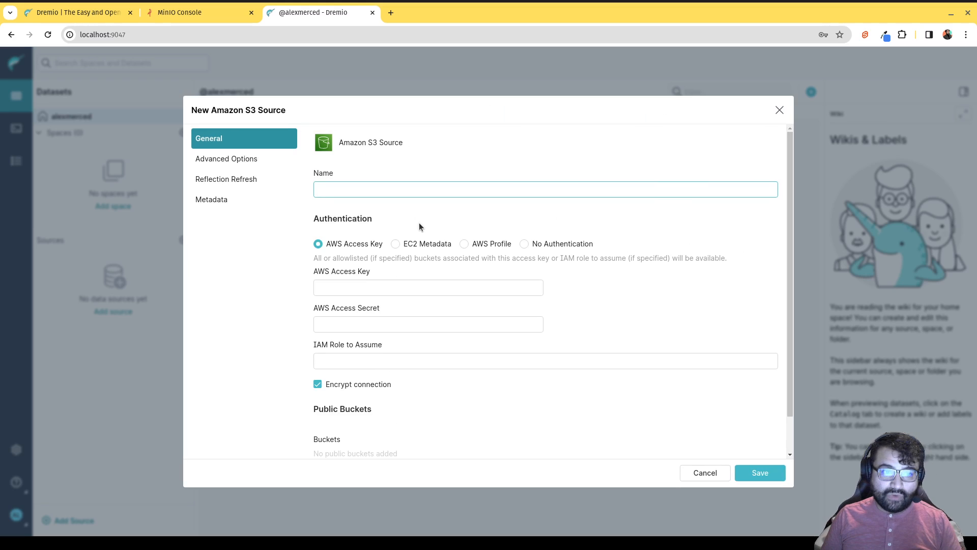
left_click(384, 189)
type("minio")
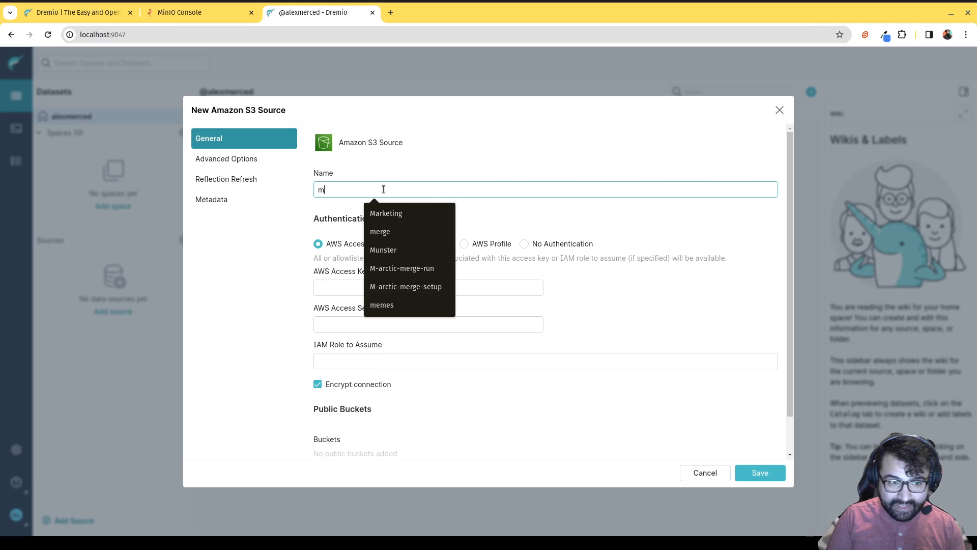
left_click(286, 200)
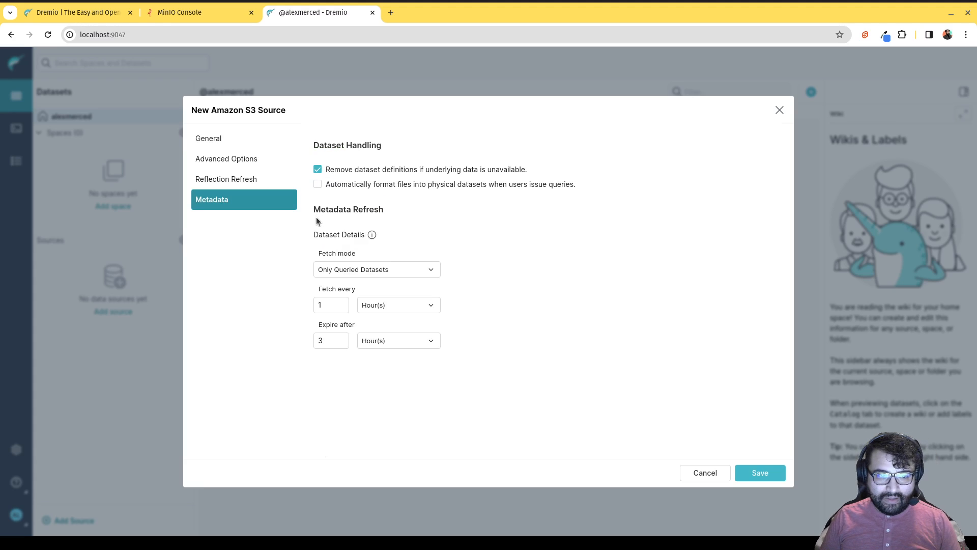
left_click(211, 139)
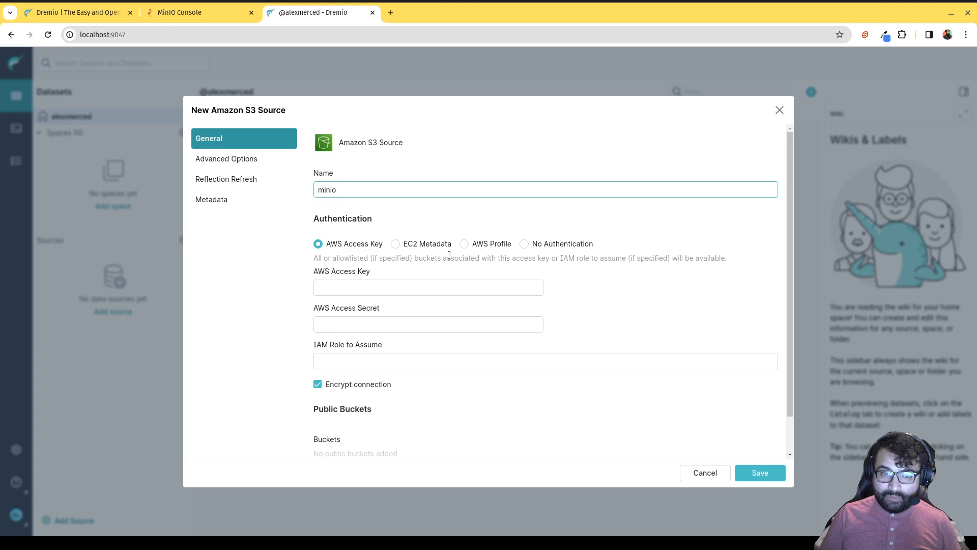
Use AWS Access Key authentication with the root access key and secret, and disable Encrypt connection.
left_click(465, 244)
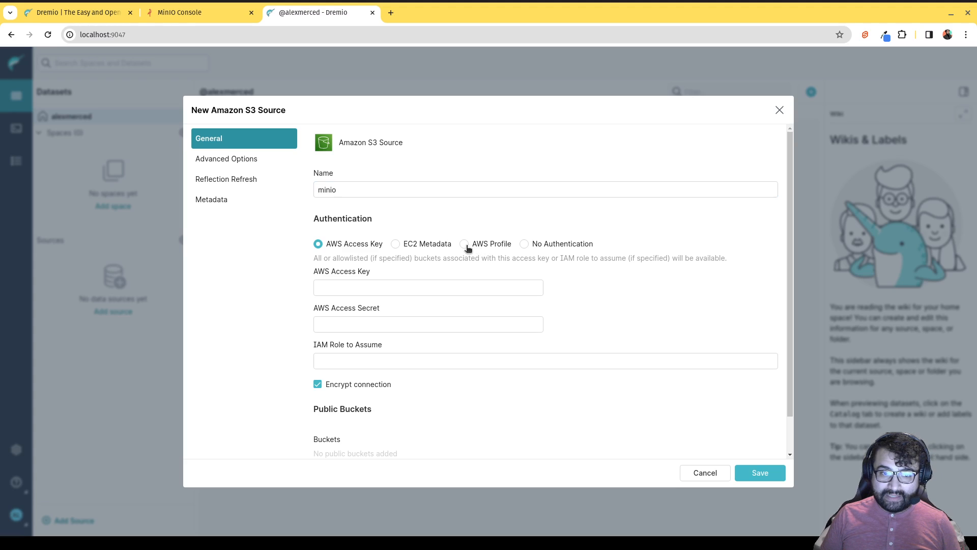
left_click(395, 244)
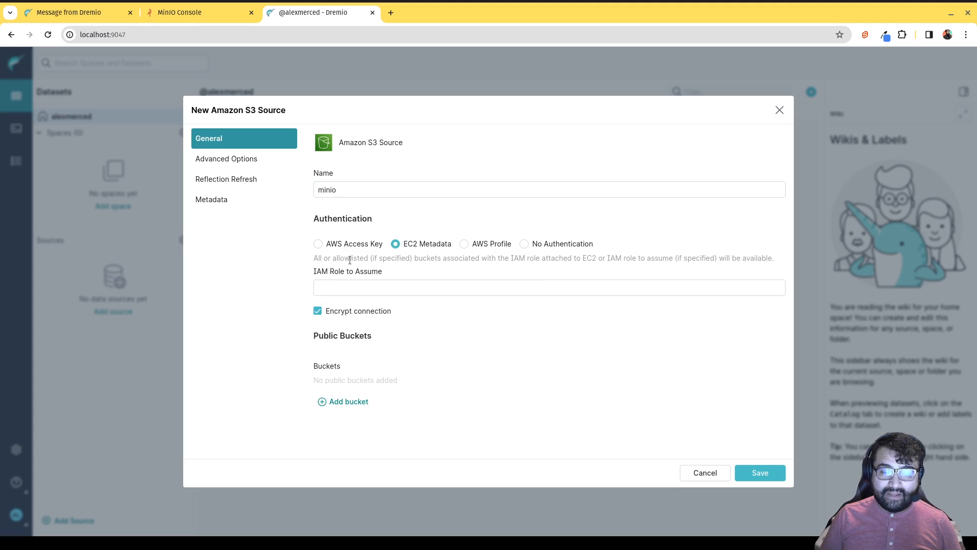
left_click(338, 249)
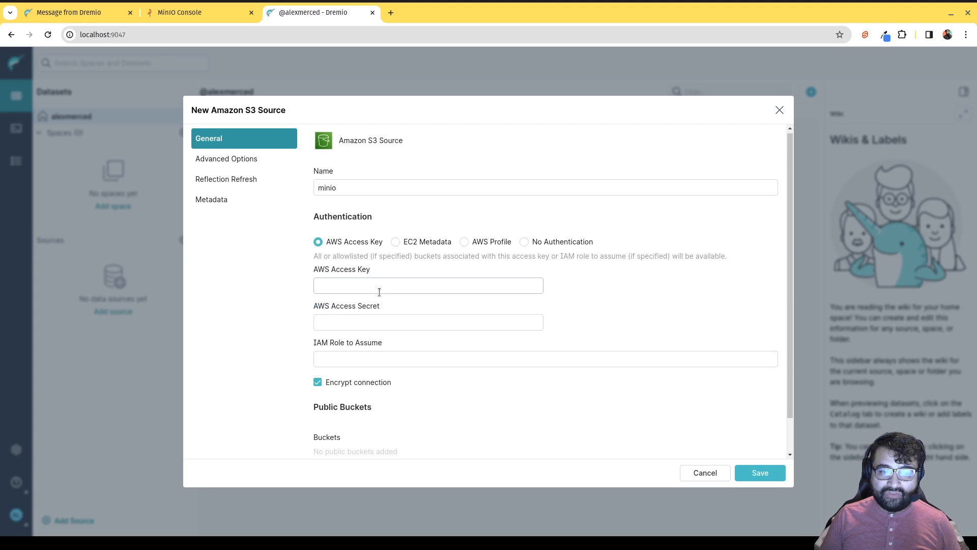
scroll(374, 285, "down", 1)
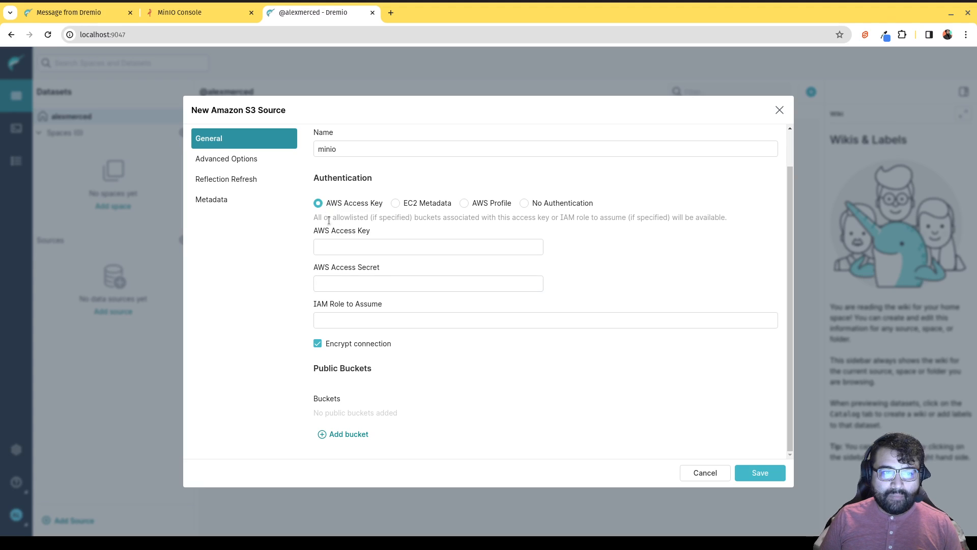
left_click(334, 247)
type("admin")
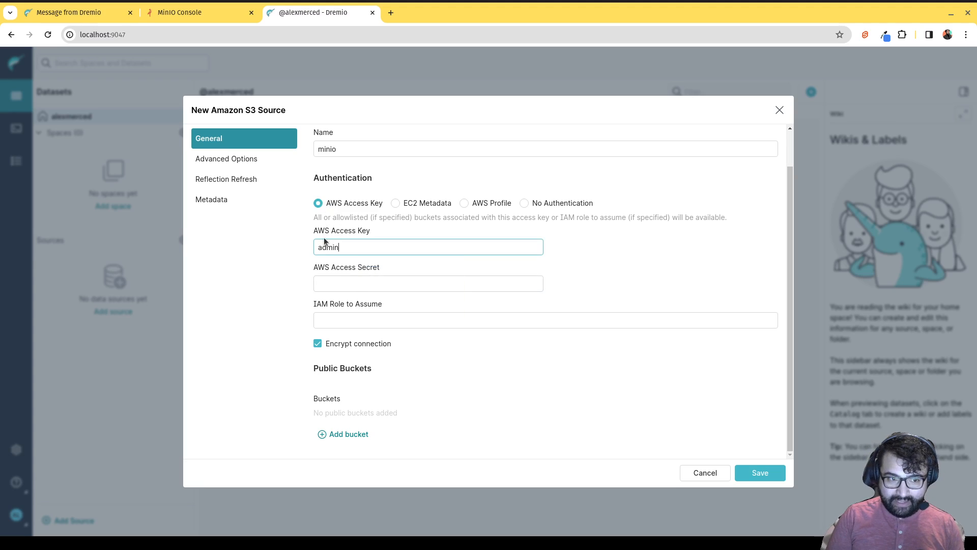
key("Tab")
type("password")
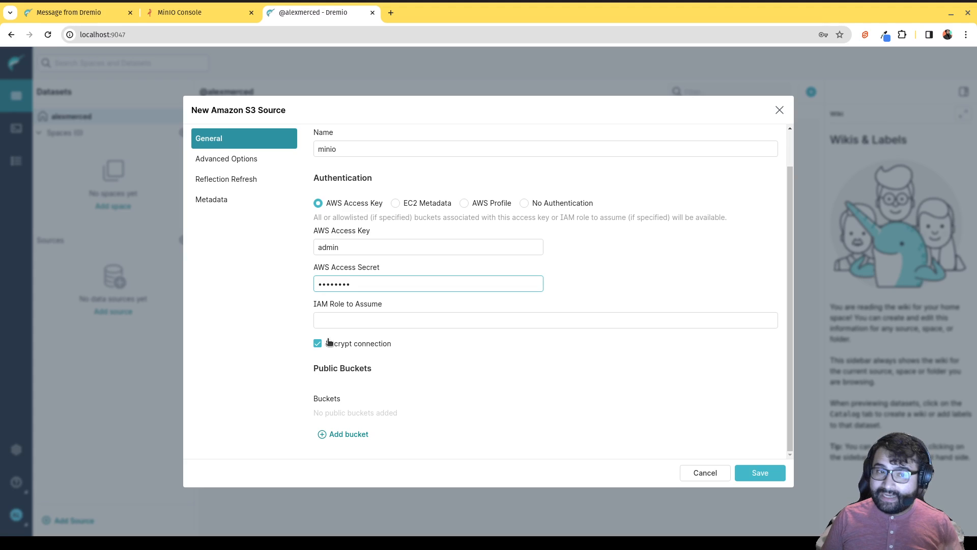
left_click(360, 345)
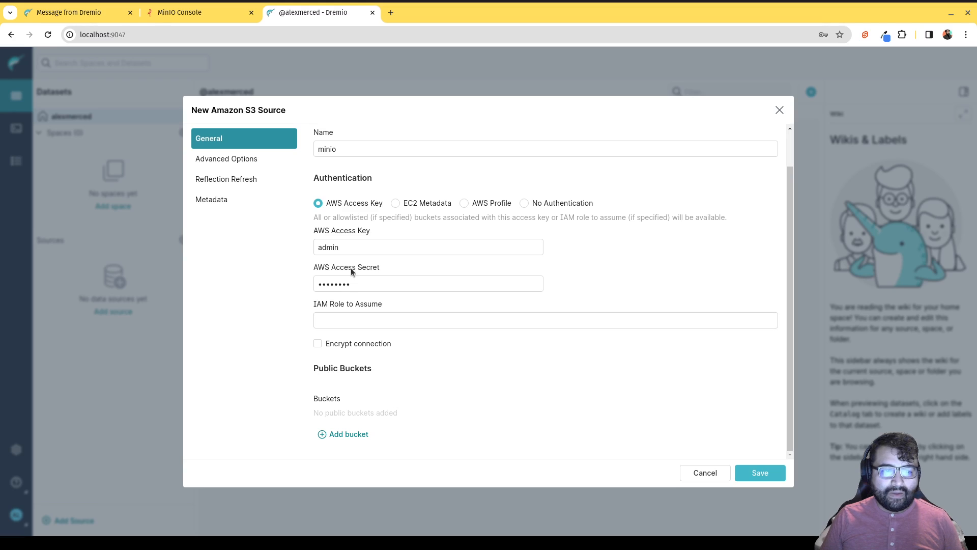
In Advanced Options, enable compatibility mode and set the root path to /warehouse.
left_click(211, 161)
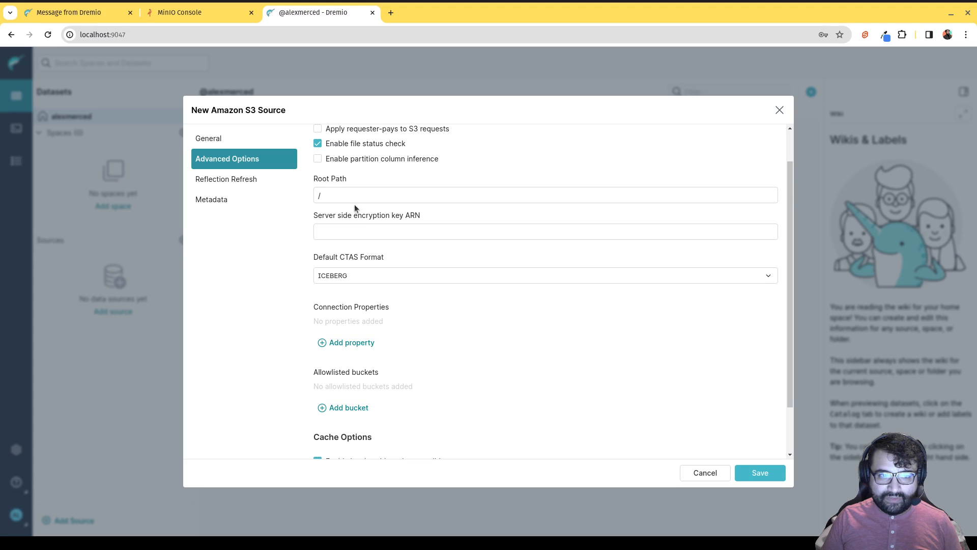
scroll(356, 208, "up", 2)
left_click(319, 156)
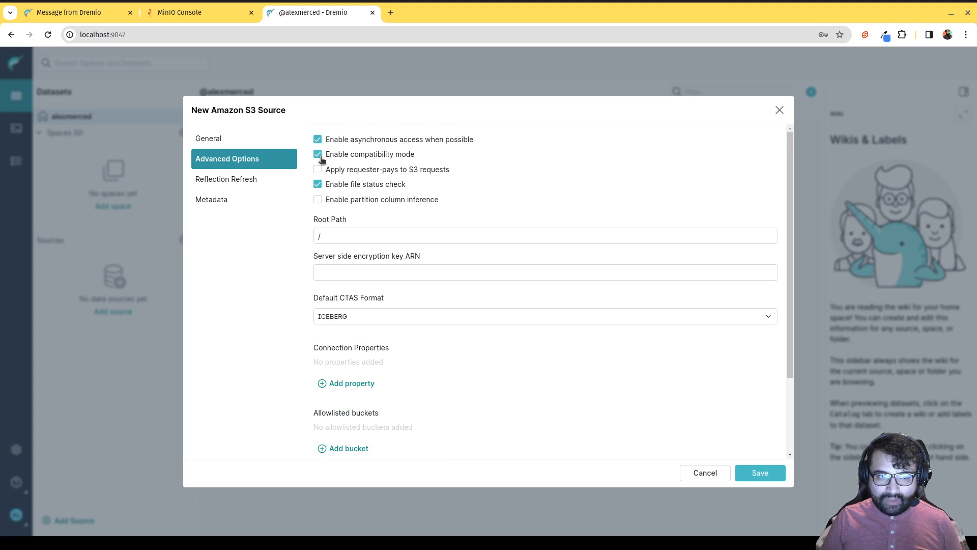
left_click(326, 236)
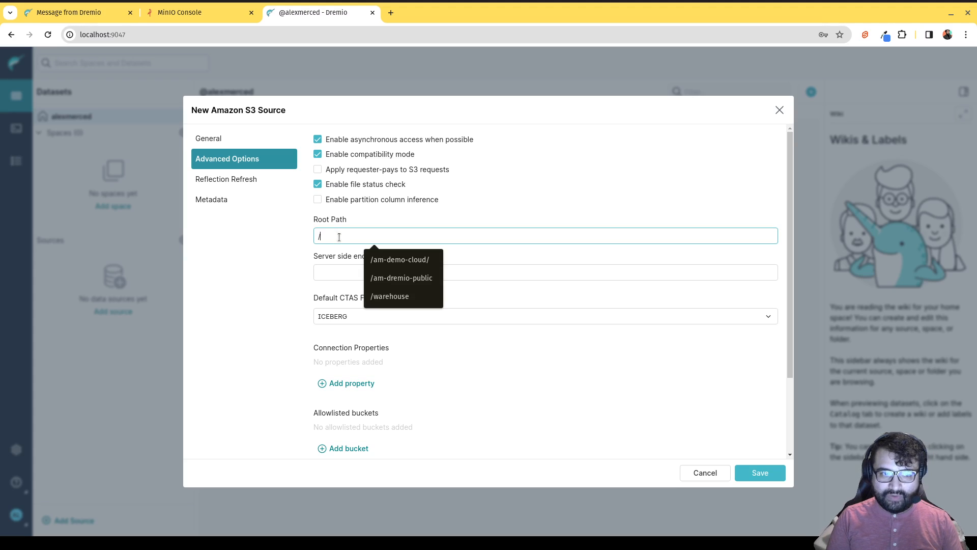
type("wareh")
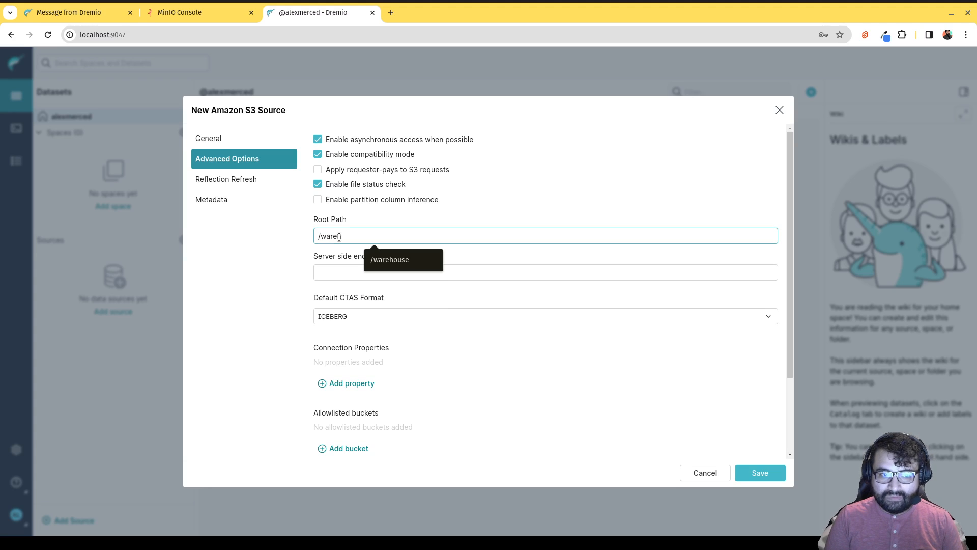
key("Tab")
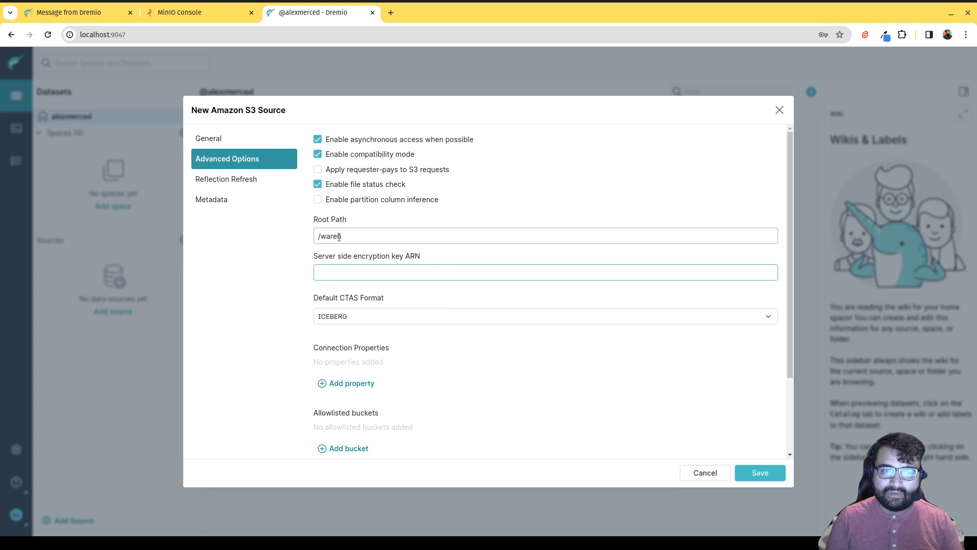
left_click(351, 236)
type("house")
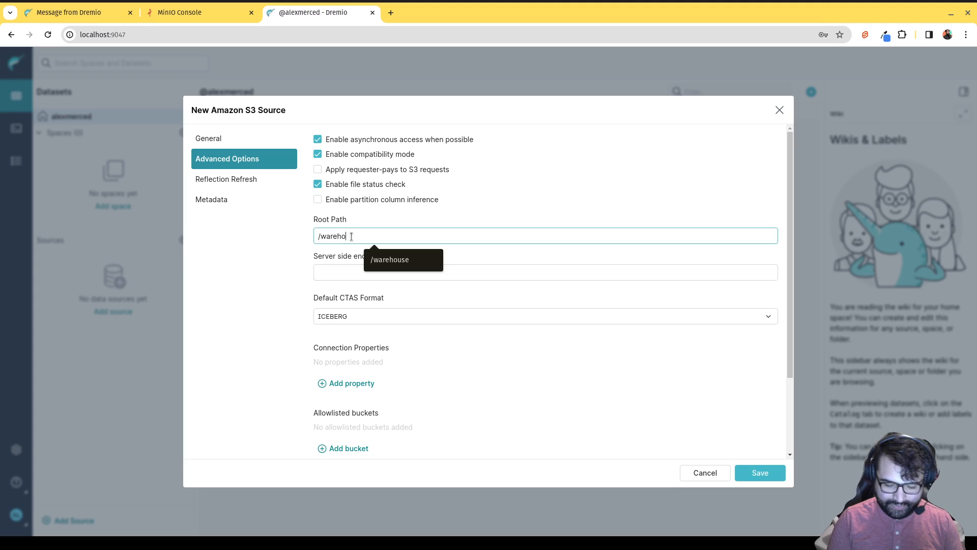
left_click(354, 272)
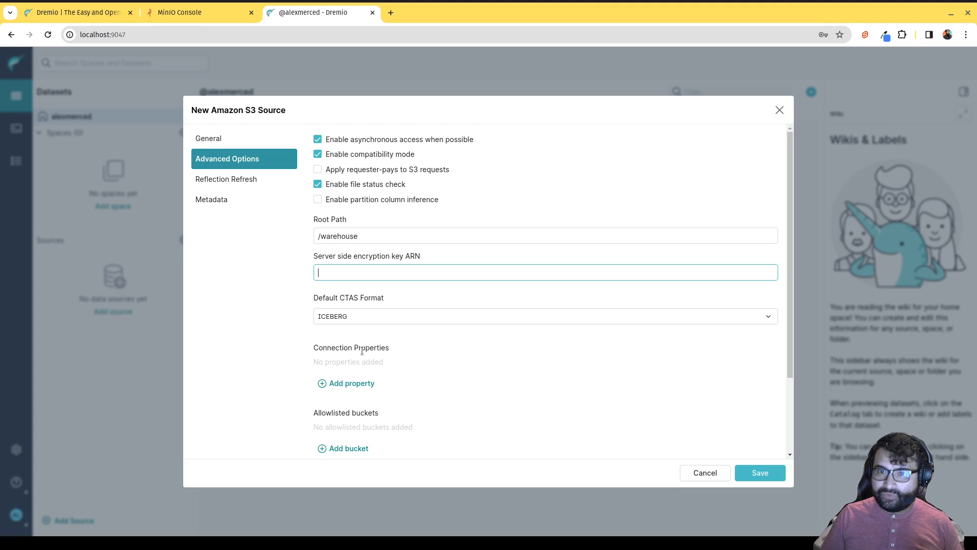
Add connection properties fs.s3a.path.style.access = true and fs.s3a.endpoint, leaving the endpoint empty.
left_click(339, 386)
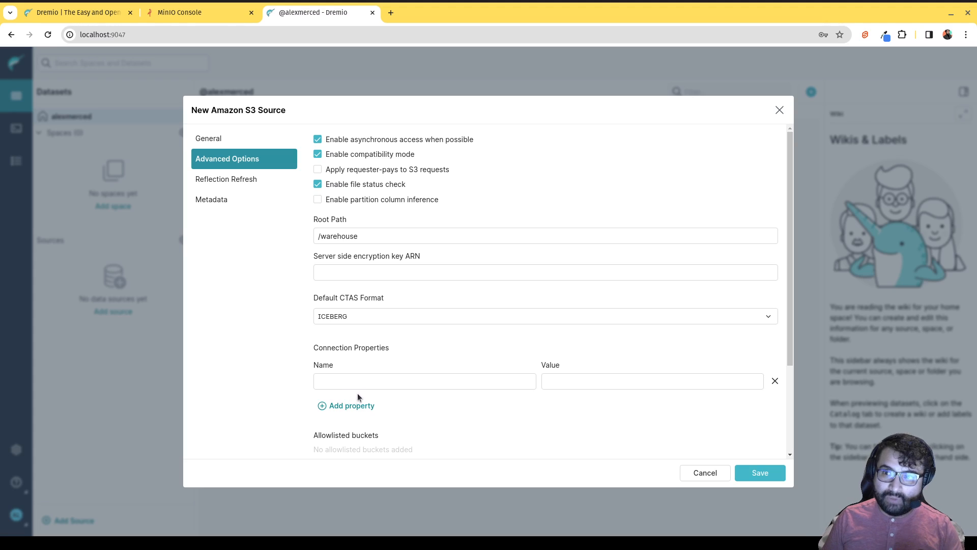
left_click(364, 384)
type("fs.s3a.path.style.access")
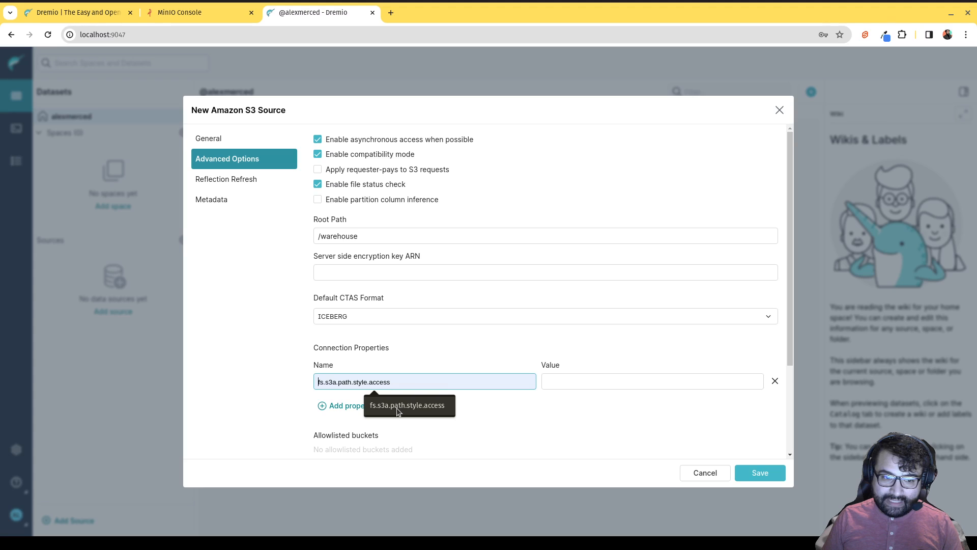
left_click(548, 381)
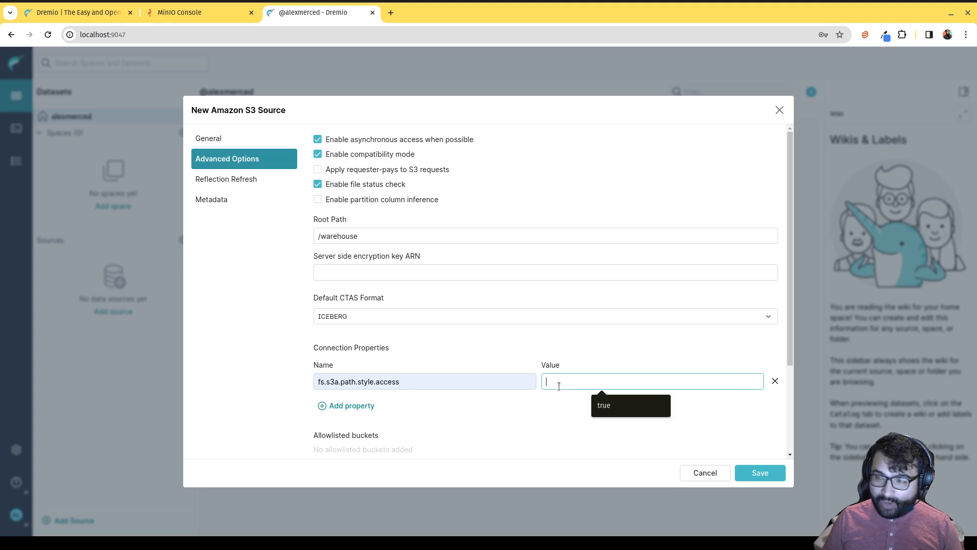
type("true")
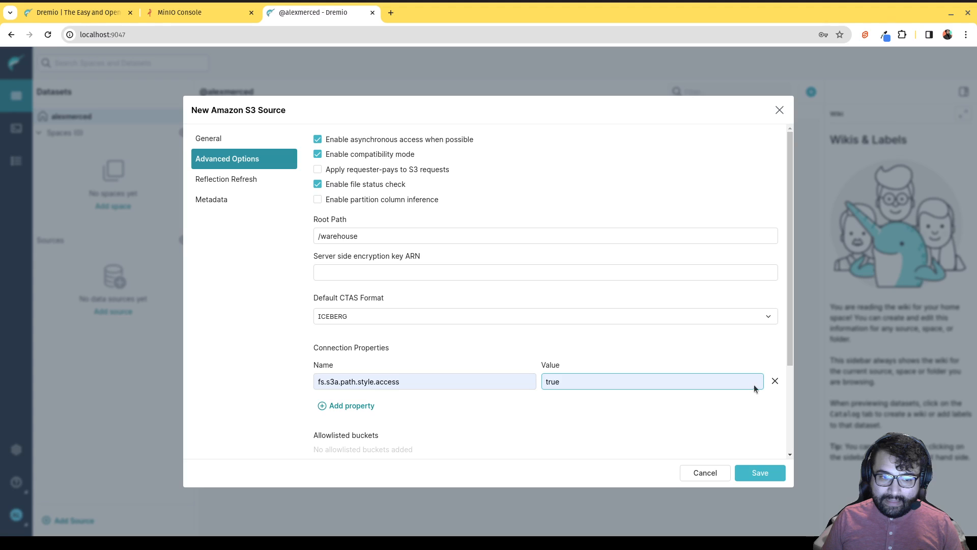
left_click(349, 408)
left_click(366, 415)
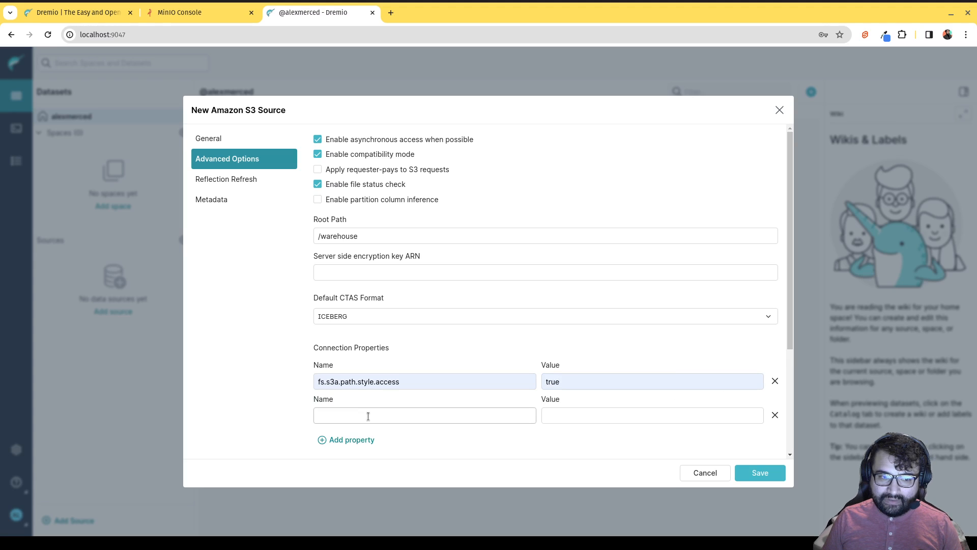
left_click(385, 440)
left_click(583, 421)
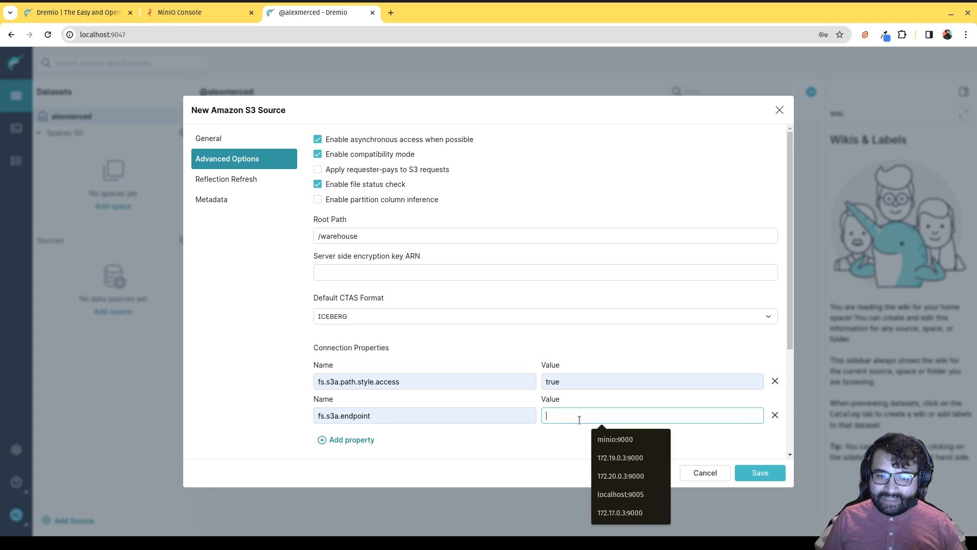
left_click(555, 432)
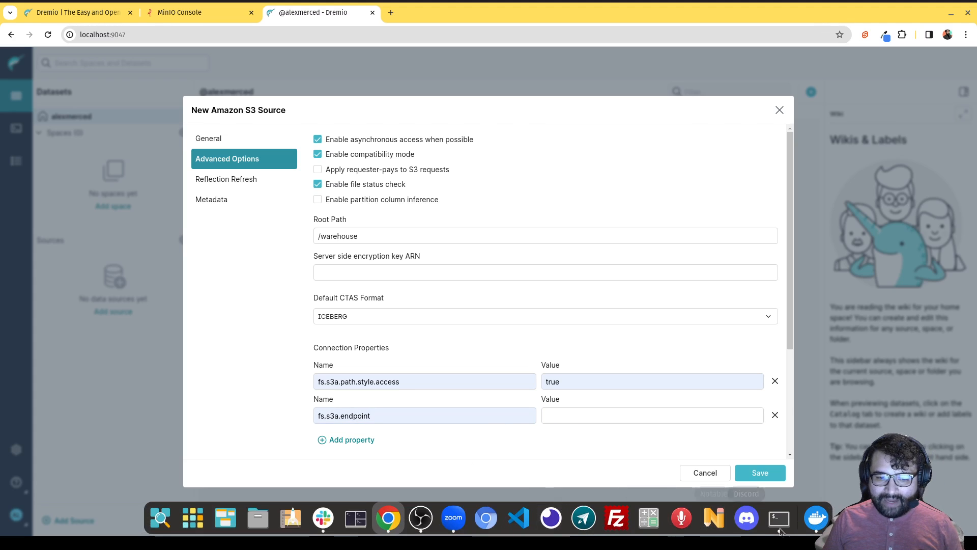
left_click(816, 518)
Select the minio container's bridge IP address 172.17.0.3 in Docker Desktop, then return to Chrome.
left_click(332, 432)
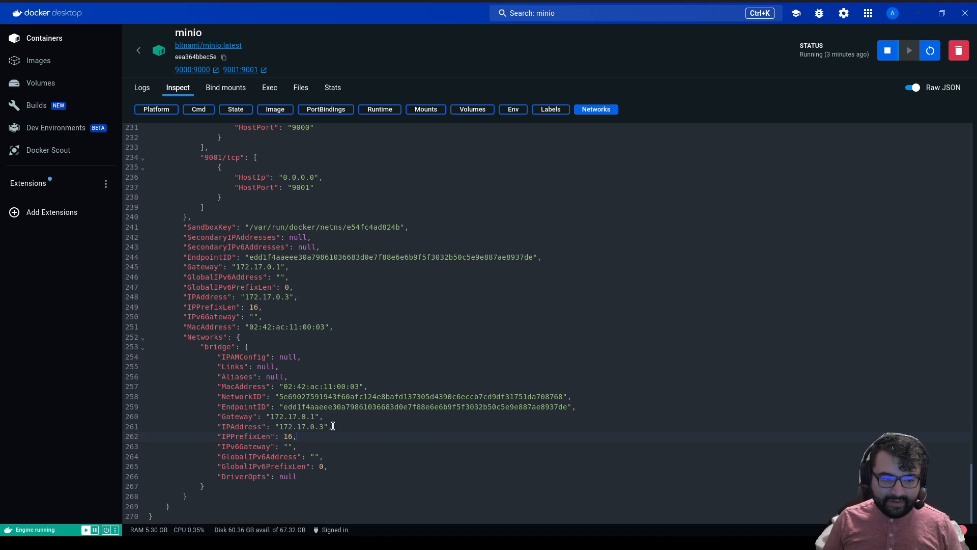
left_click_drag(329, 427, 281, 429)
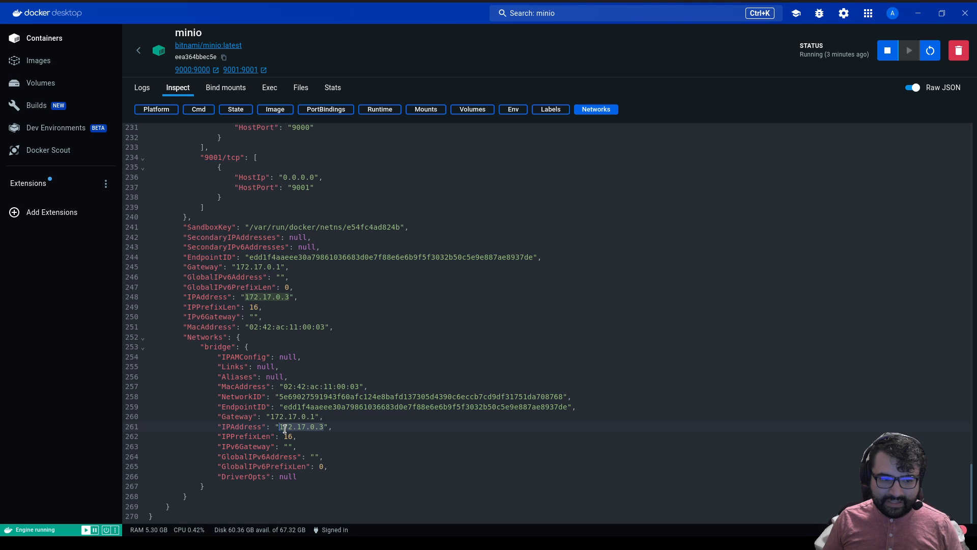
mouse_move(560, 533)
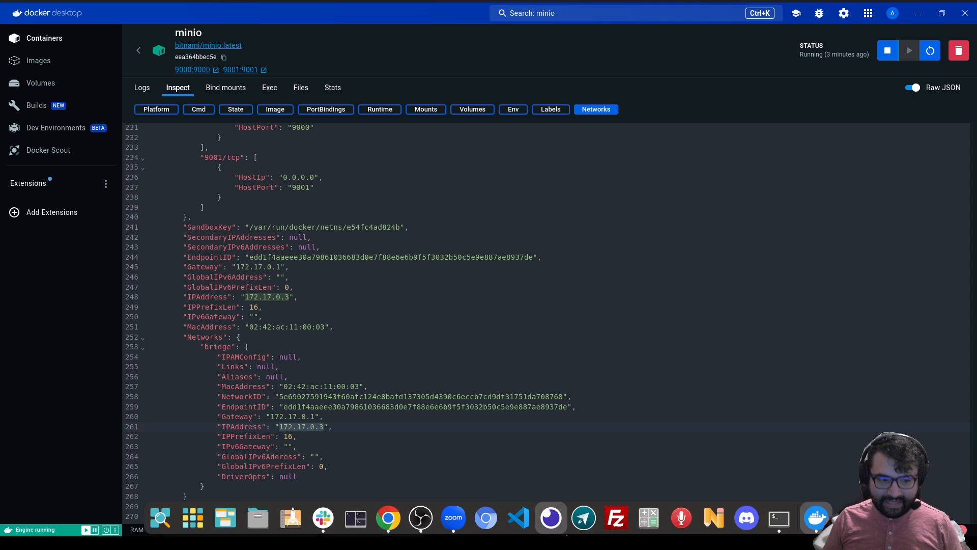
left_click(385, 530)
Set the fs.s3a.endpoint property value to 172.17.0.3:9000.
left_click(549, 415)
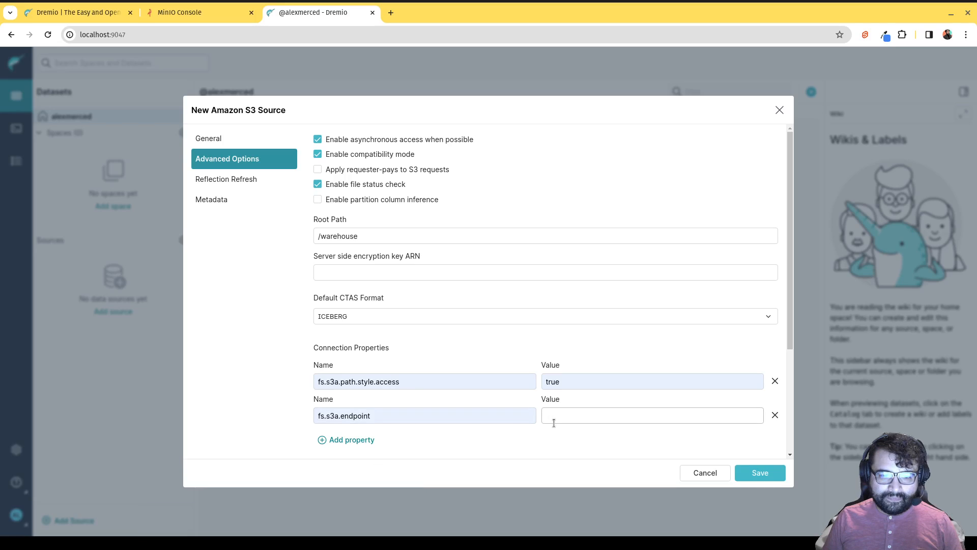
type("172.17.0.3:9")
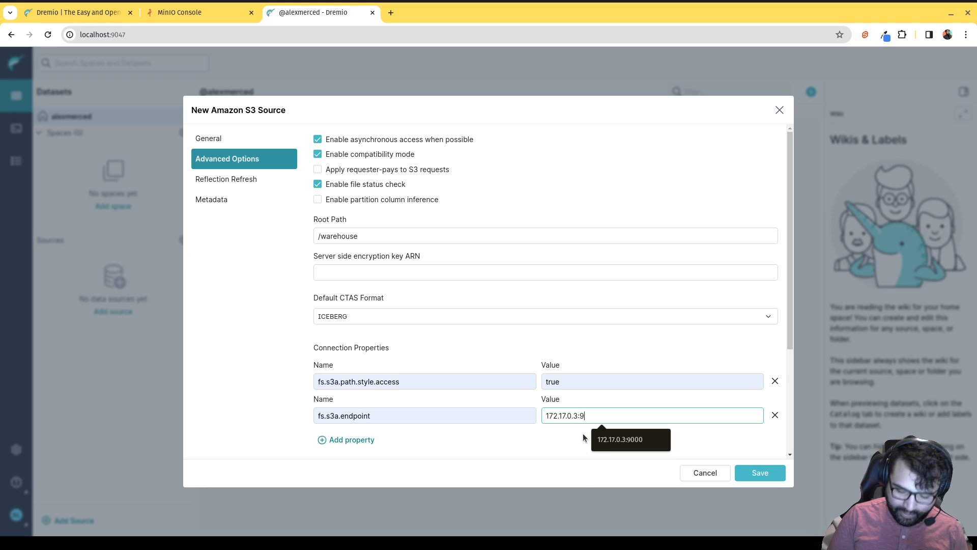
type("000")
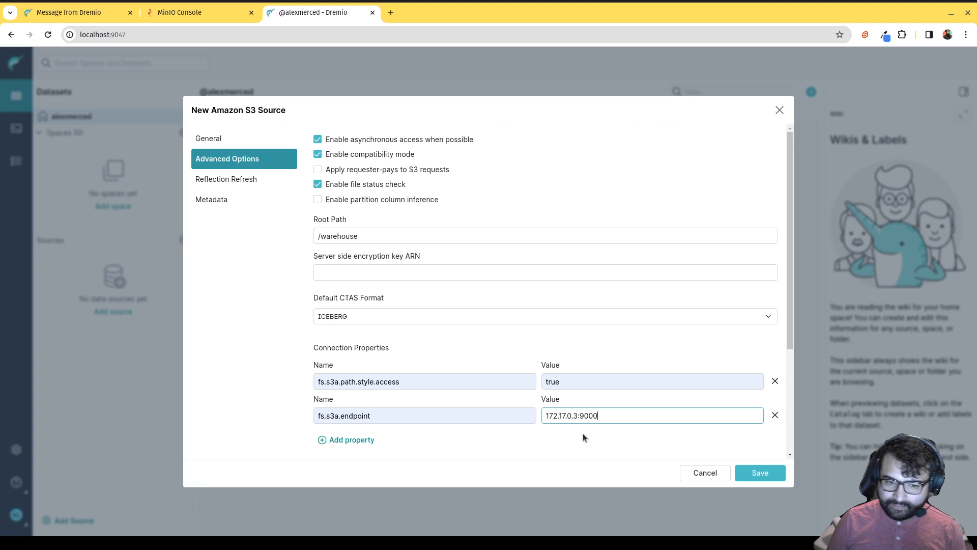
left_click_drag(578, 416, 554, 415)
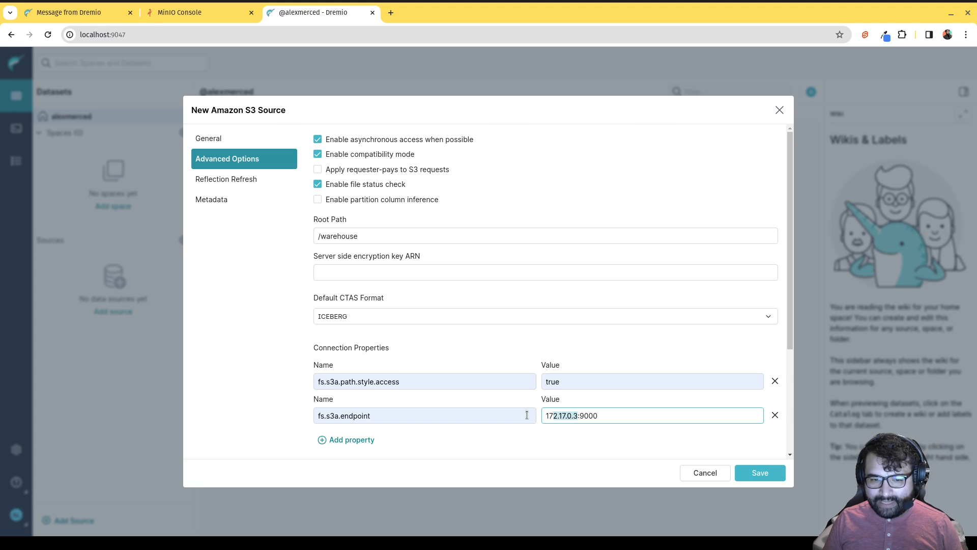
left_click(594, 426)
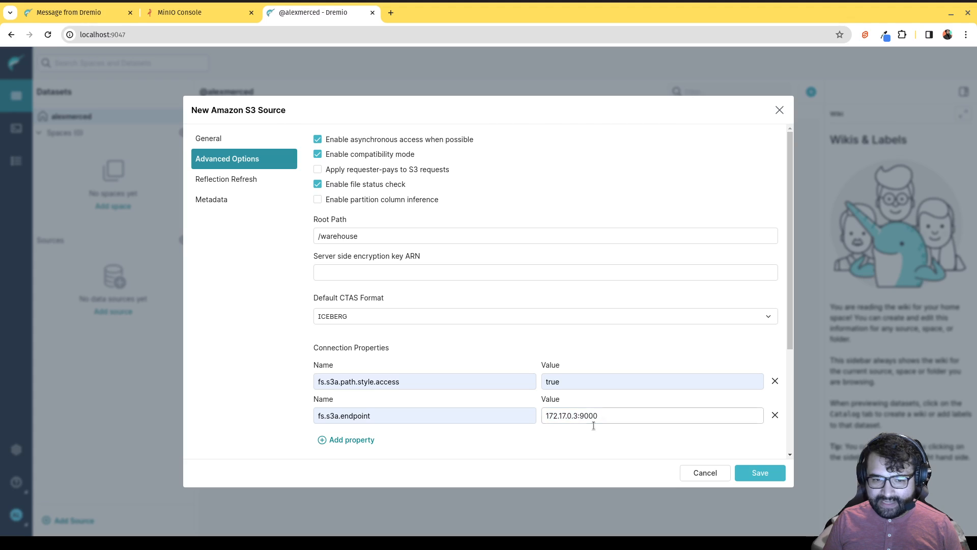
Add the property dremio.s3.compat = true and save the minio S3 source.
left_click(356, 440)
scroll(370, 430, "down", 1)
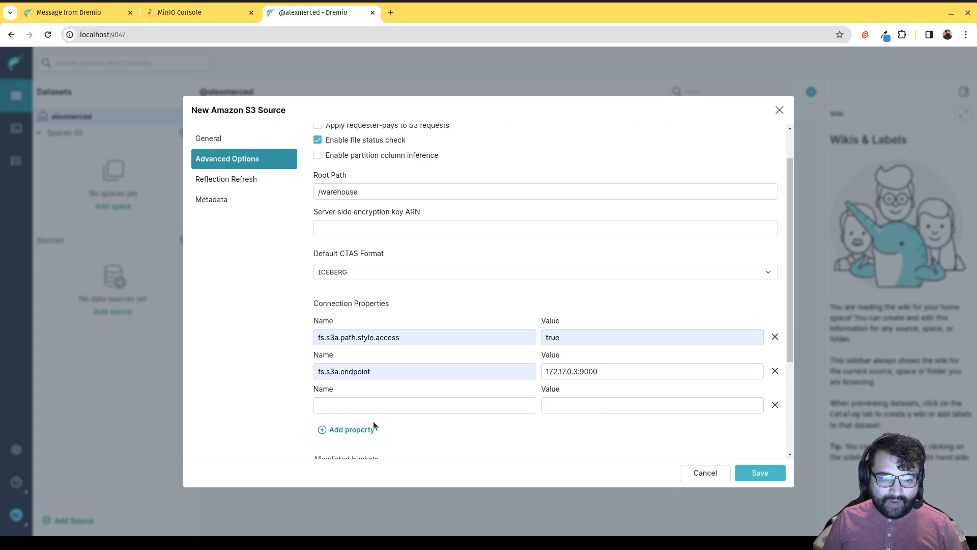
scroll(374, 424, "down", 1)
left_click(367, 343)
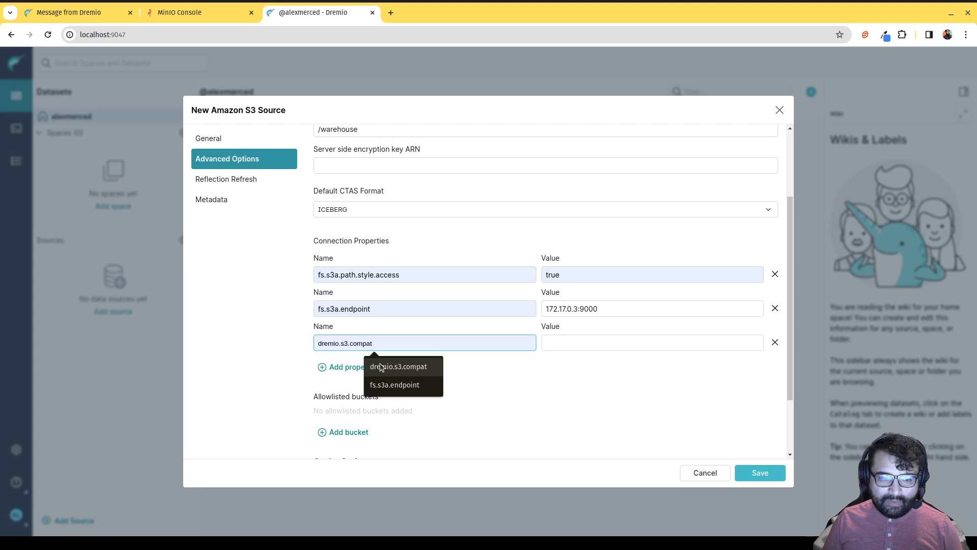
left_click(382, 367)
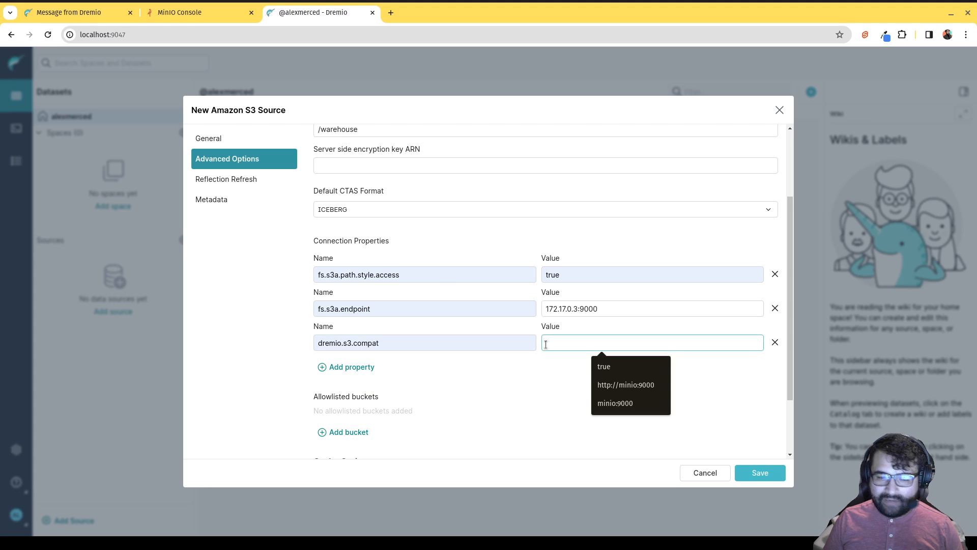
left_click(605, 368)
left_click(563, 379)
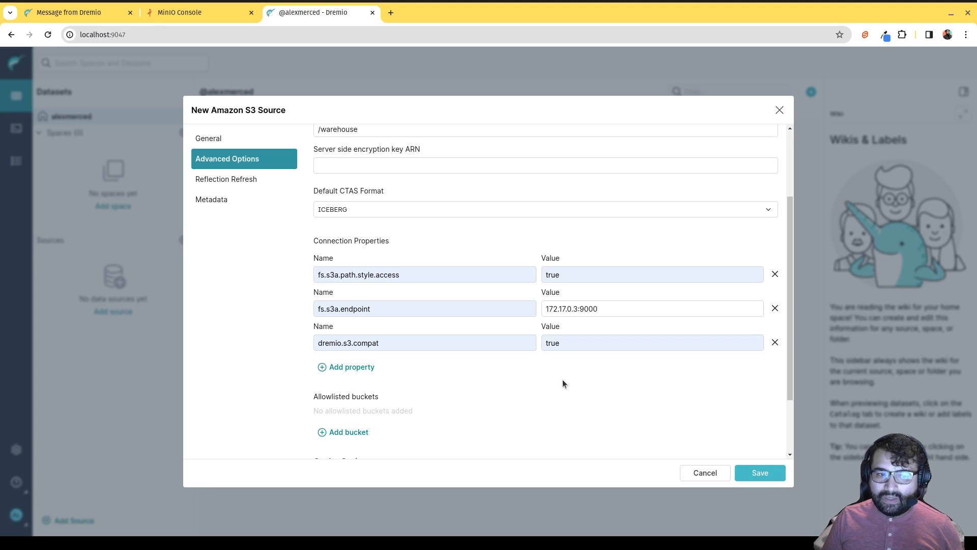
scroll(554, 383, "down", 2)
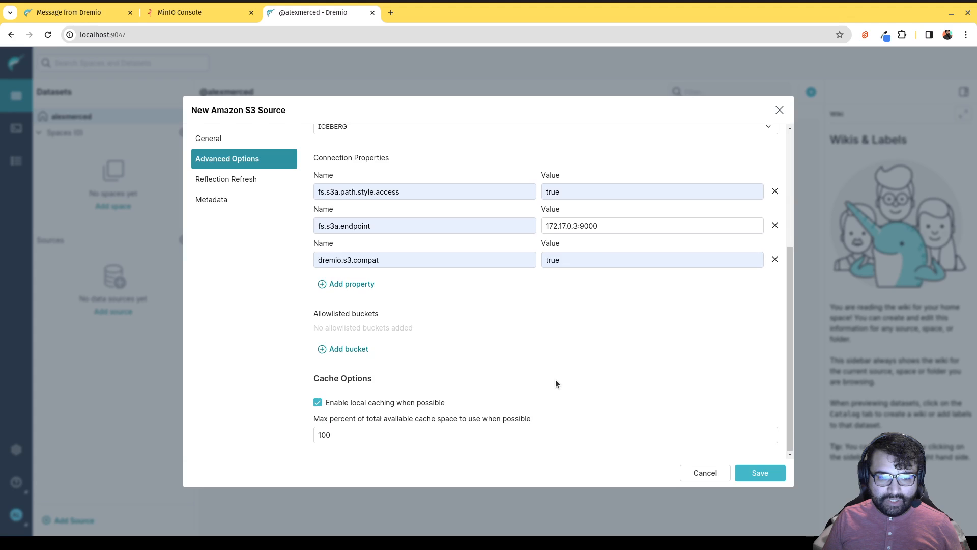
scroll(555, 382, "up", 4)
left_click(748, 475)
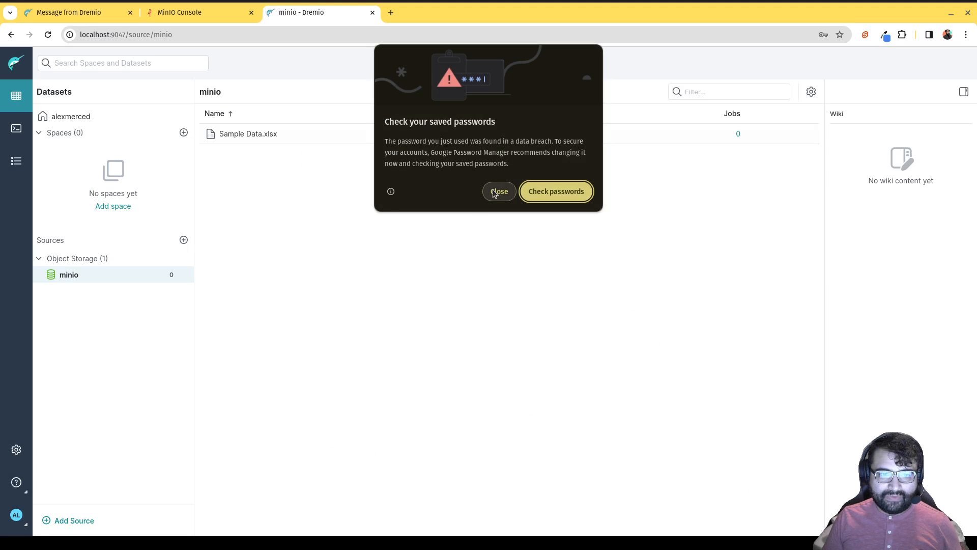
Dismiss Chrome's password warning and open Table Settings for Sample Data.xlsx in the minio source.
left_click(494, 190)
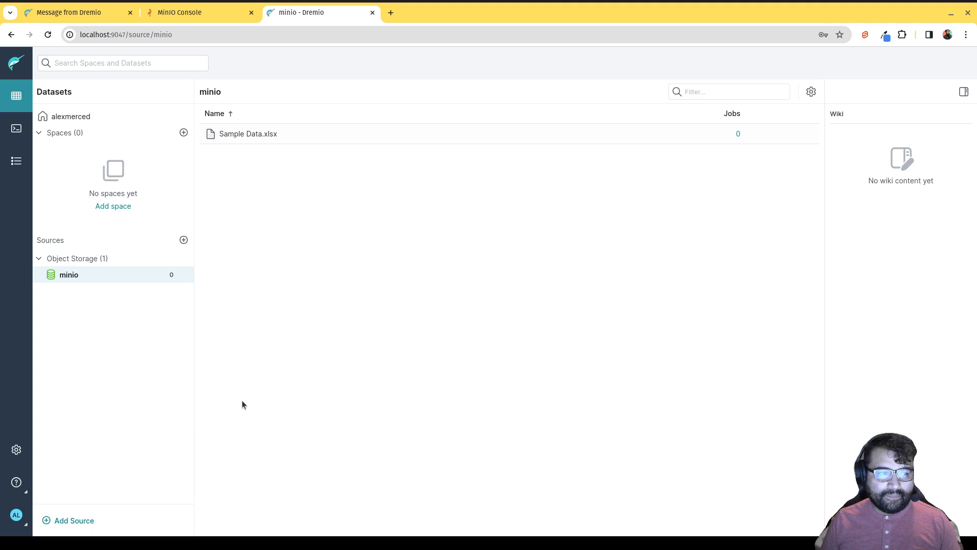
left_click(259, 135)
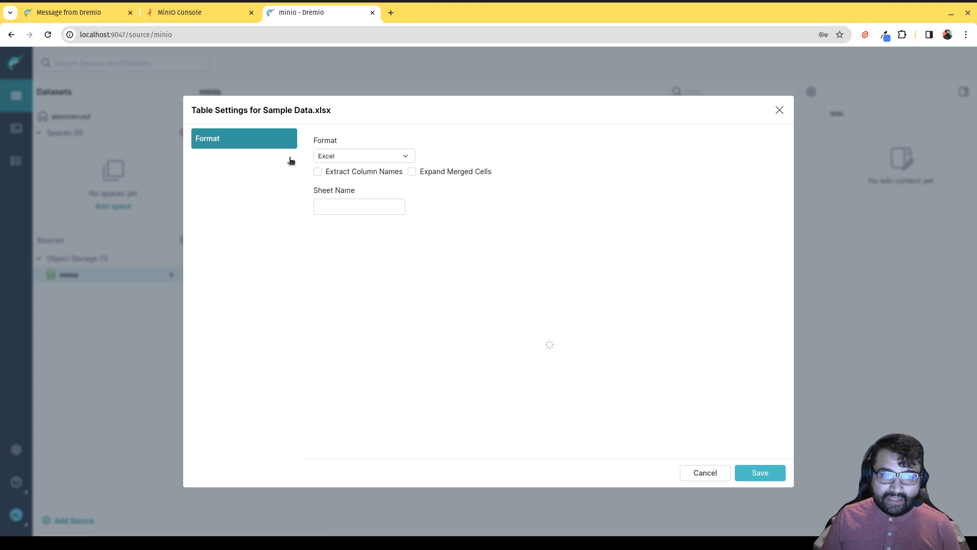
Save Sample Data.xlsx as an Excel table with Extract Column Names on (name, age, birthdate).
left_click(778, 110)
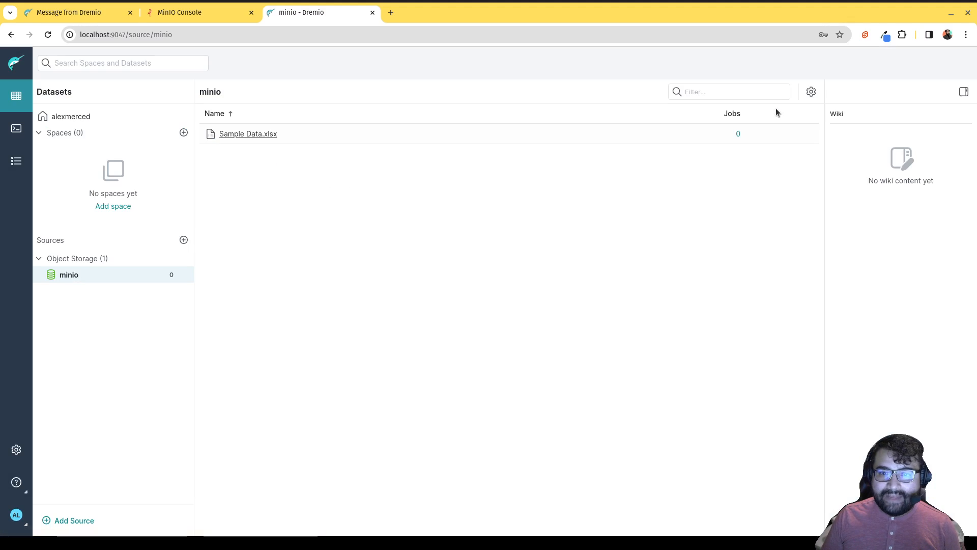
left_click(247, 135)
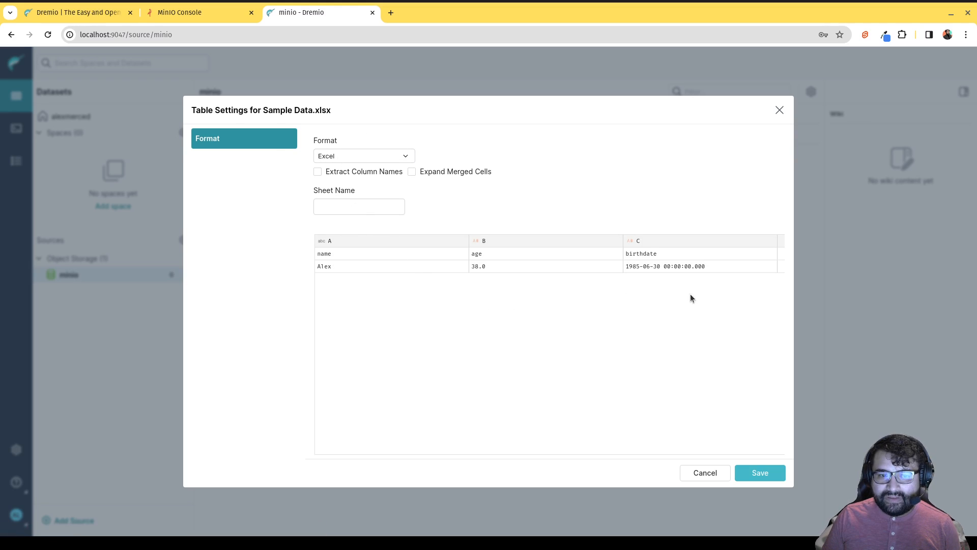
left_click(318, 172)
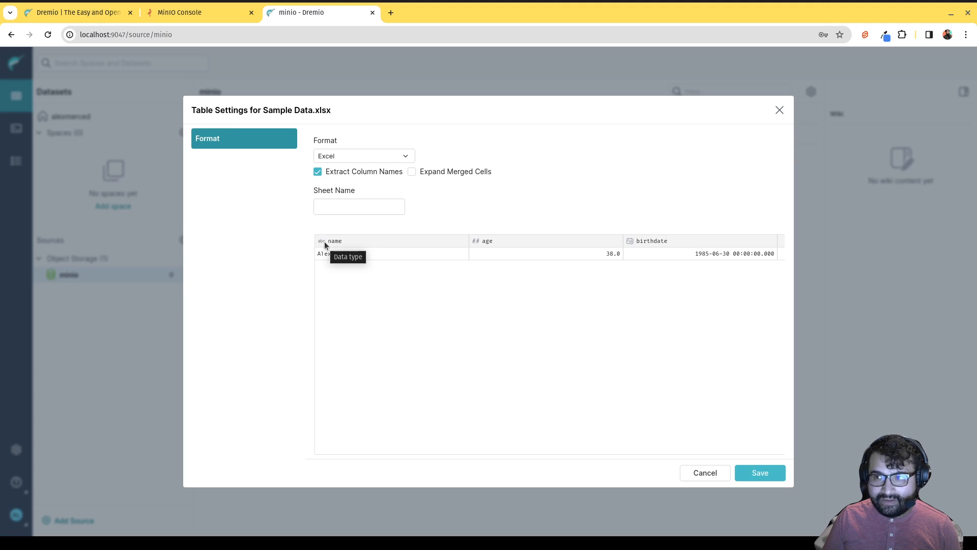
left_click(753, 474)
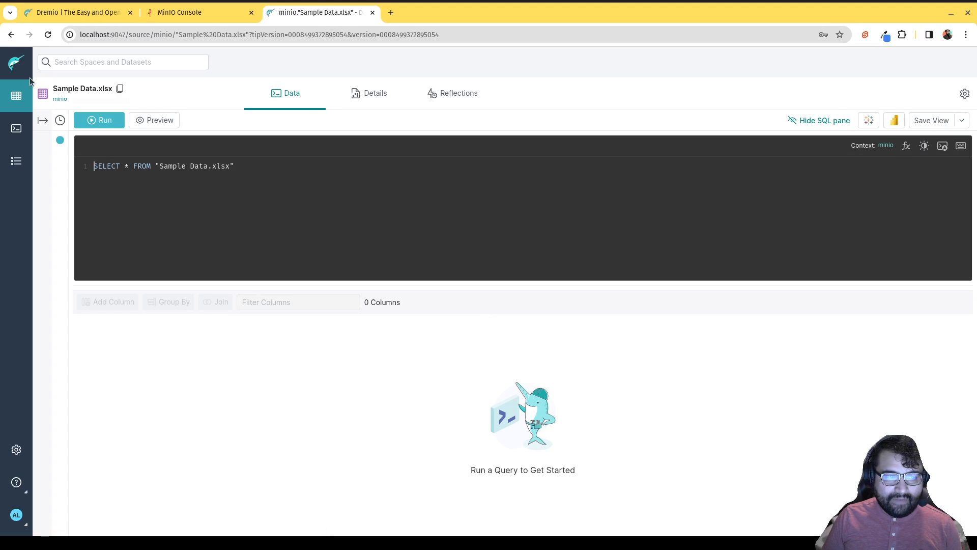
Run SELECT * FROM minio."Sample Data.xlsx" from the minio source, returning one row.
left_click(15, 100)
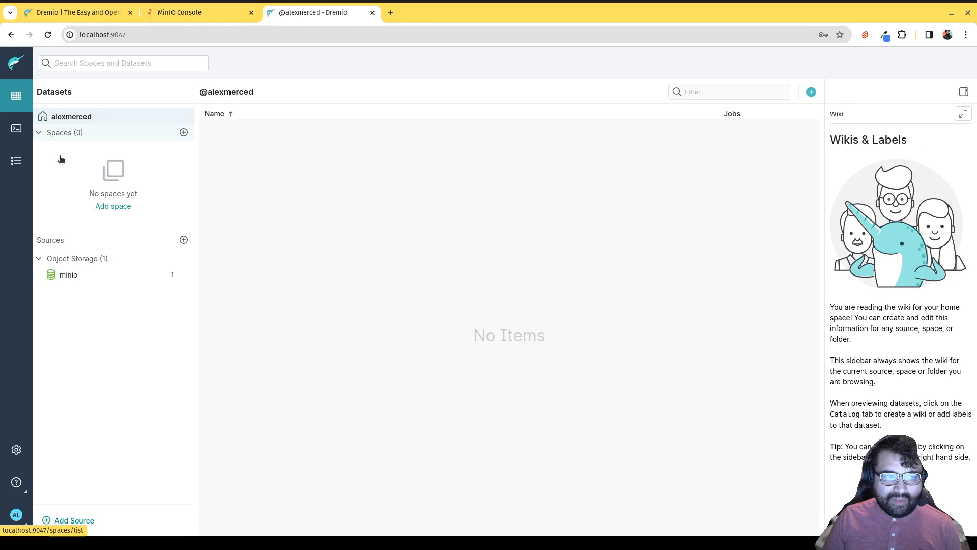
left_click(88, 278)
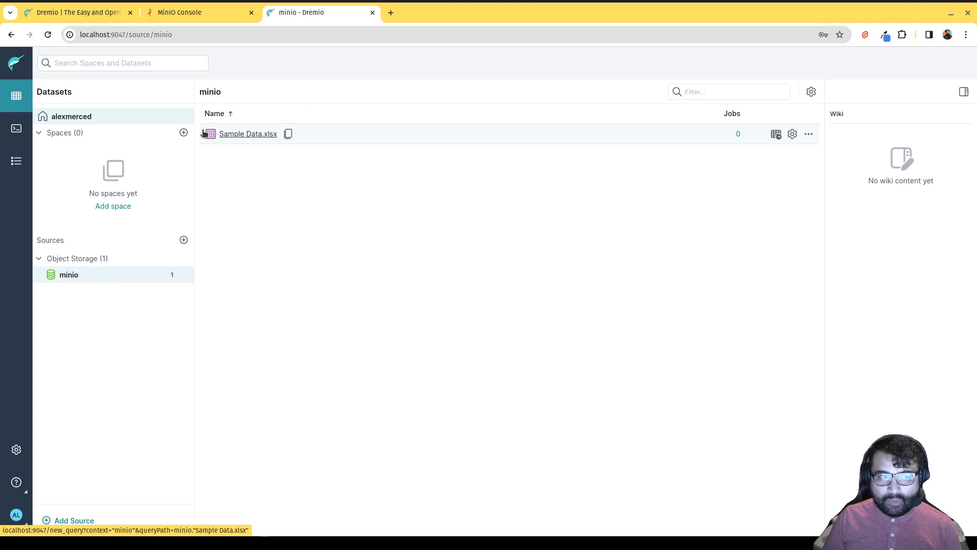
left_click(235, 135)
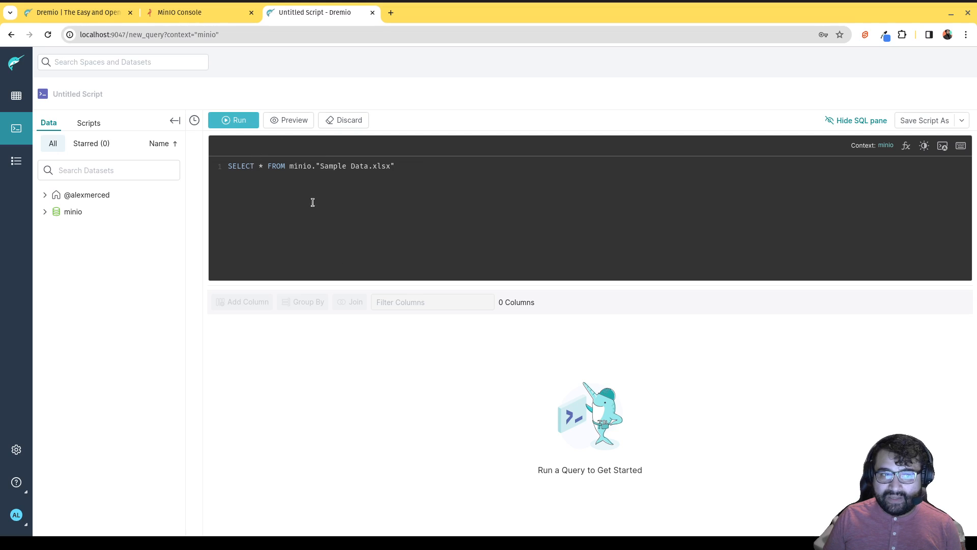
left_click(236, 123)
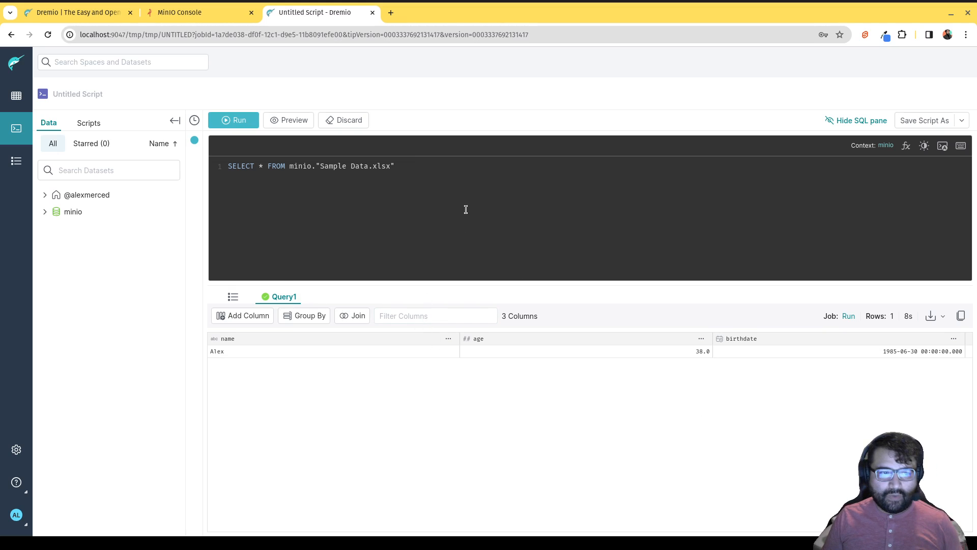
Replace the query with CREATE TABLE minio.example1 AS SELECT * plus the dragged-in Sample Data.xlsx path.
left_click_drag(453, 171, 342, 158)
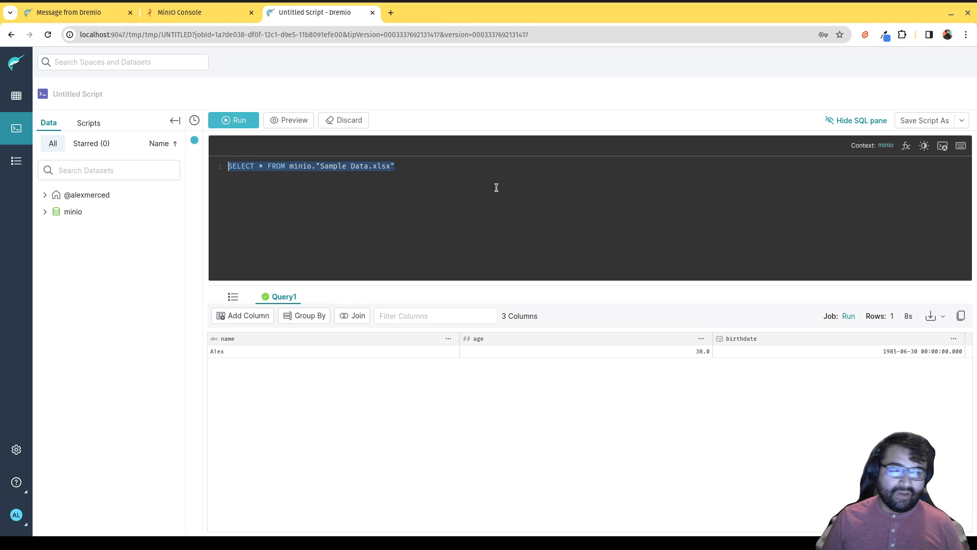
key("BackSpace")
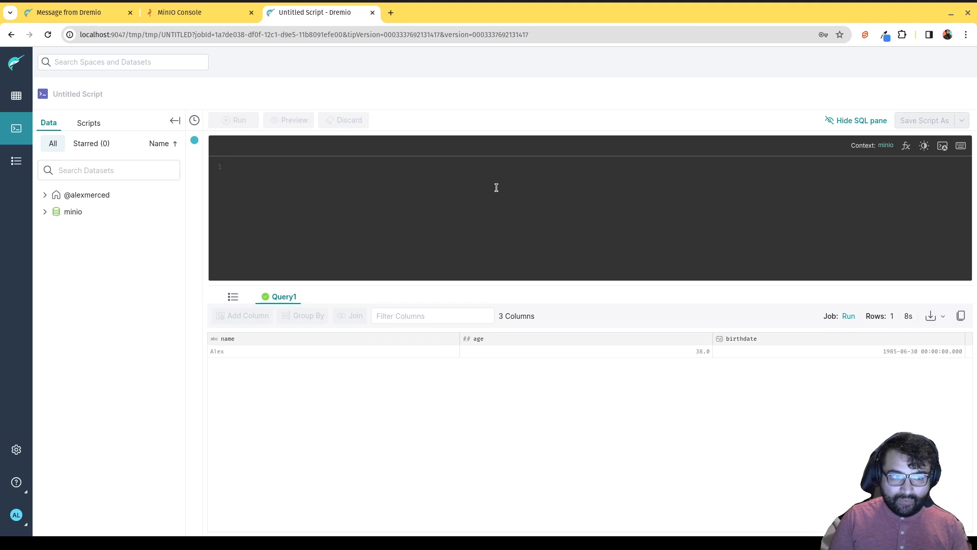
type("CREATE")
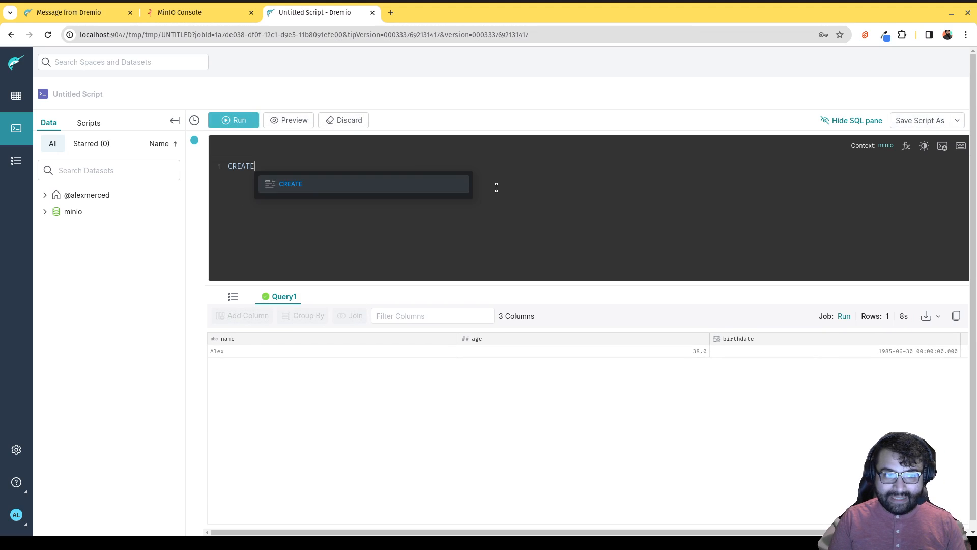
type(" TABLE")
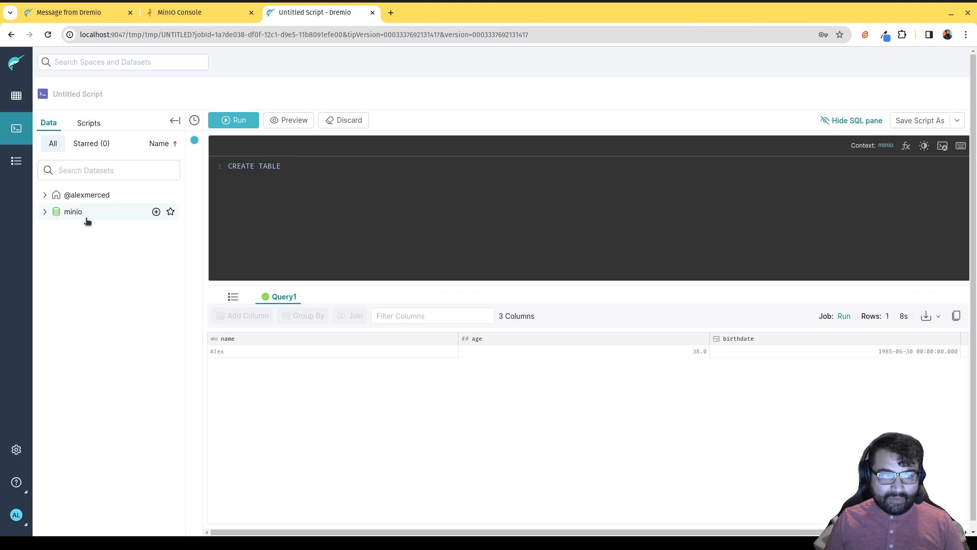
type(" min")
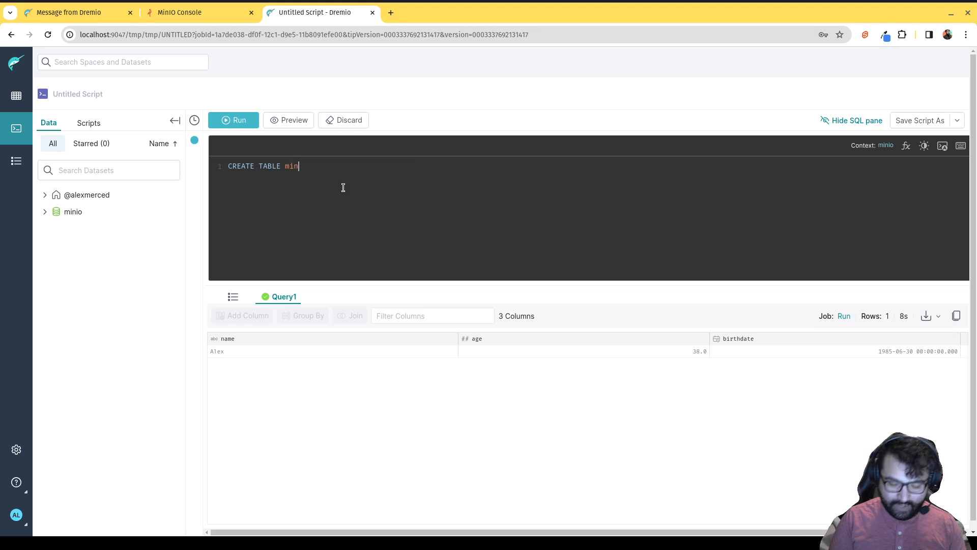
type("io.")
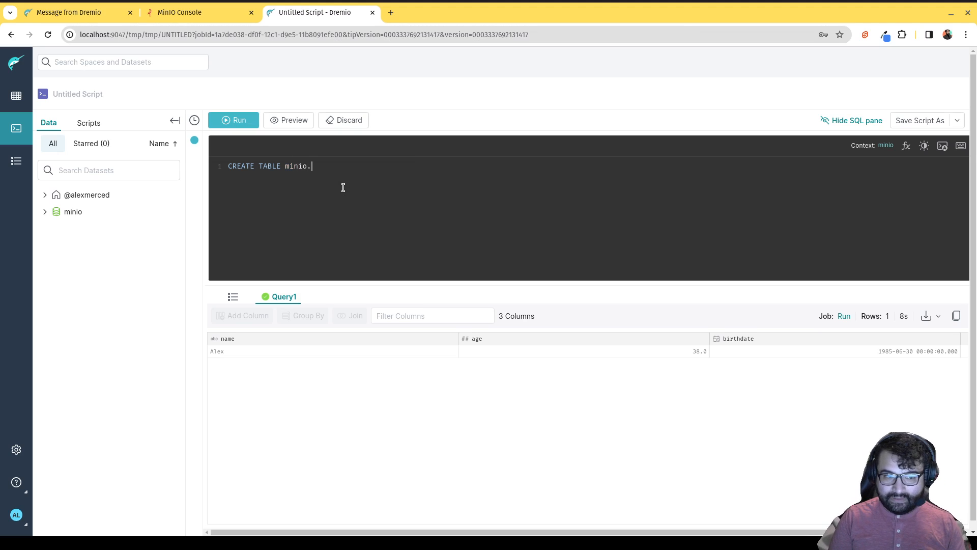
type("example1")
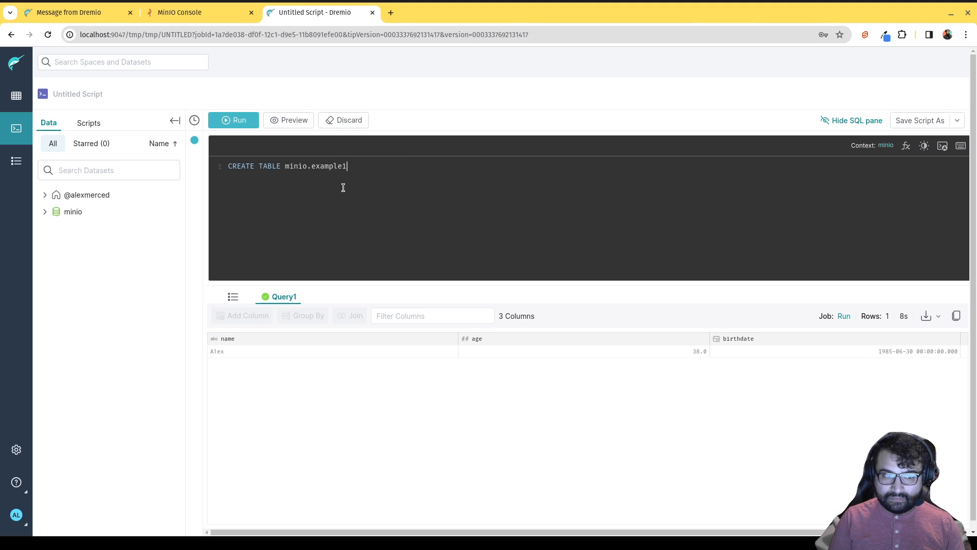
type(" SELEC")
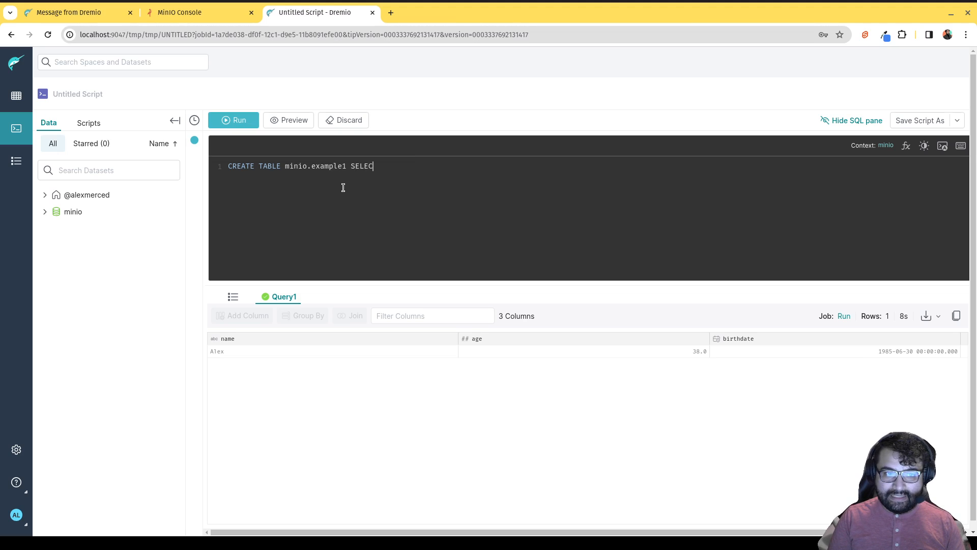
type("T * ")
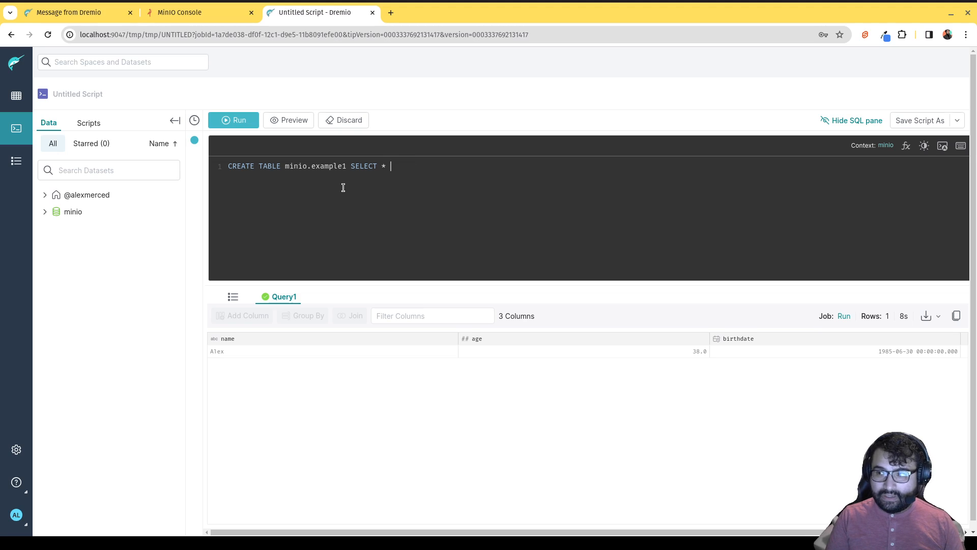
type("AS")
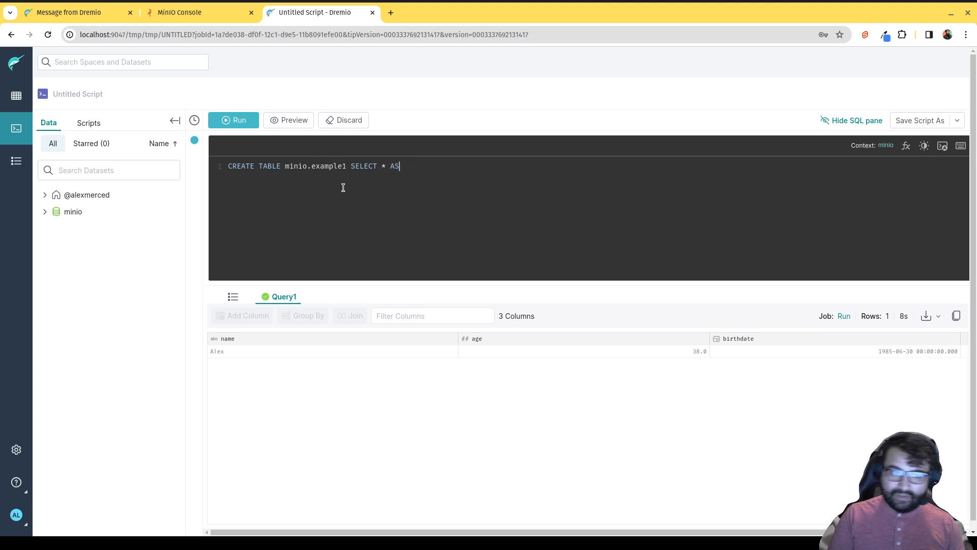
key("BackSpace")
key("BackSpace")
key("BackSpace")
key("Left")
key("Left")
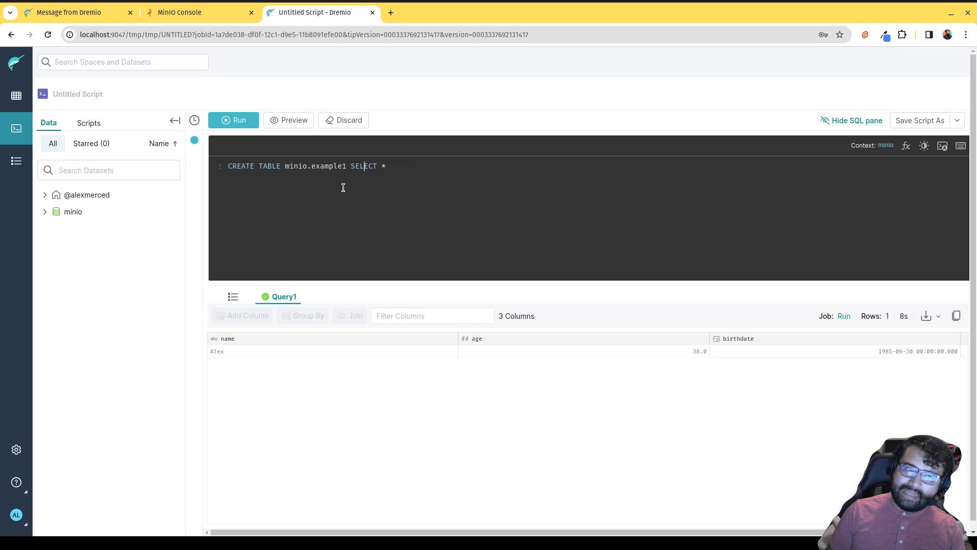
key("Left")
key("Left")
key("Left")
type("AS")
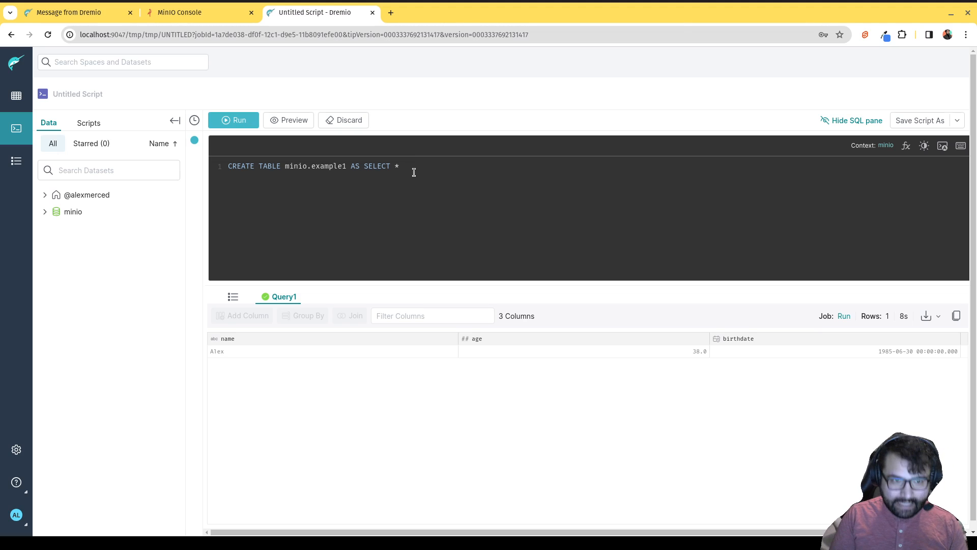
left_click(45, 212)
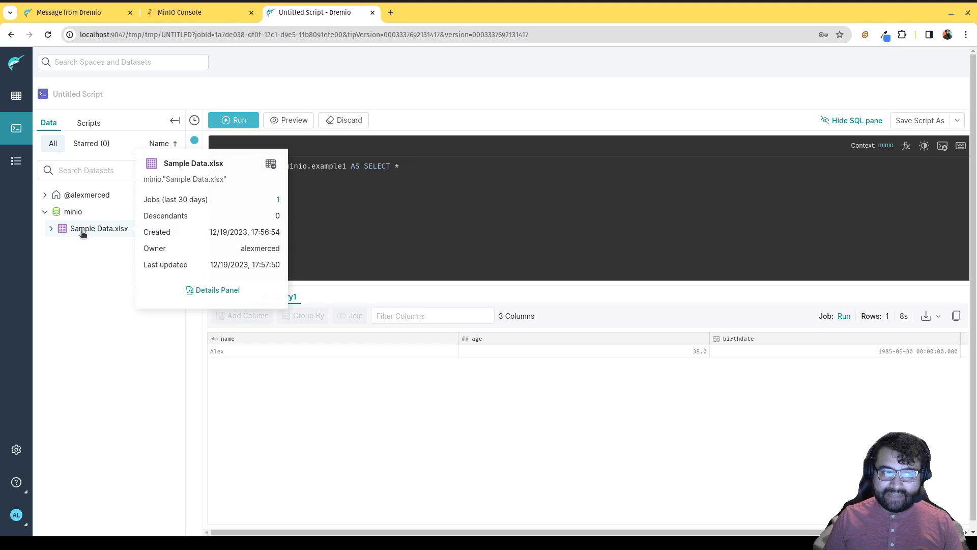
left_click_drag(81, 233, 430, 187)
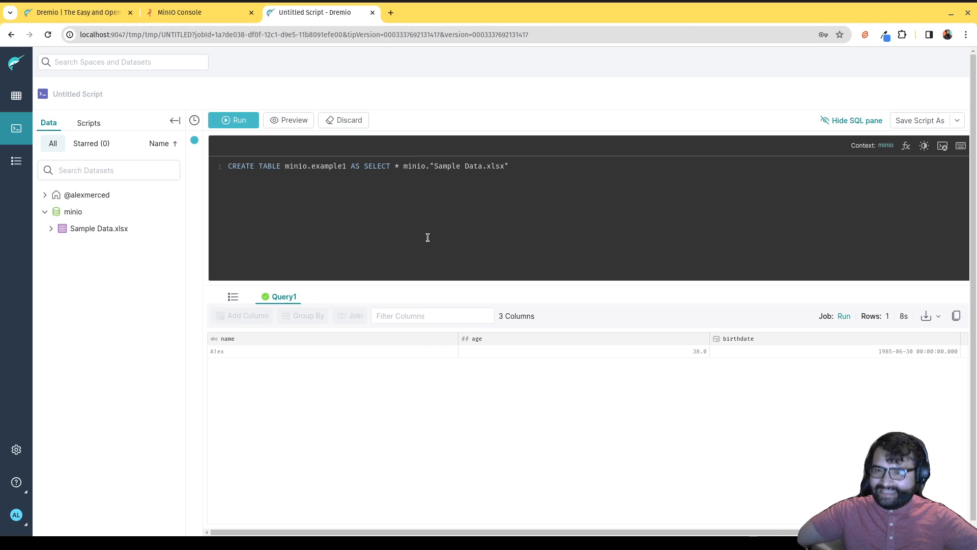
Run the CREATE TABLE minio.example1 statement and step through line 1 to locate the syntax error.
left_click(925, 146)
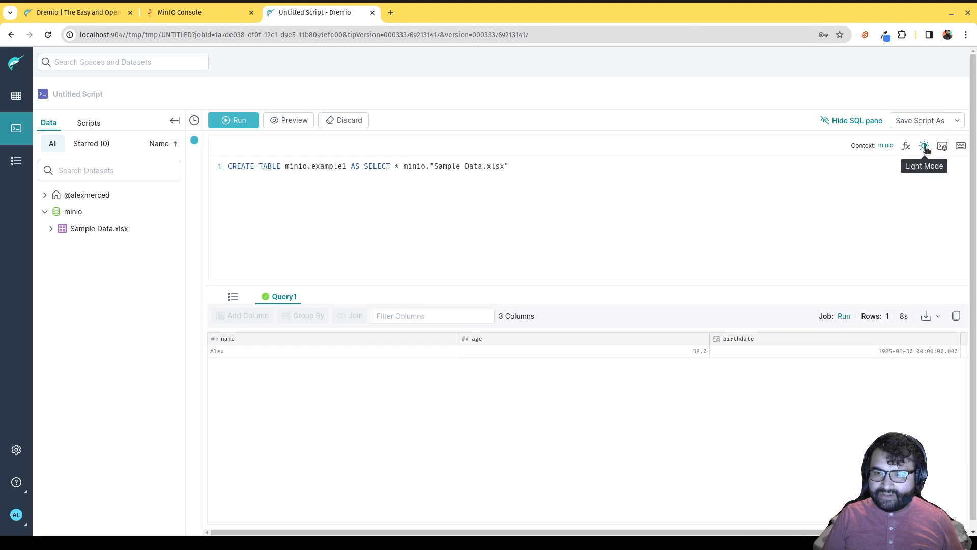
left_click(925, 146)
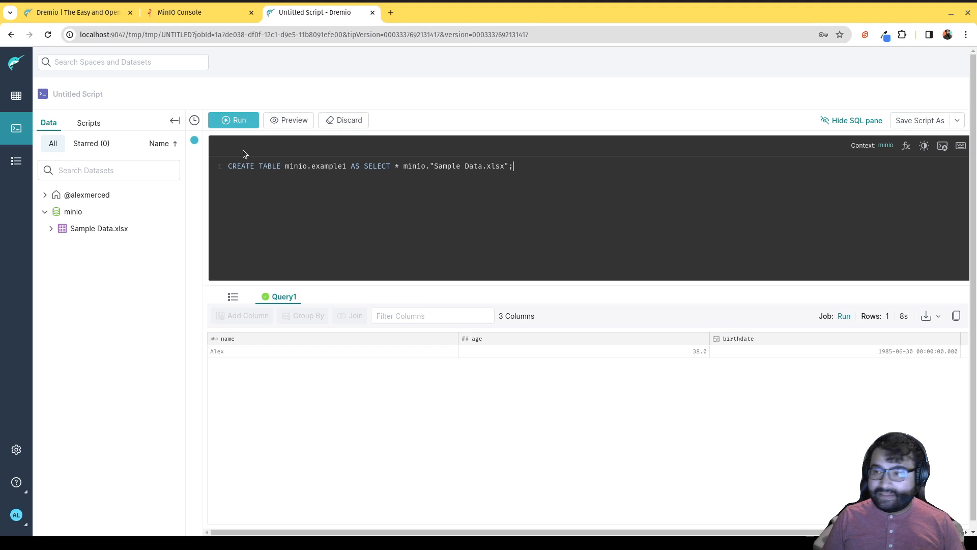
left_click(235, 122)
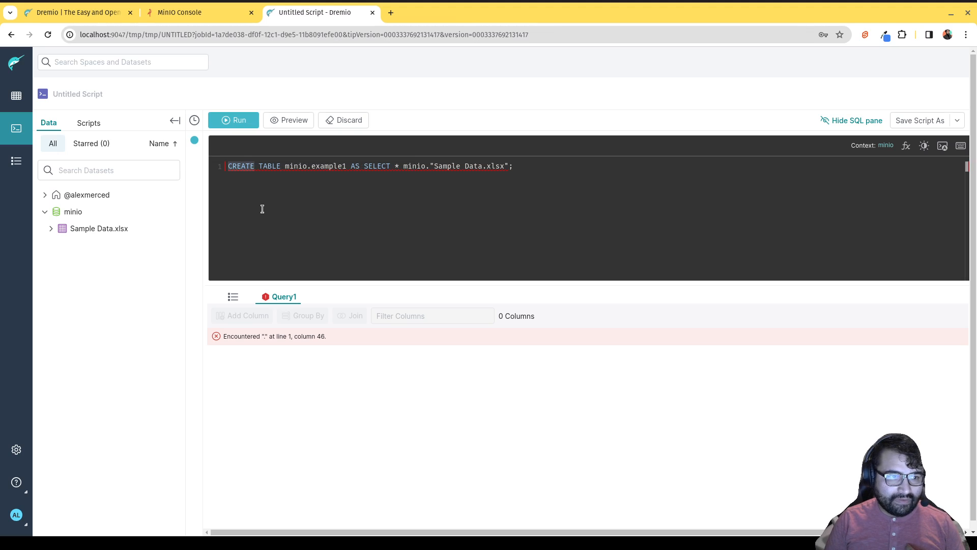
key("Right")
key("Right")
key("Right")
key("Right")
key("Right")
key("Right")
key("Right")
key("Right")
key("Right")
key("Right")
key("Right")
key("Right")
key("Right")
key("Right")
key("Right")
key("Right")
key("Right")
key("Right")
key("Right")
key("Right")
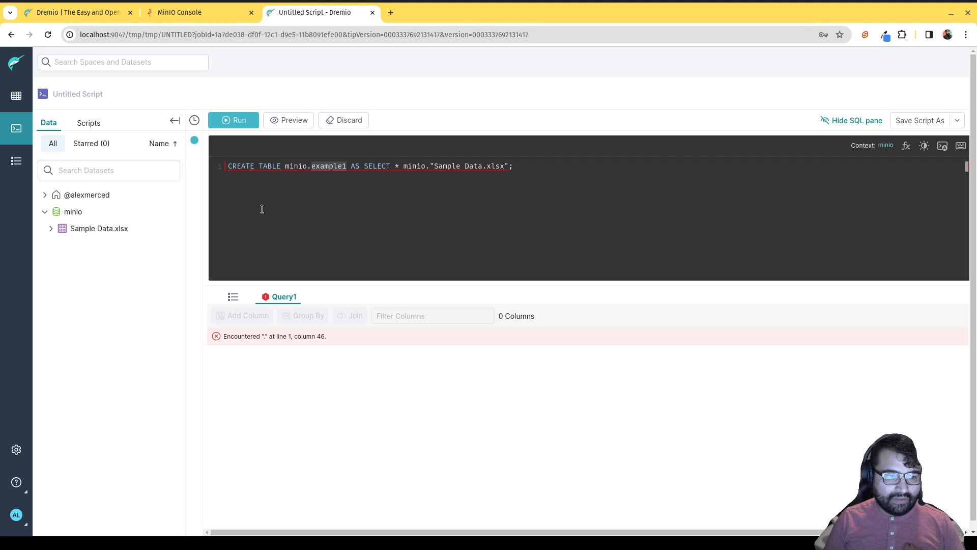
key("Right")
key("Right")
key("Right")
key("Right")
key("Right")
key("Right")
key("Right")
key("Right")
key("Right")
key("Right")
key("Right")
key("Right")
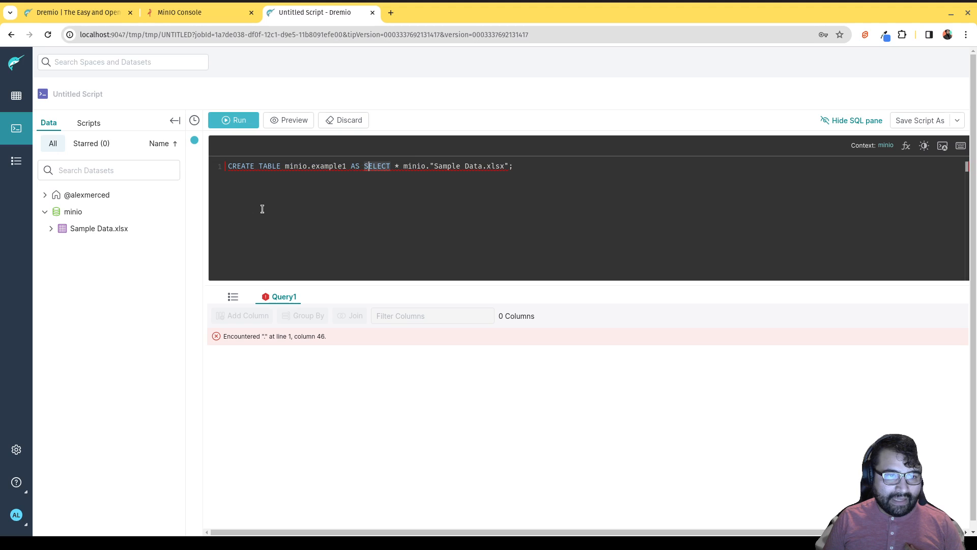
key("Right")
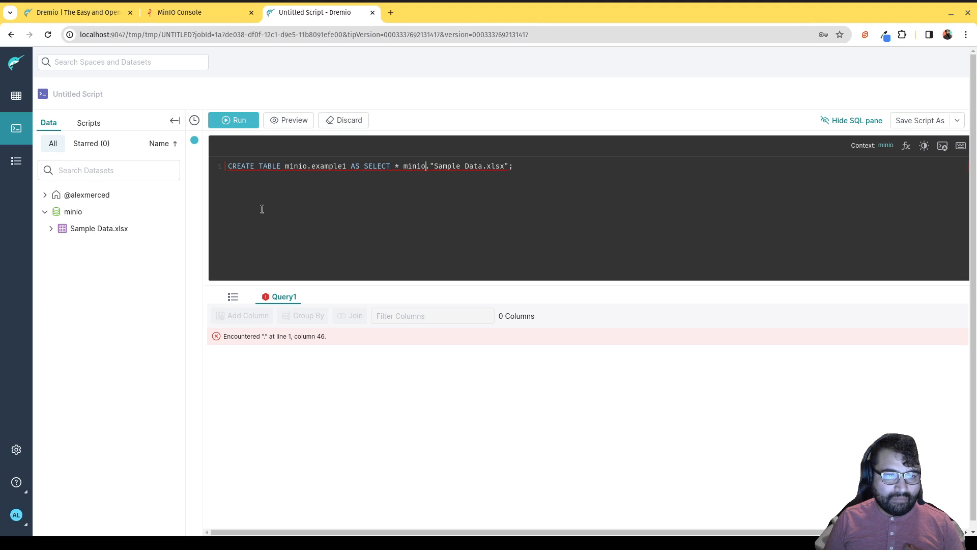
key("Right")
key("Right")
key("Right")
key("Right")
key("Right")
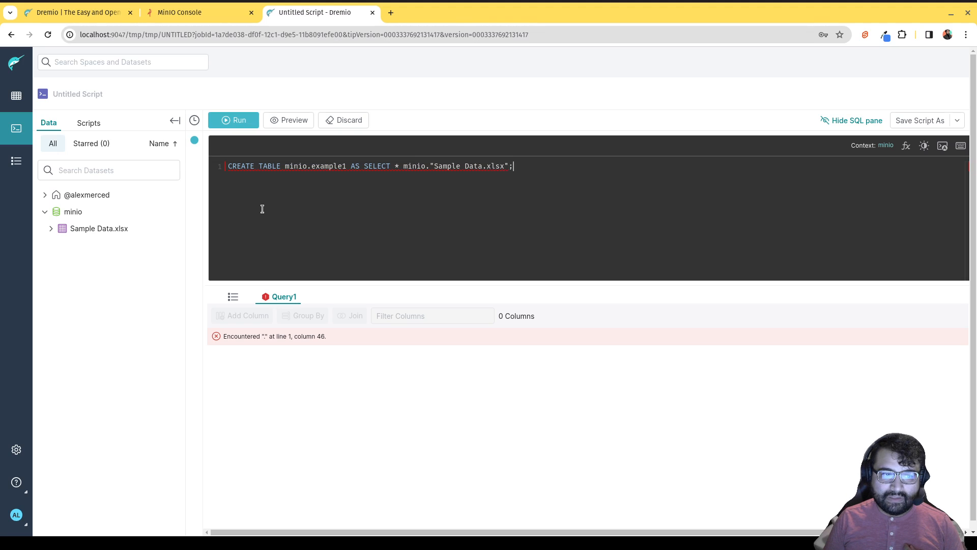
left_click(240, 176)
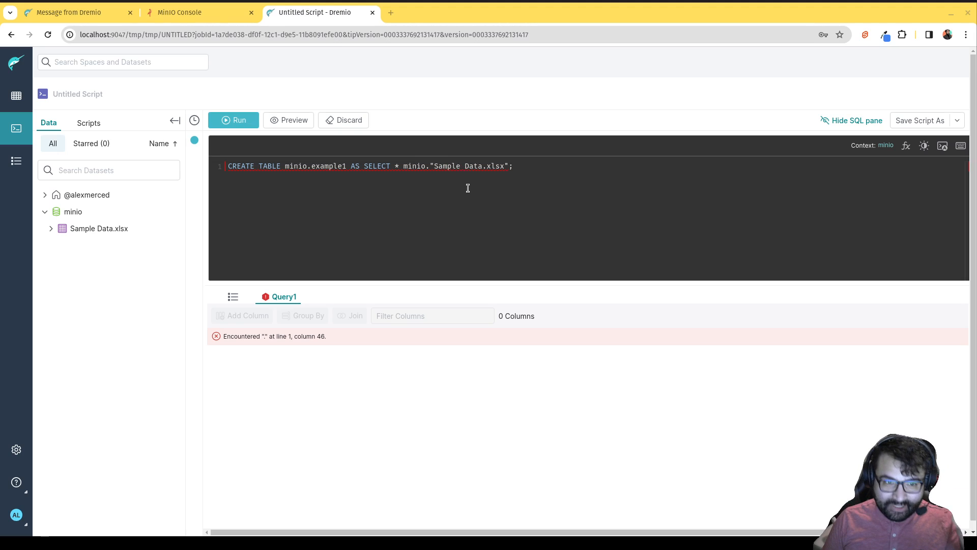
Insert the missing FROM before minio."Sample Data.xlsx" and rerun to create minio.example1.
left_click(404, 168)
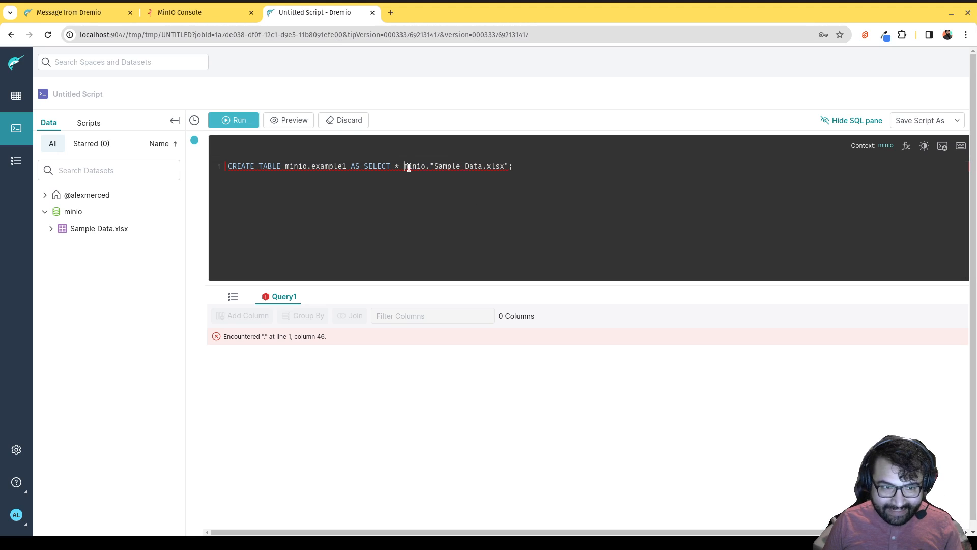
type("FROM")
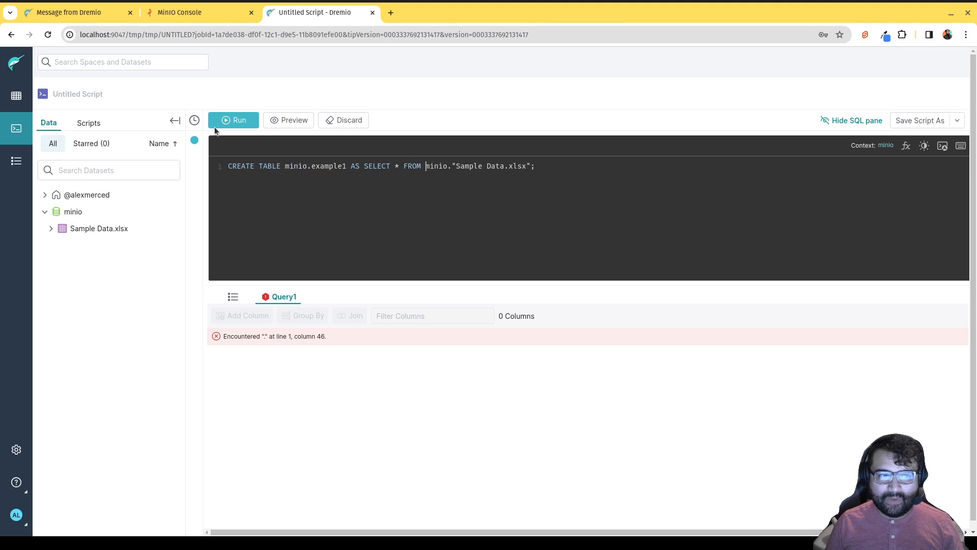
left_click(227, 121)
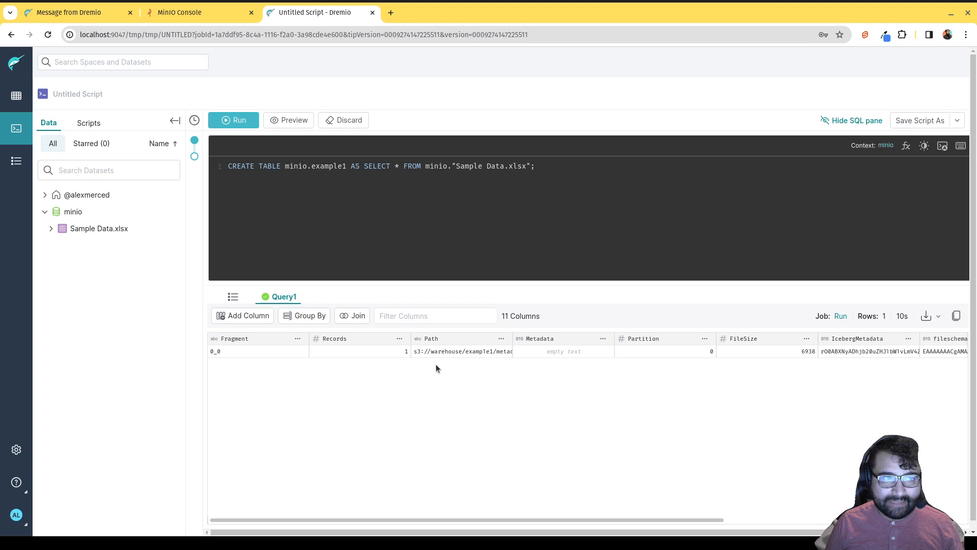
left_click(207, 9)
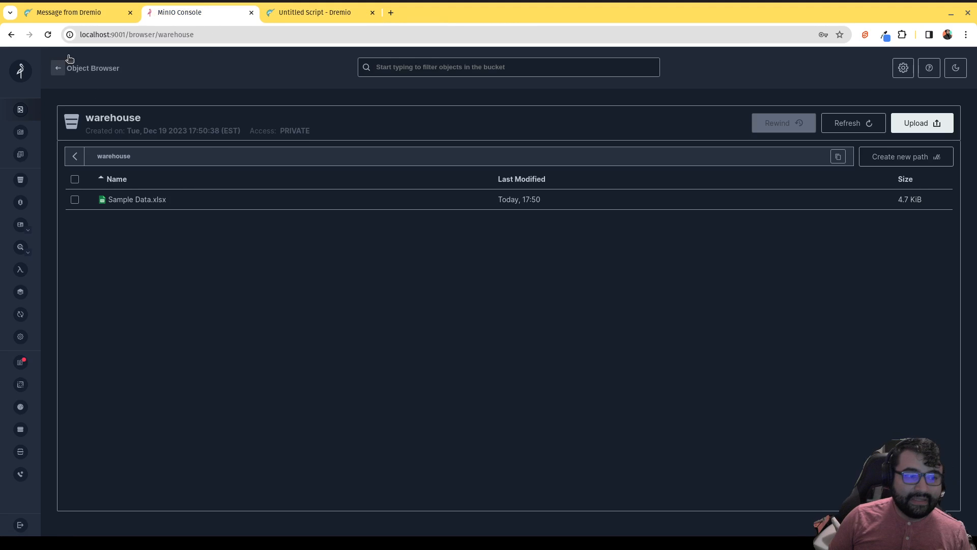
Reload the warehouse bucket and confirm example1's data folder holds 3_0_0.parquet, then return to Dremio.
left_click(52, 39)
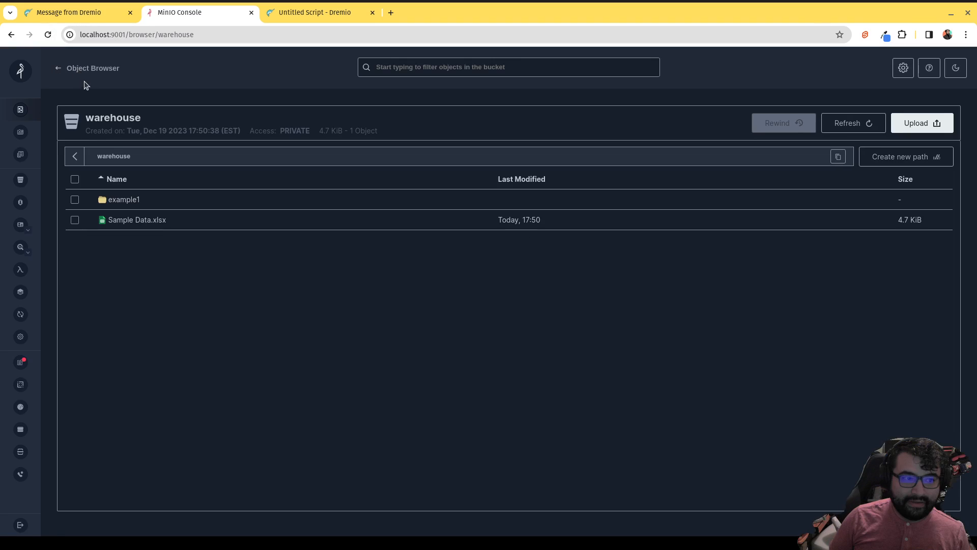
left_click(134, 203)
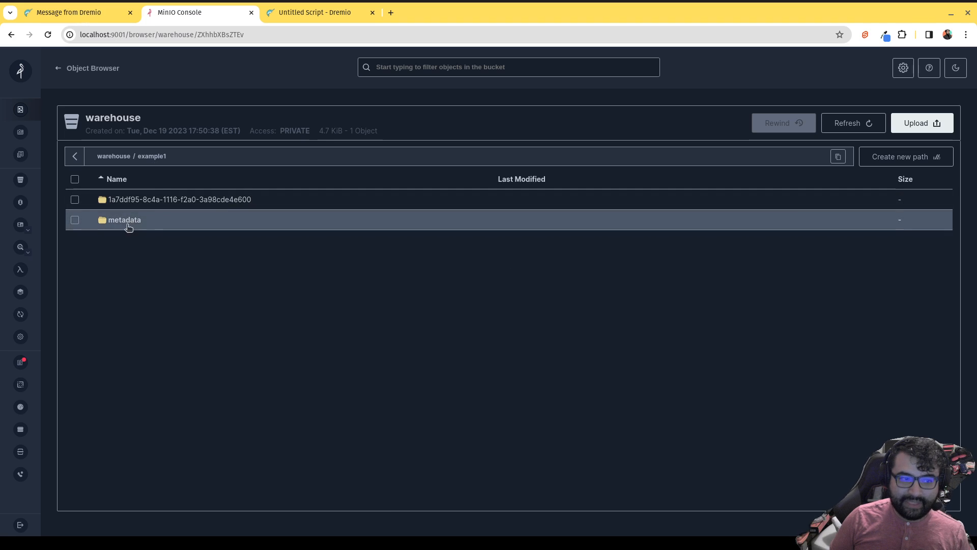
left_click(135, 200)
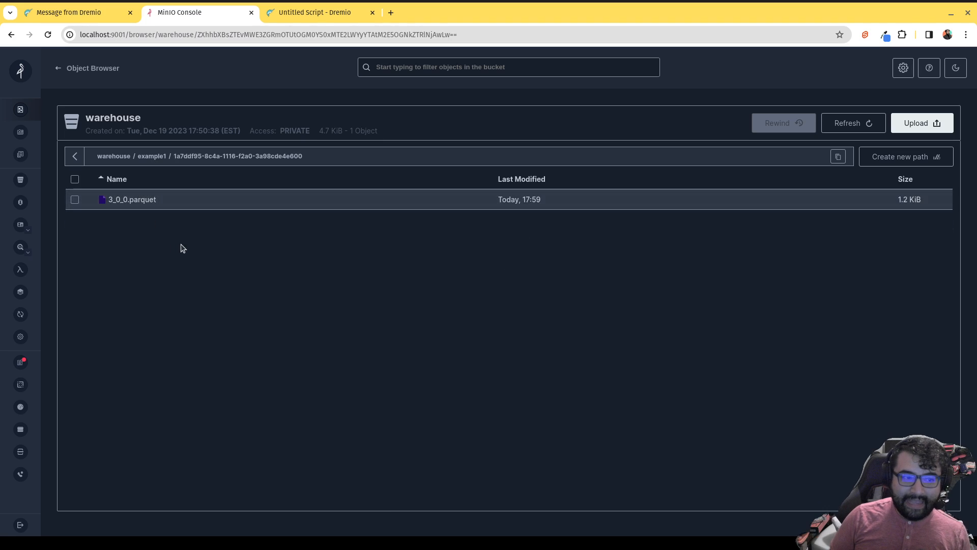
left_click(302, 13)
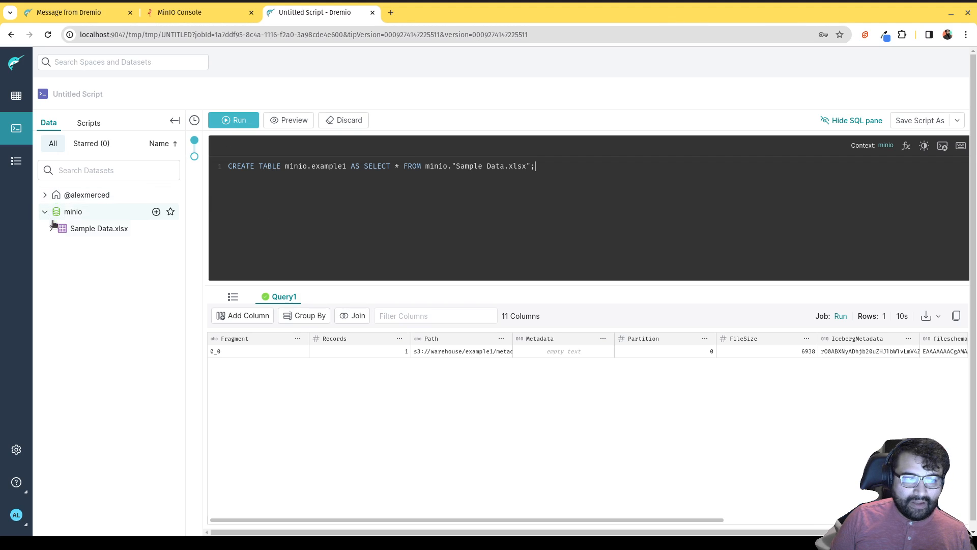
Leave the script unsaved and run SELECT * FROM minio.example1, showing one row of name, age, birthdate.
left_click(16, 96)
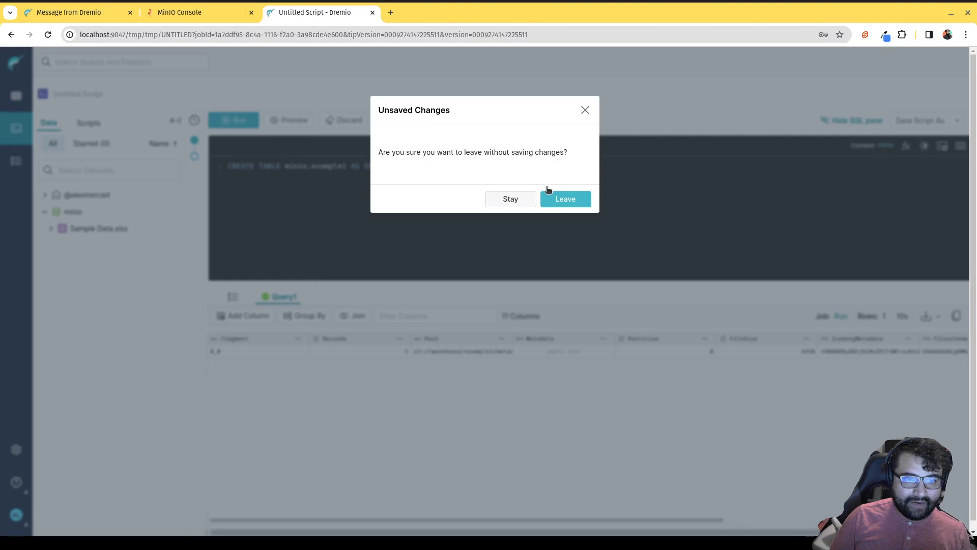
left_click(554, 197)
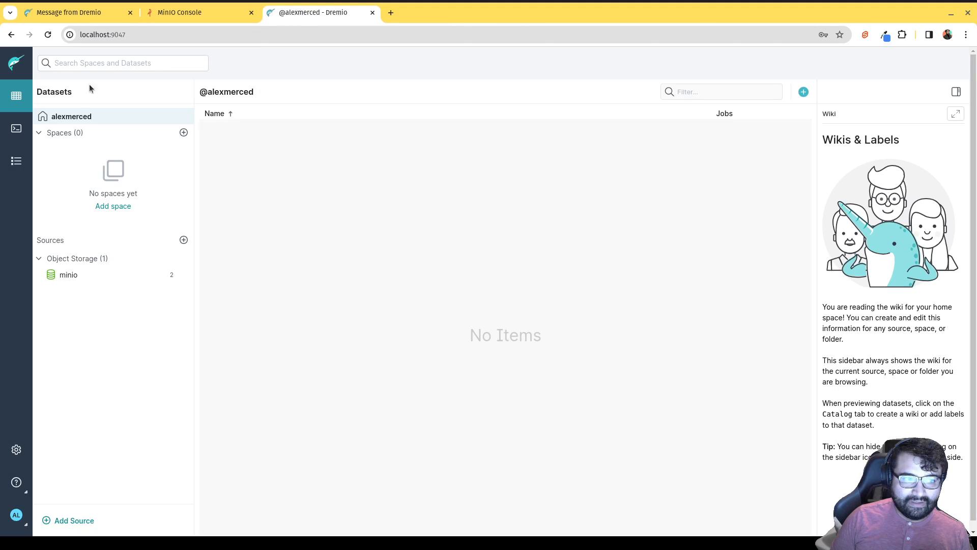
left_click(75, 280)
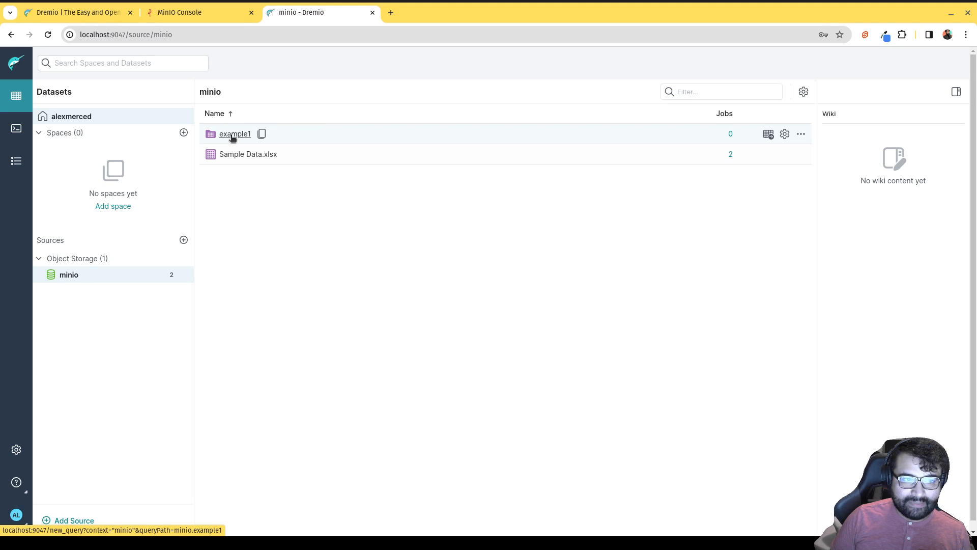
mouse_move(246, 157)
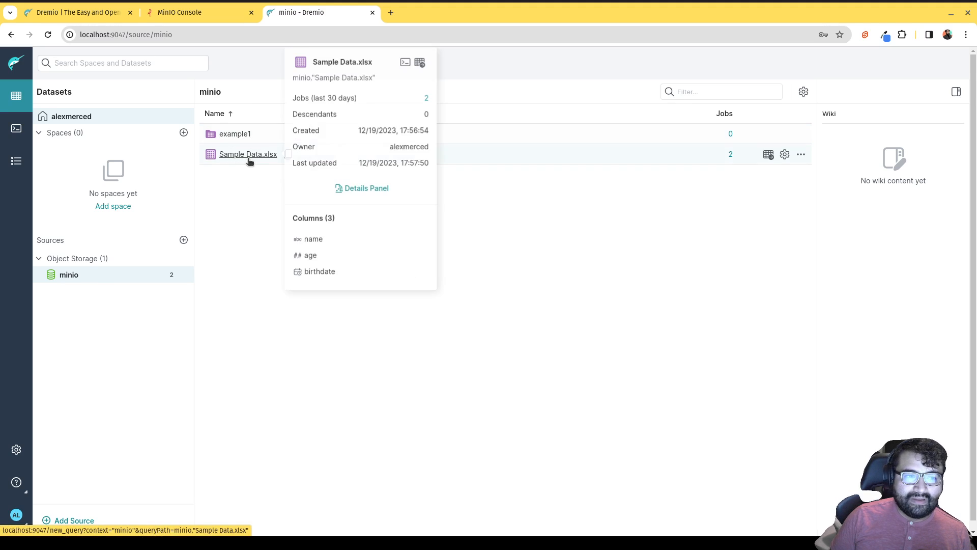
left_click(231, 139)
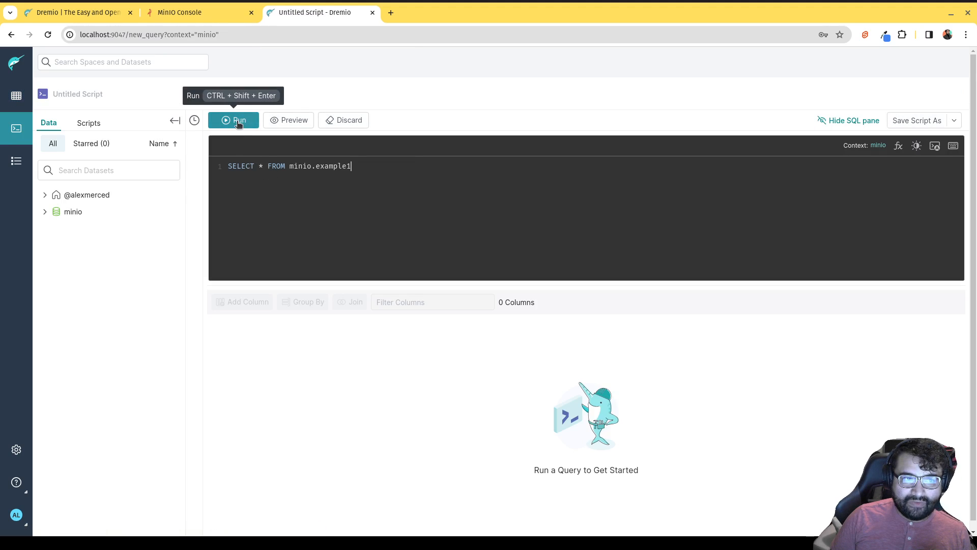
left_click(238, 122)
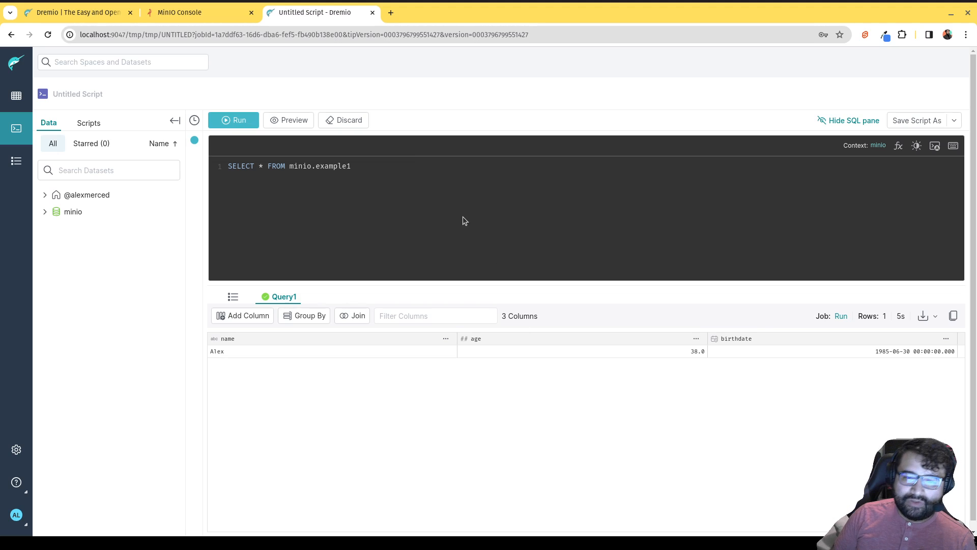
left_click(239, 121)
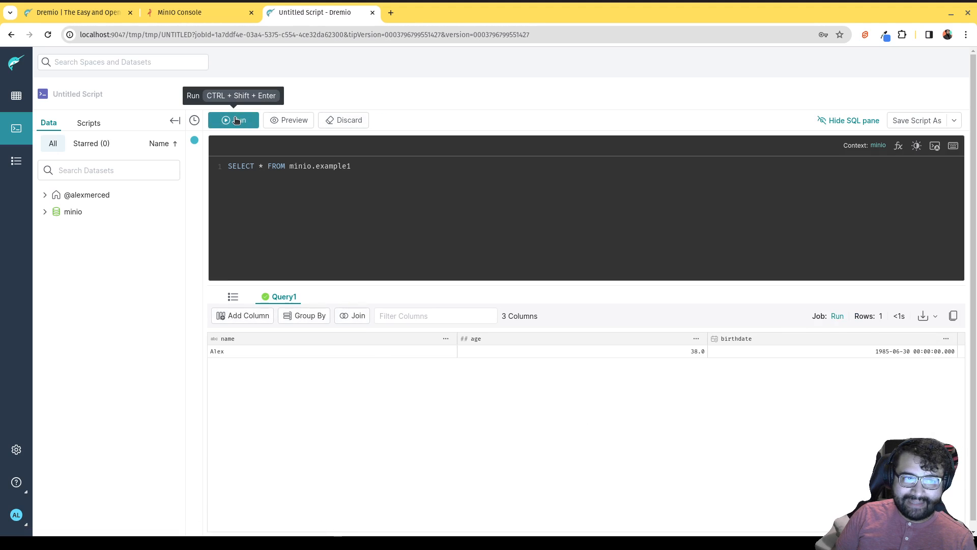
left_click(237, 120)
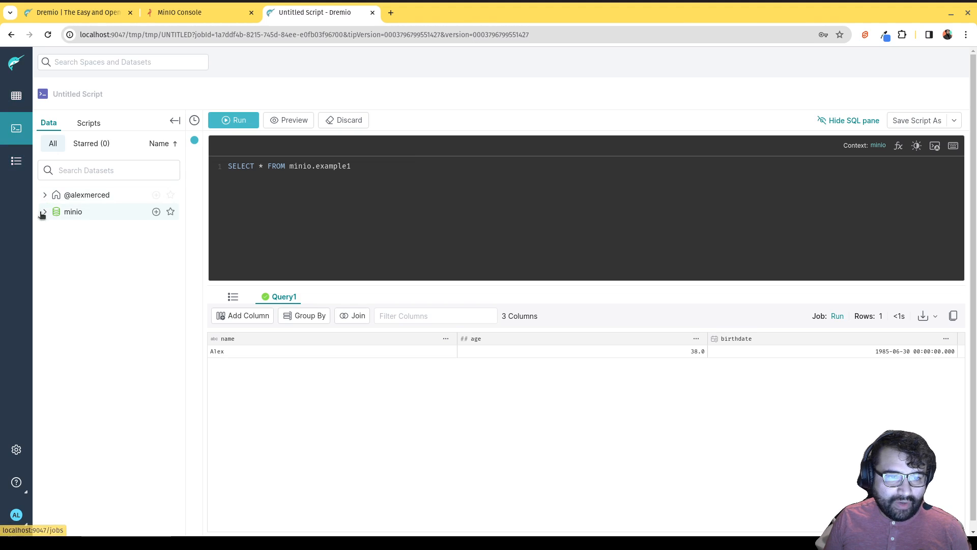
Start a blank script with CREATE TABLE minio.example2 (name VARCHAR);.
left_click(15, 139)
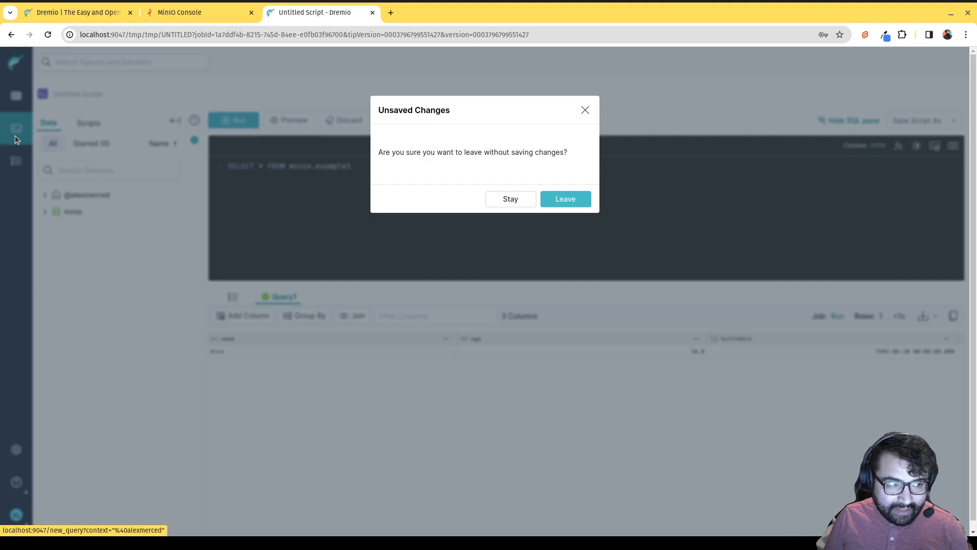
left_click(564, 199)
type("C")
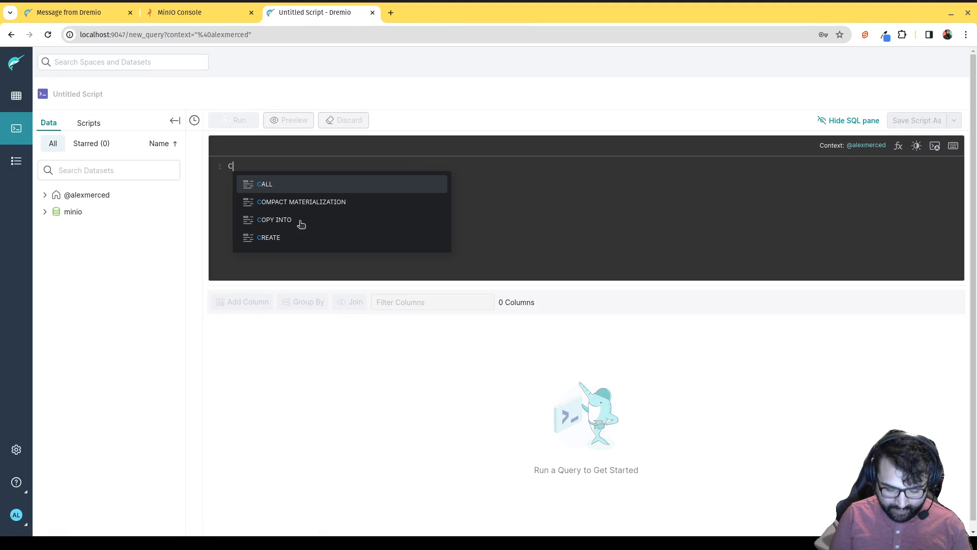
type("REATE TABLE")
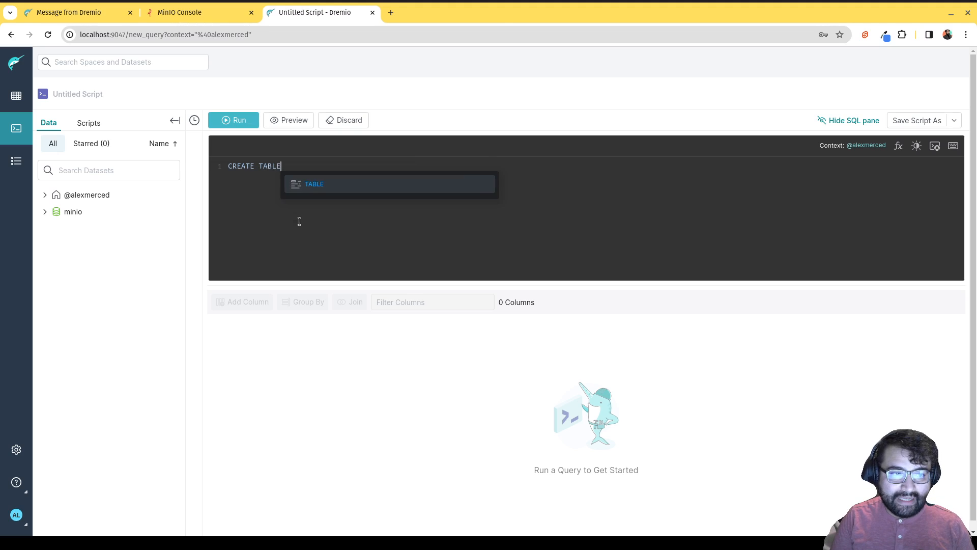
type(" minio.exa")
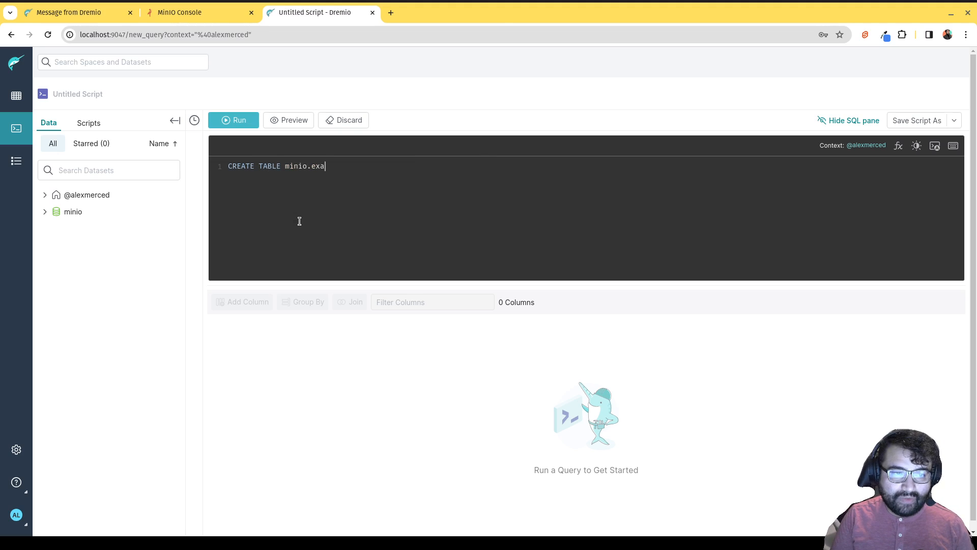
type("mple2 (")
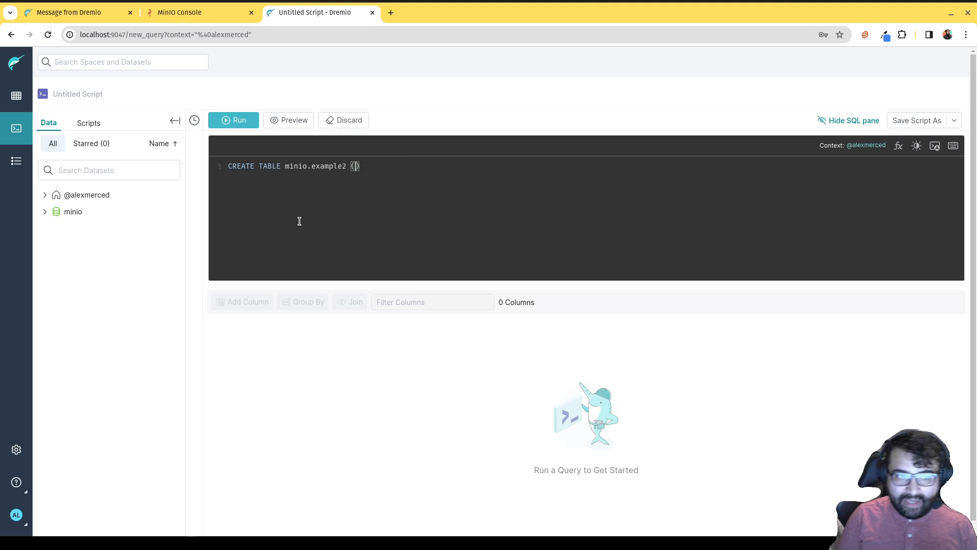
type("name VAR")
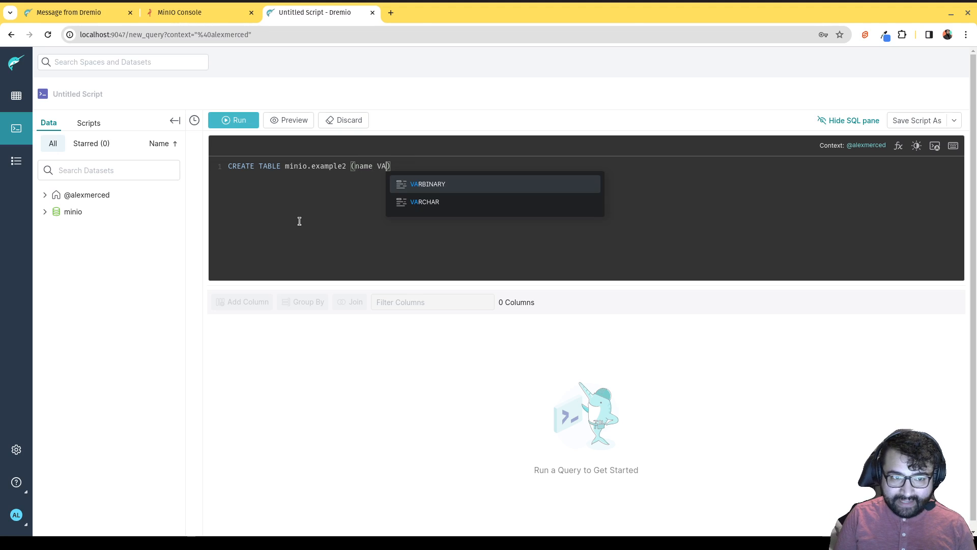
type("CHAR")
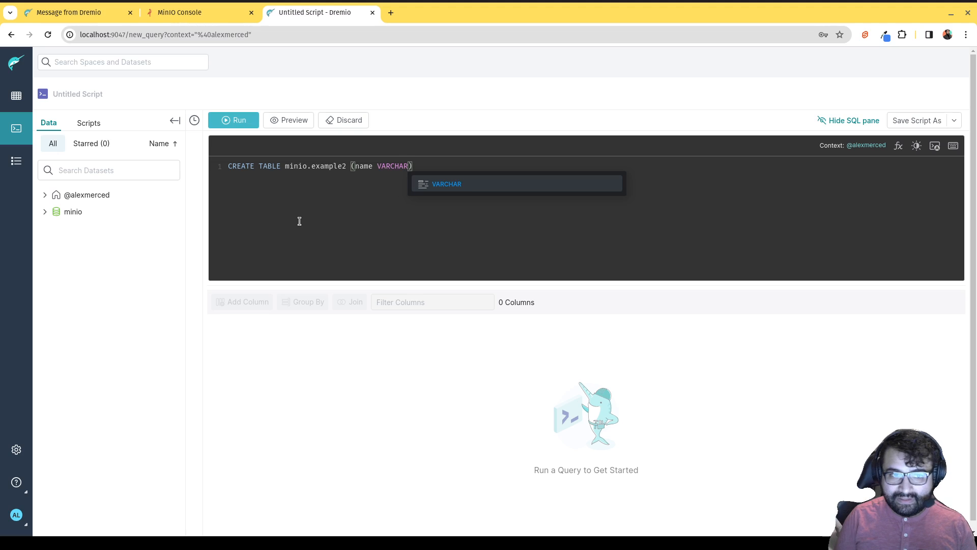
type(");")
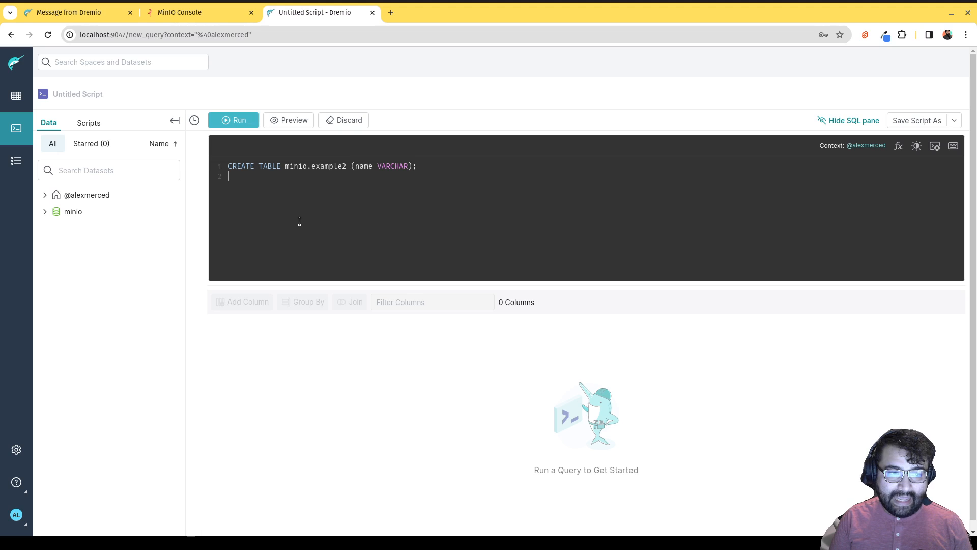
Add an INSERT INTO minio.example2 of one sample name and SELECT * FROM minio.example2;.
type("INSE")
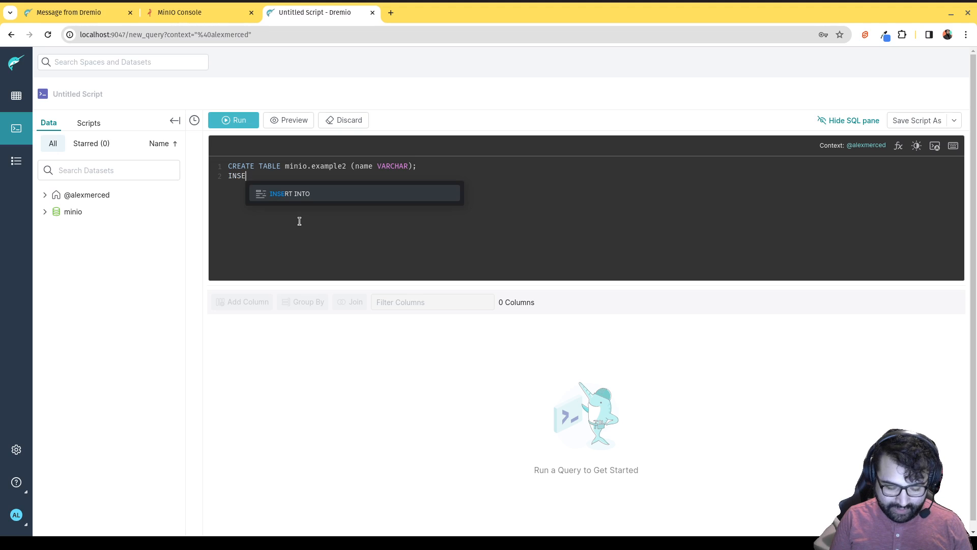
type("RT INTO M")
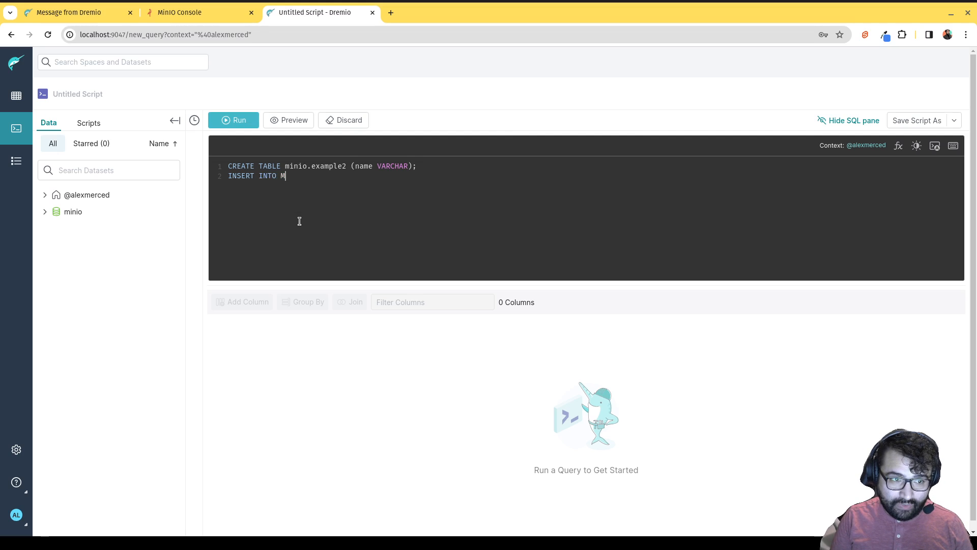
key("BackSpace")
type("m")
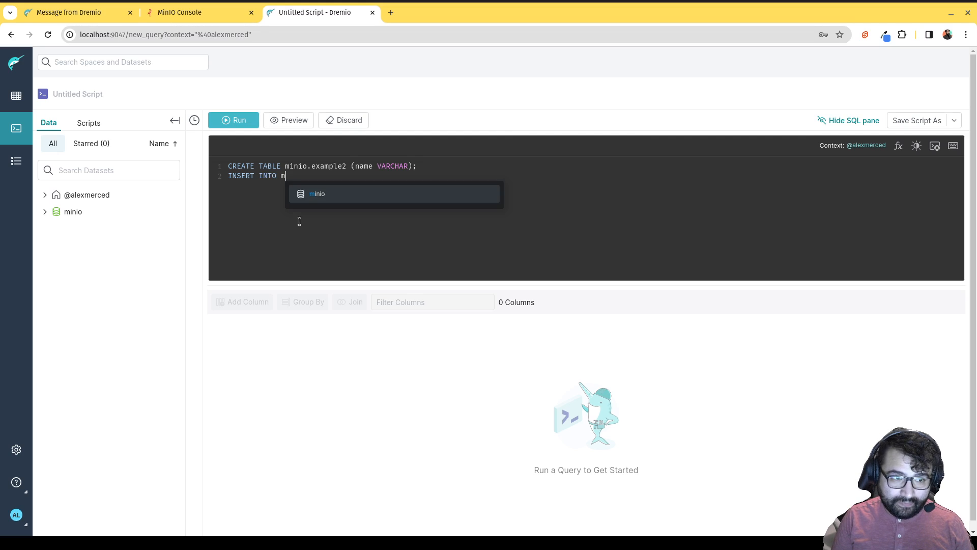
type("inio.example2")
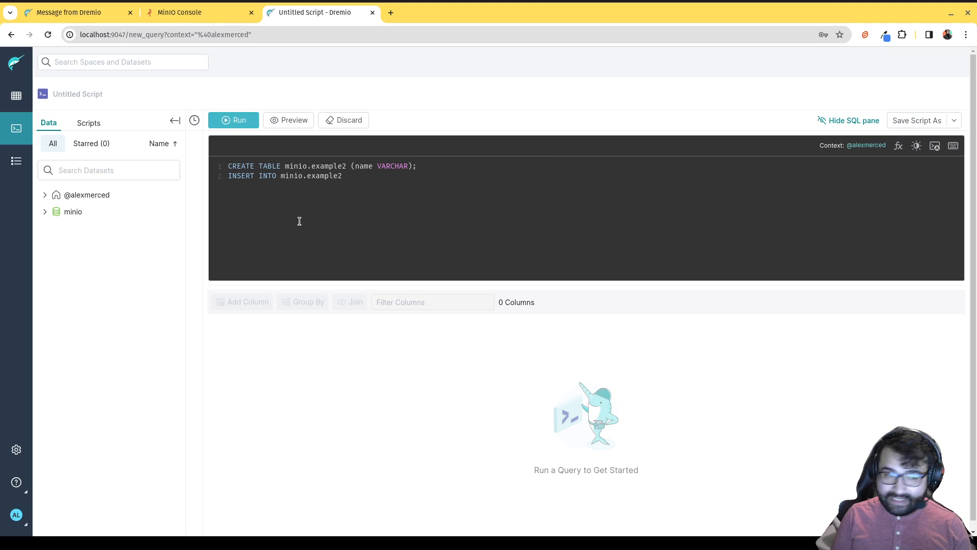
type(" VALUES (")
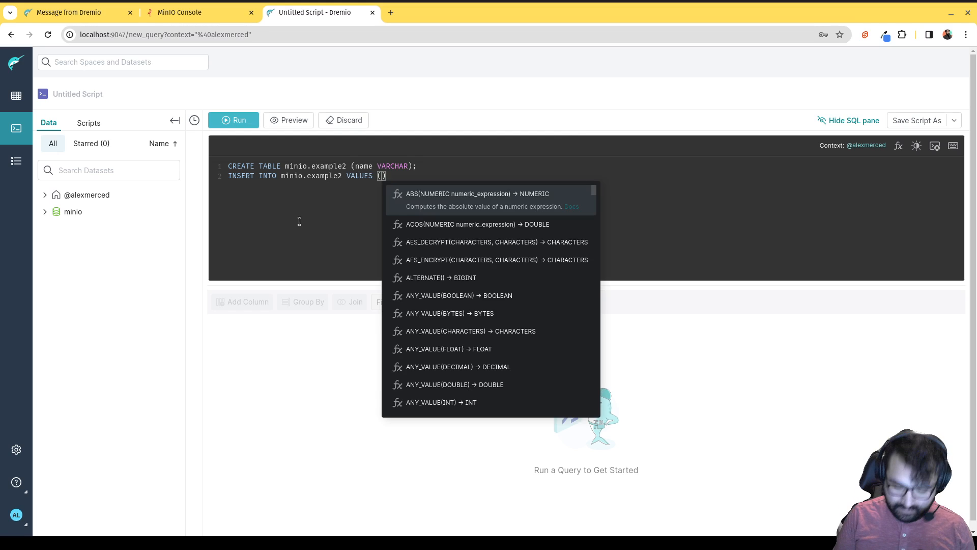
type("'Alex Merced')")
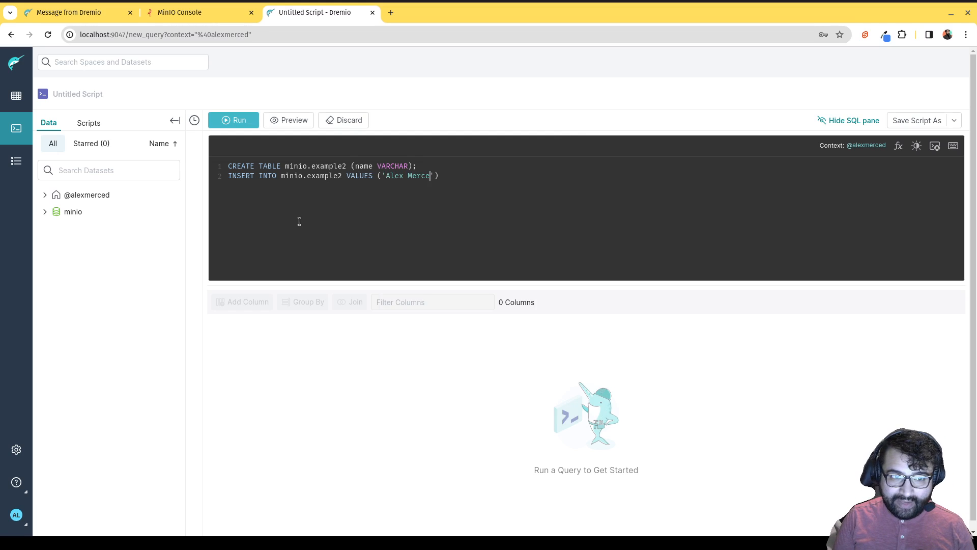
type("; ")
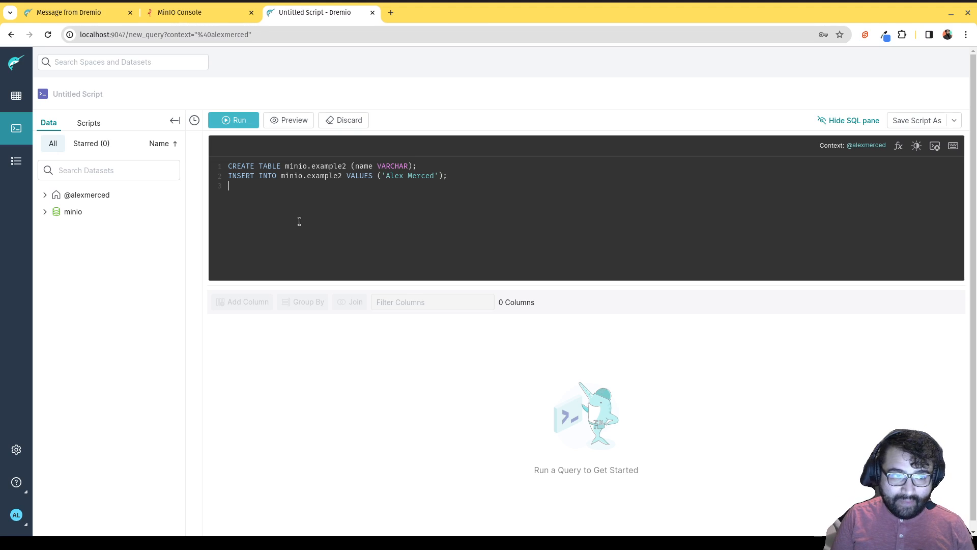
type("SELECT * minio.")
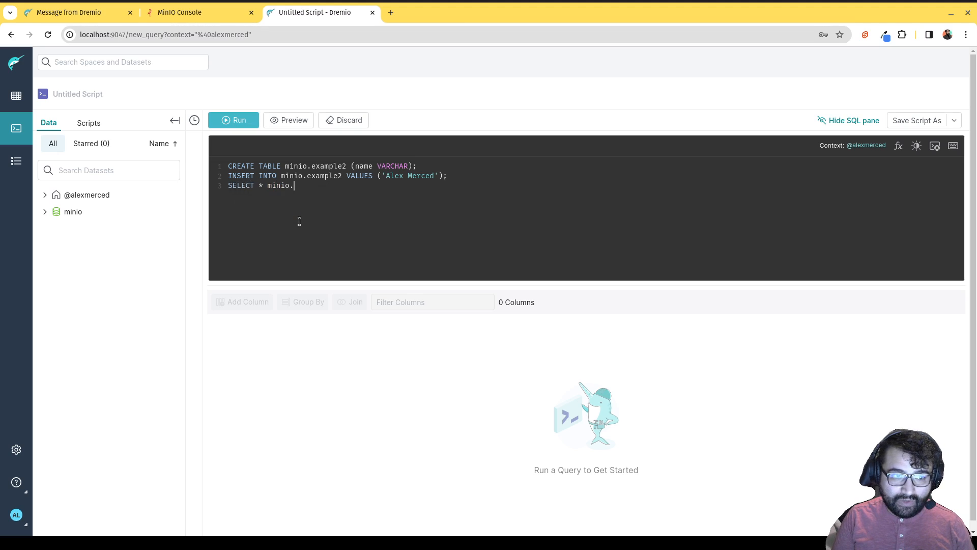
type("example2")
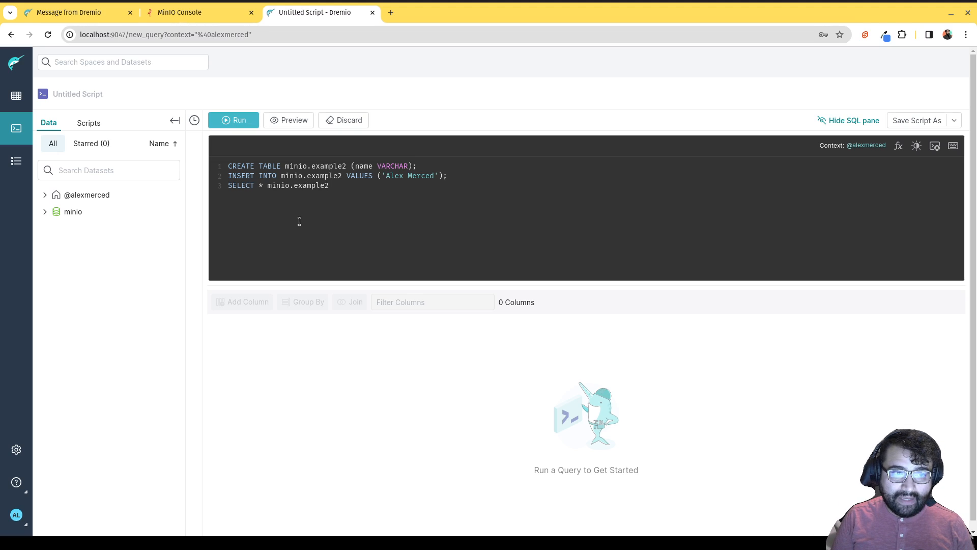
key("ctrl+Left")
key("ctrl+Left")
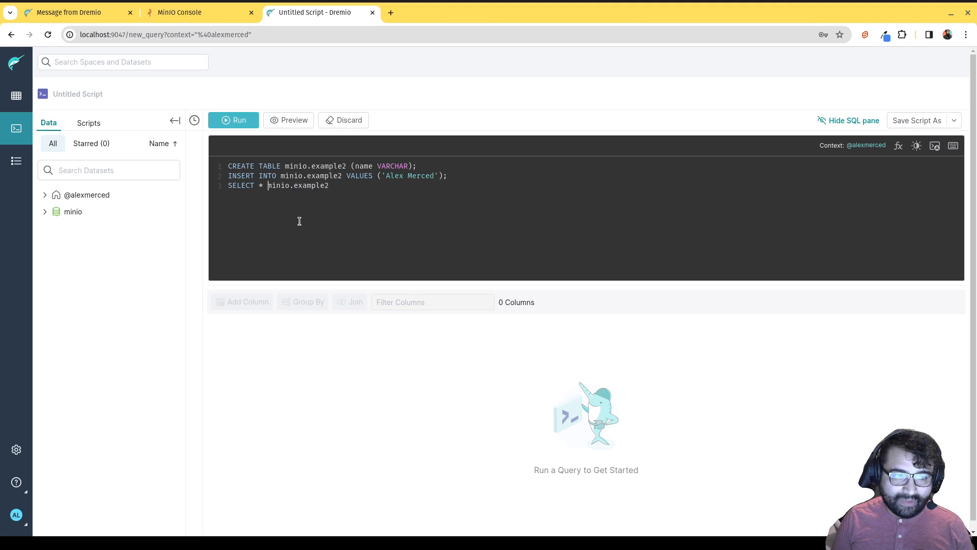
type("FROM")
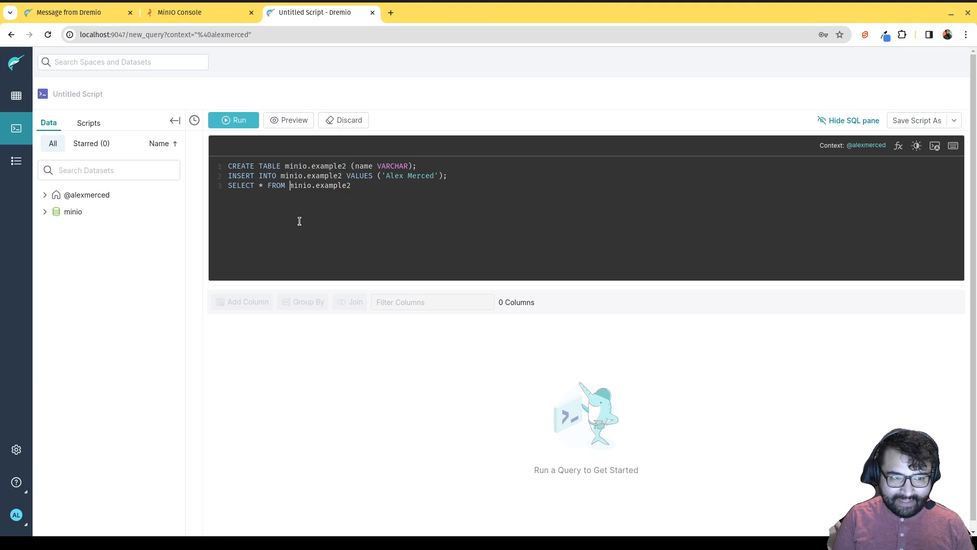
key("Right")
key("Right")
key("Right")
key("Right")
key("Right")
key("Right")
key("Right")
key("Right")
key("Right")
key("Right")
key("Right")
key("Right")
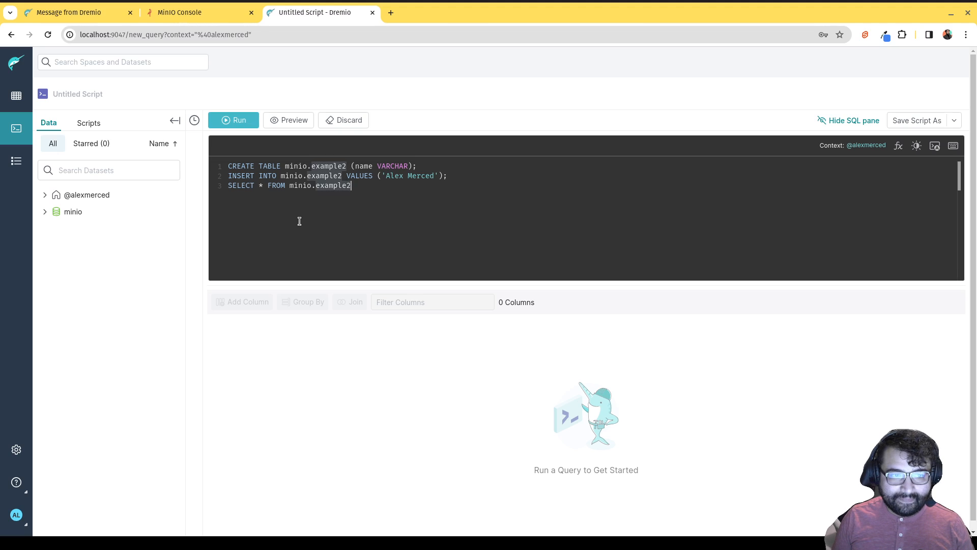
type(";")
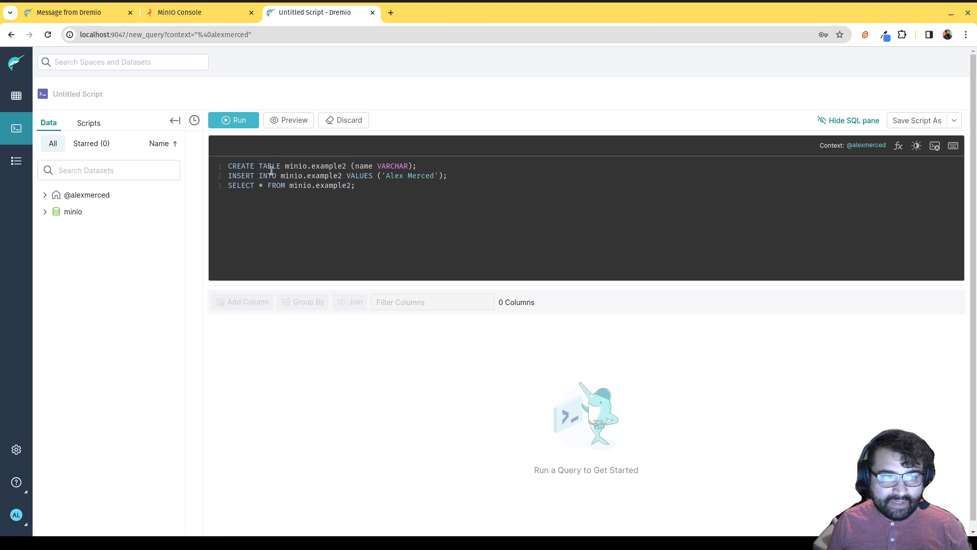
Run the three-statement script and review the Query1, Query2 and Query3 results for example2.
left_click(236, 122)
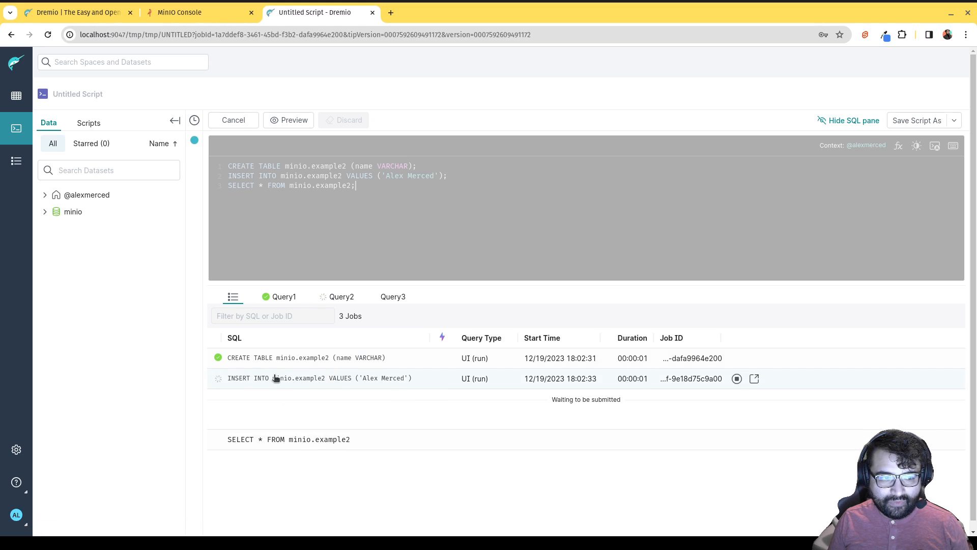
left_click(277, 299)
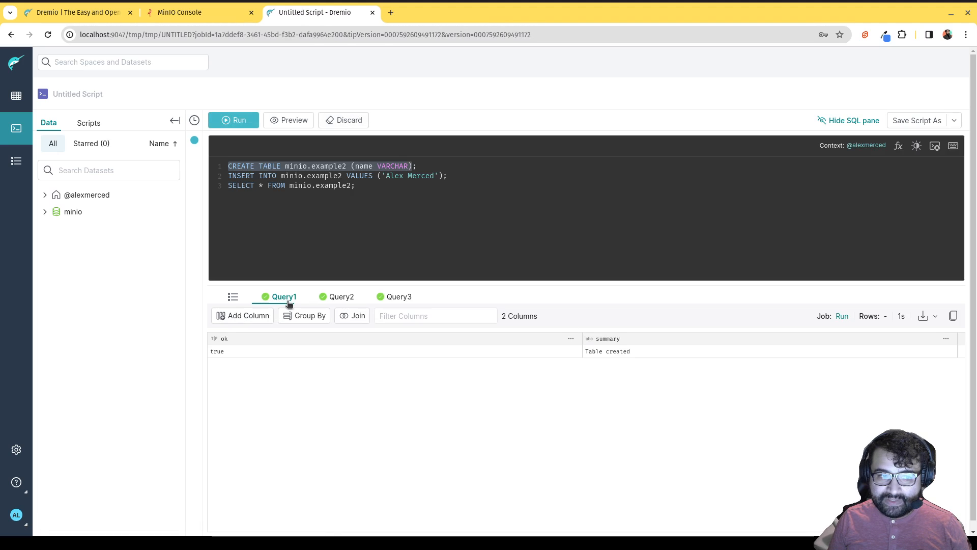
left_click(338, 300)
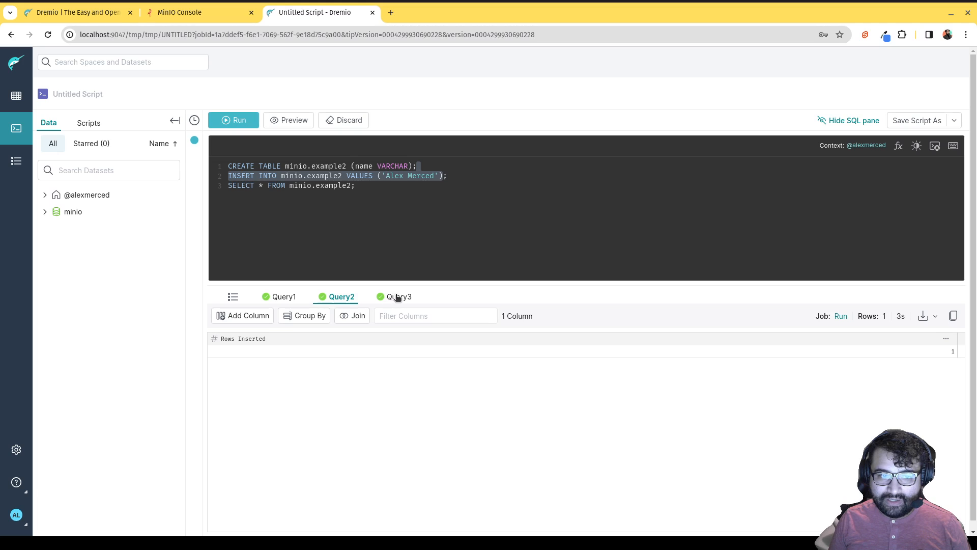
left_click(396, 300)
left_click(293, 303)
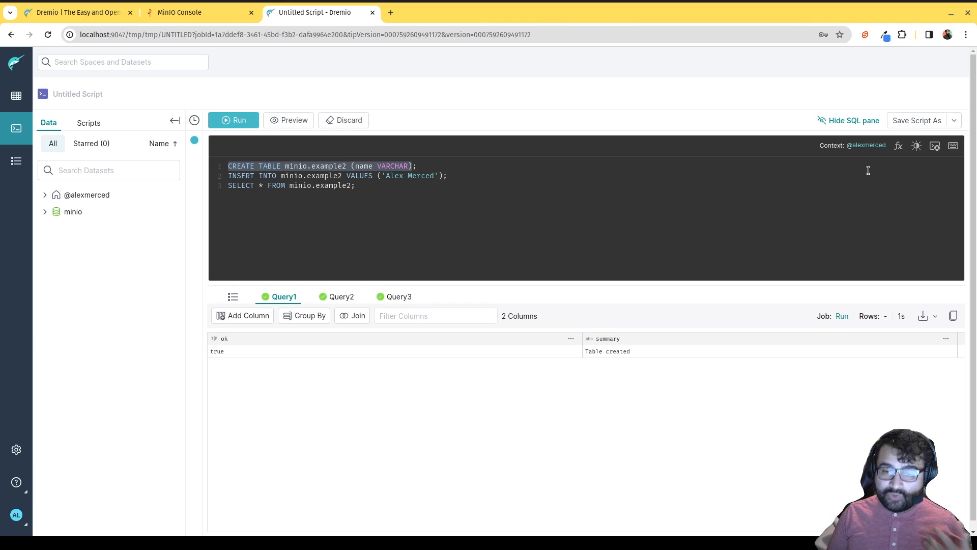
left_click(898, 148)
scroll(688, 244, "down", 10)
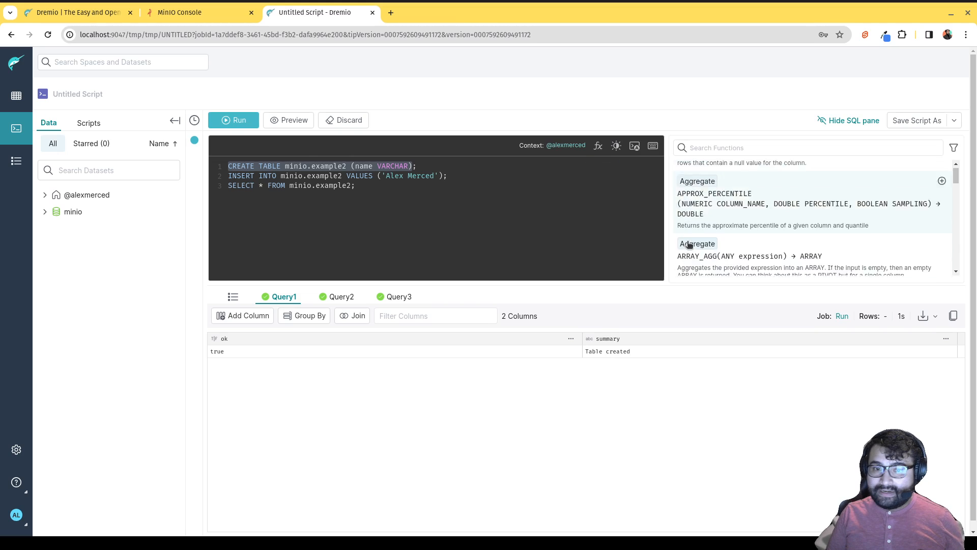
scroll(689, 245, "down", 5)
scroll(695, 239, "down", 5)
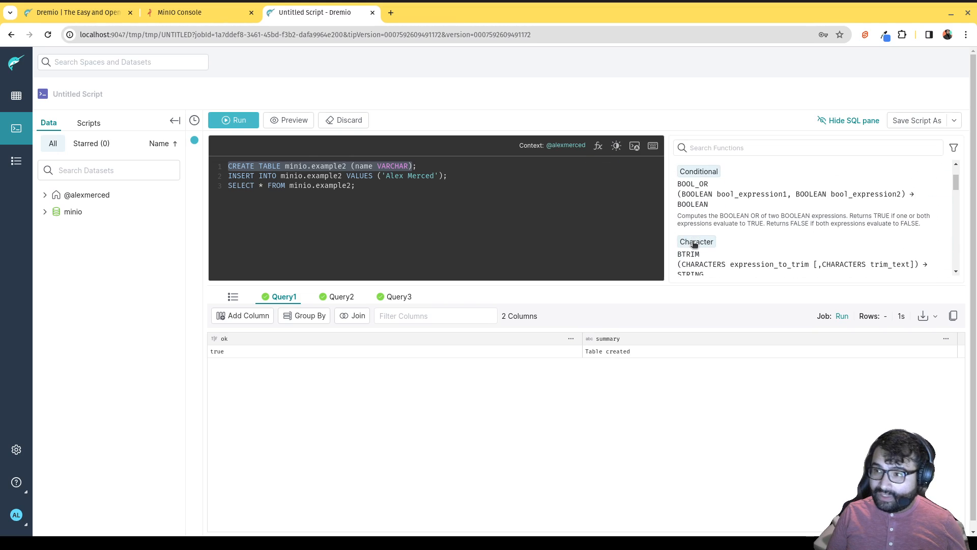
scroll(698, 235, "up", 3)
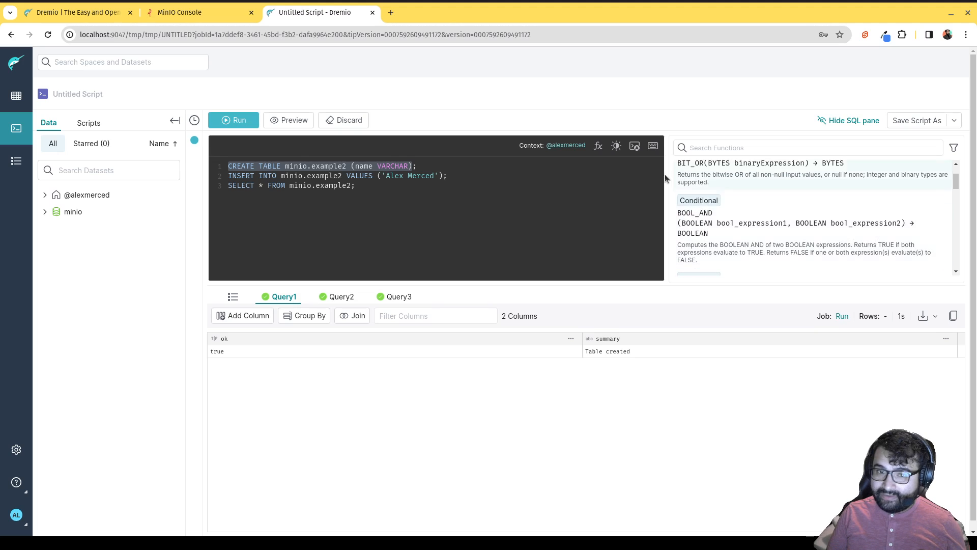
left_click(596, 146)
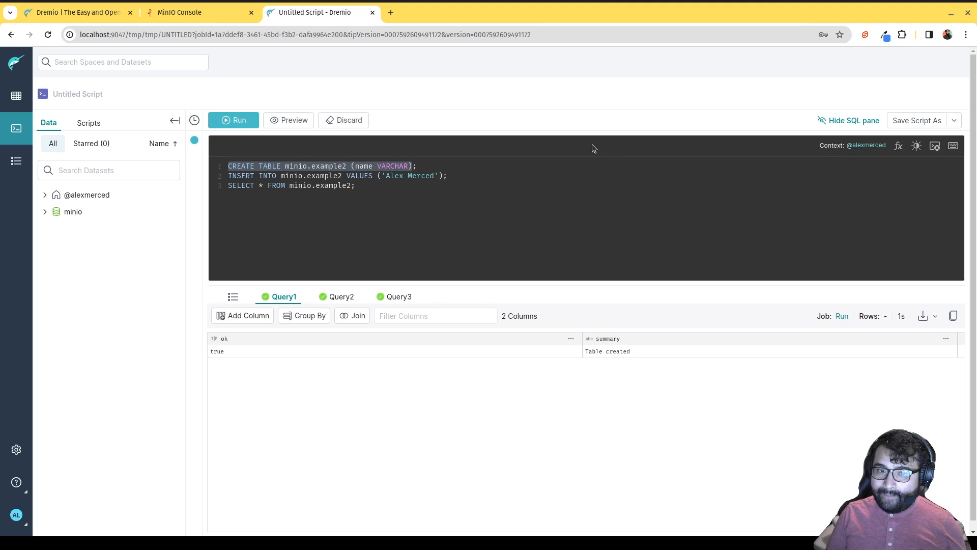
left_click(952, 147)
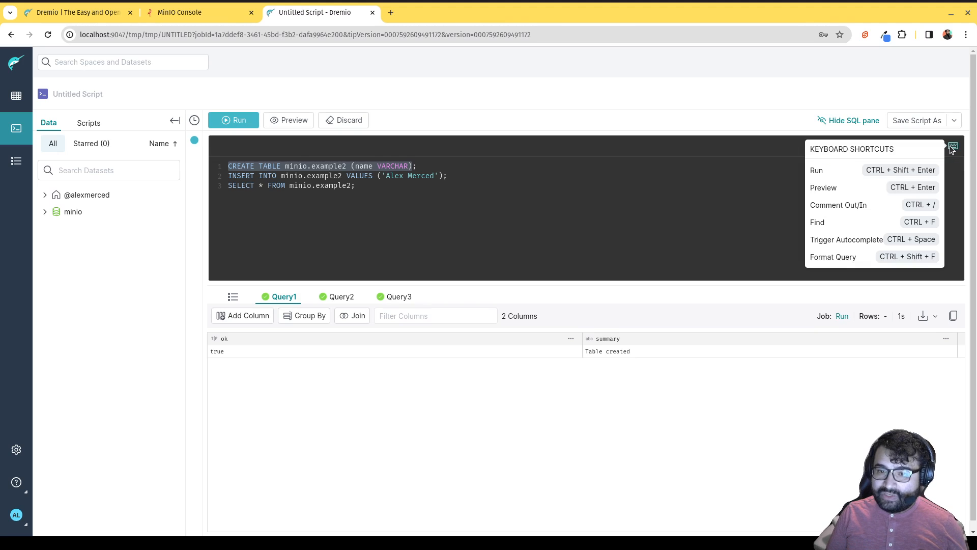
left_click(540, 222)
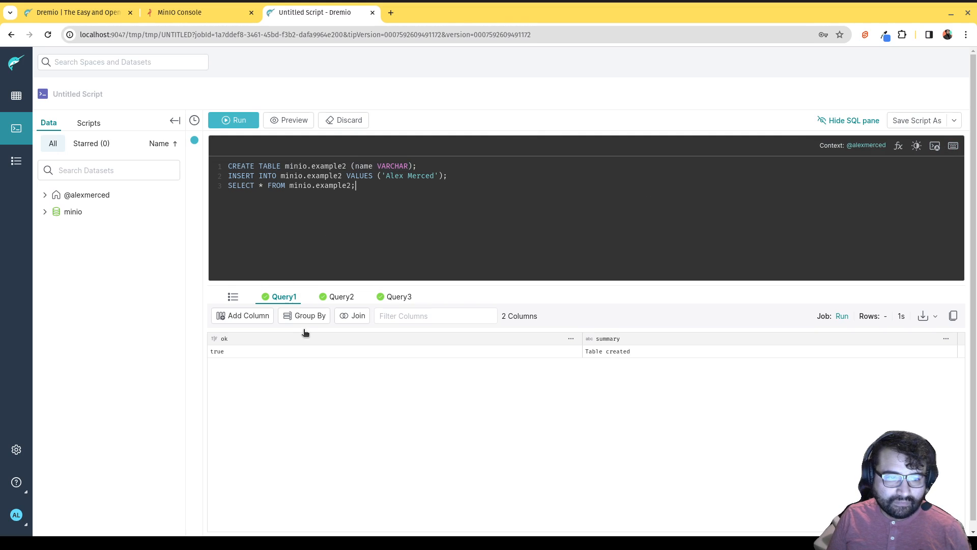
Check MinIO's warehouse bucket for the example1 and example2 folders, then return to Dremio's Query3 result.
left_click(402, 298)
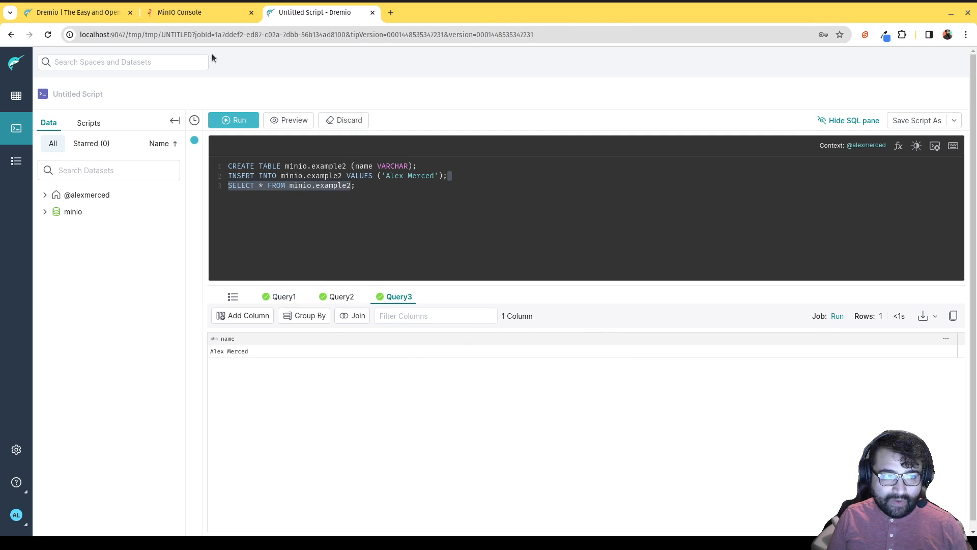
left_click(207, 14)
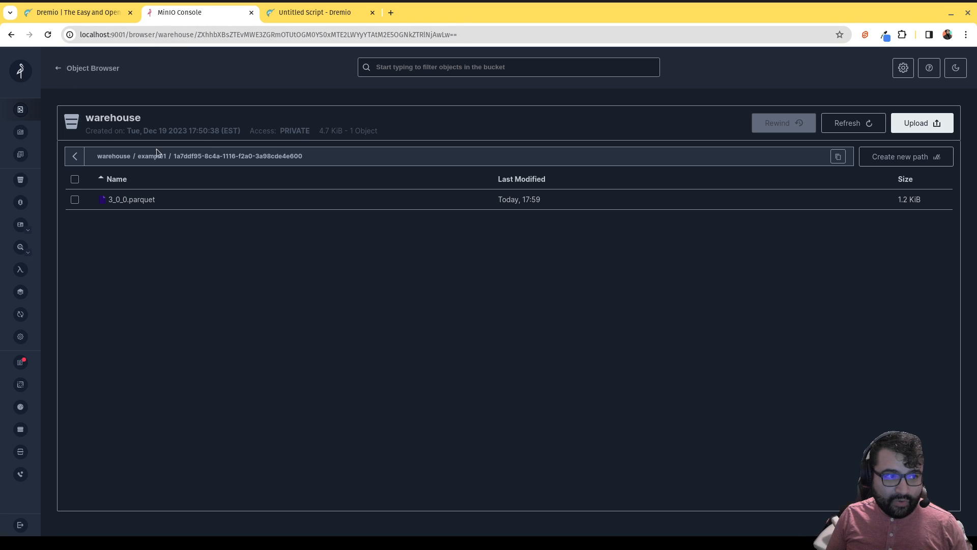
left_click(123, 158)
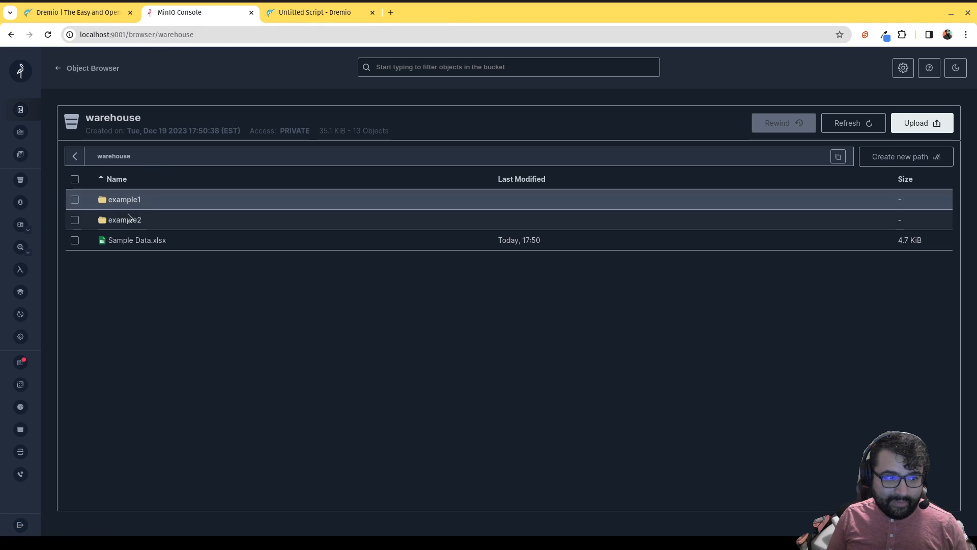
left_click(301, 12)
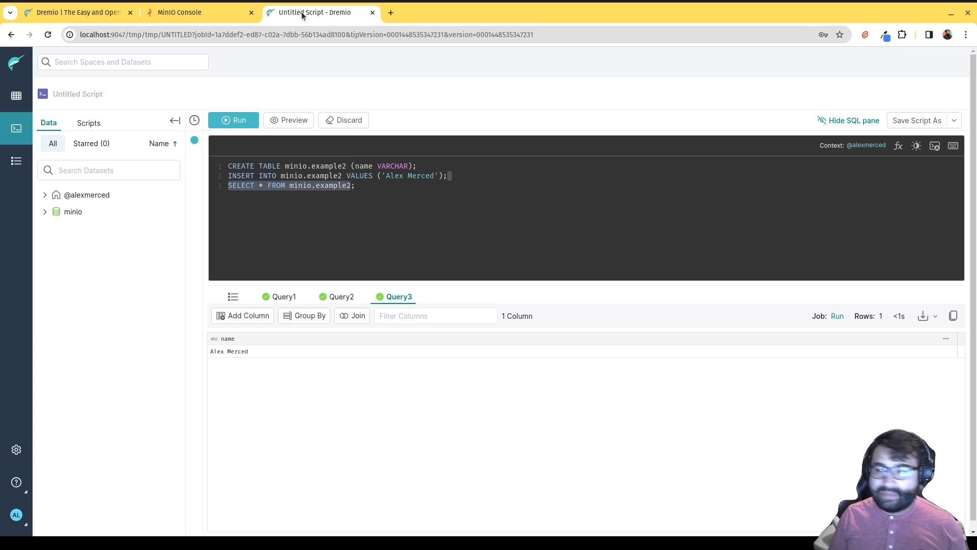
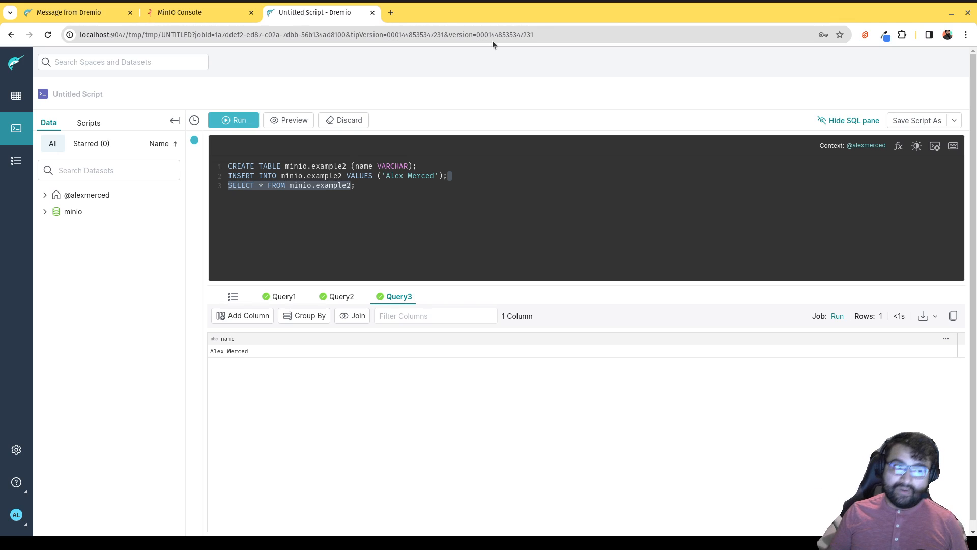
Discard the unsaved SQL script, return to the home datasets page, and dismiss Add Source.
left_click(17, 100)
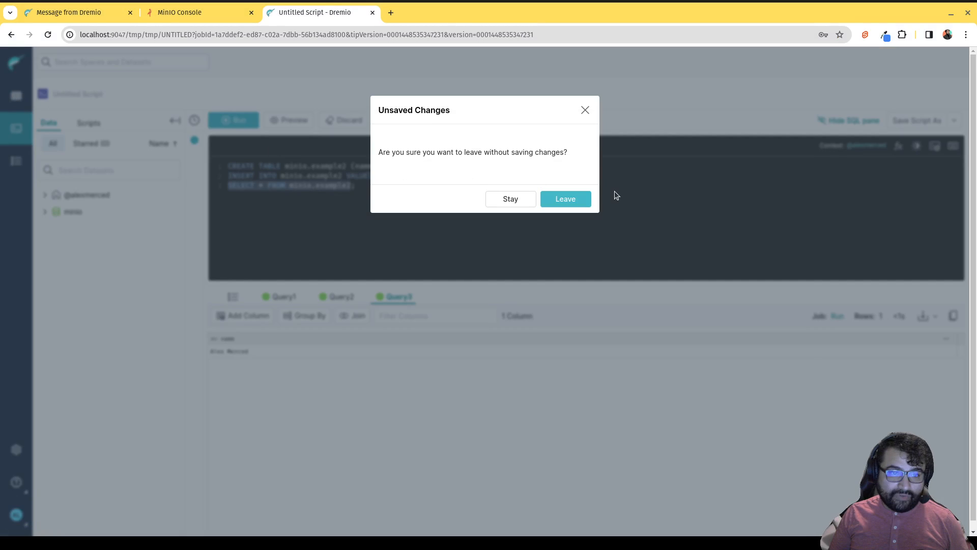
left_click(583, 203)
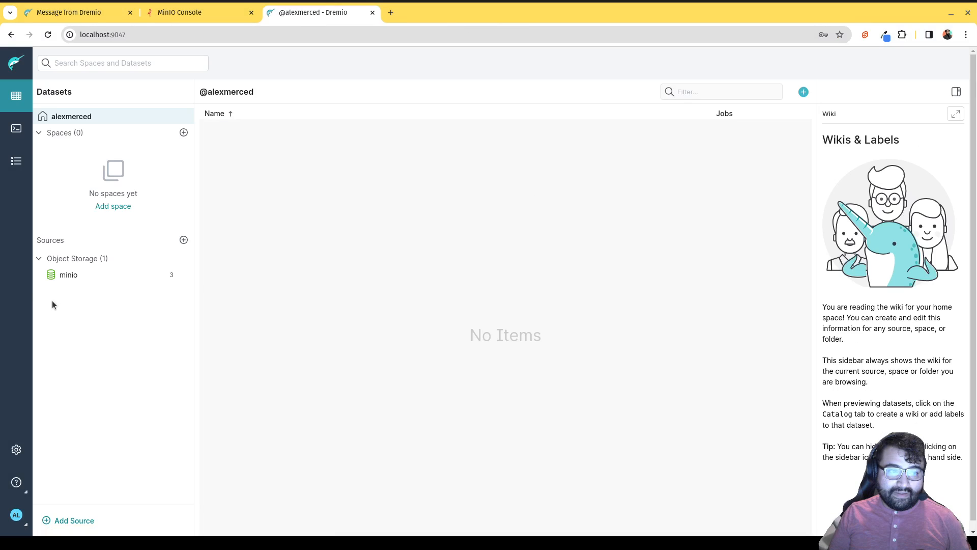
left_click(86, 522)
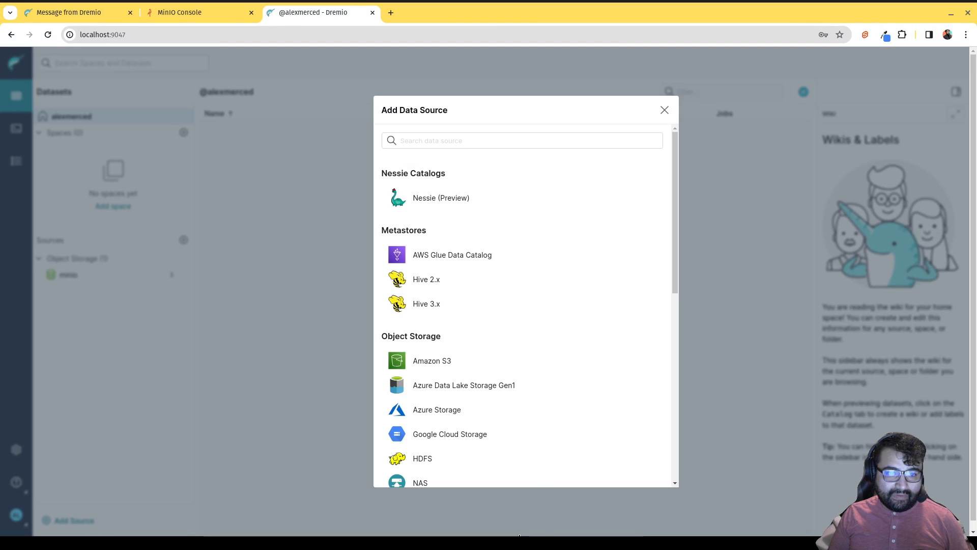
left_click(267, 283)
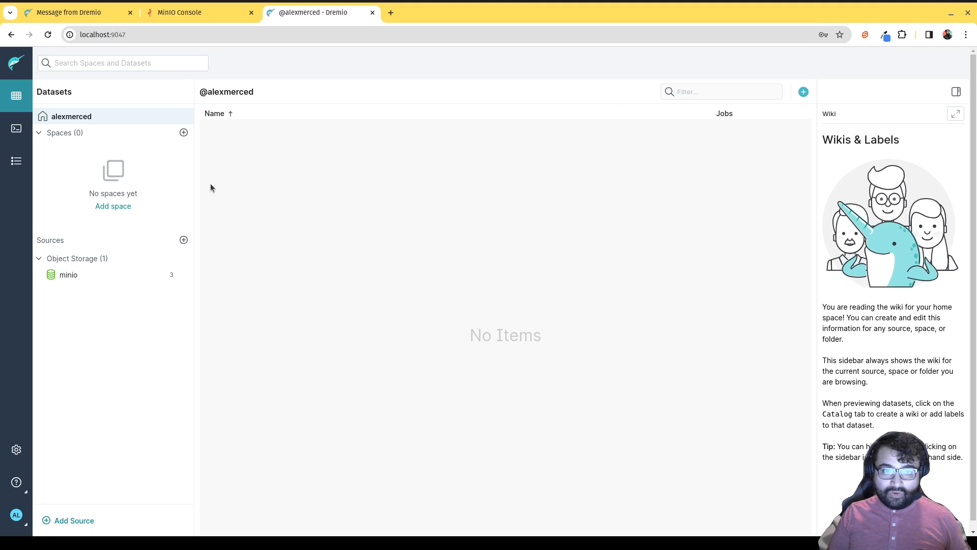
Create the Marketing and Product spaces.
left_click(118, 207)
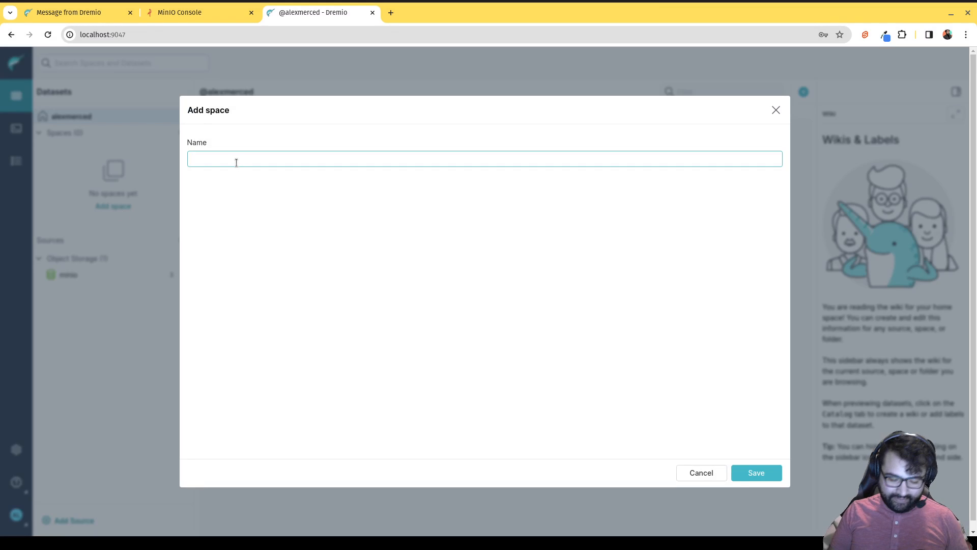
type("Marketing")
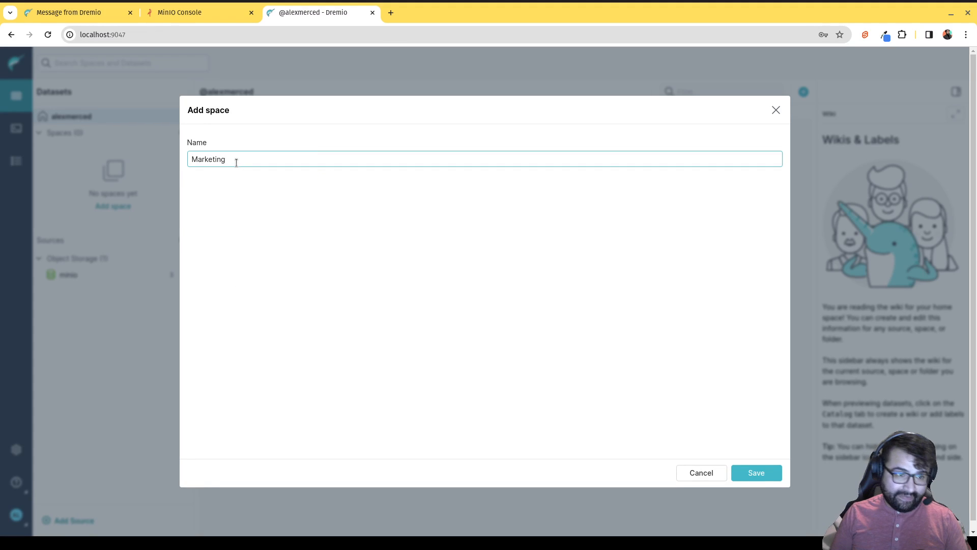
left_click(755, 473)
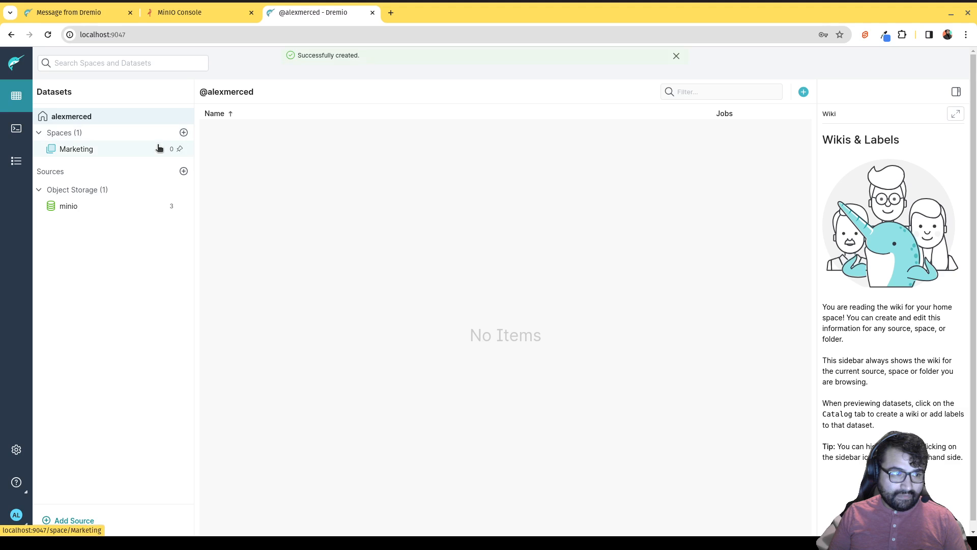
left_click(183, 132)
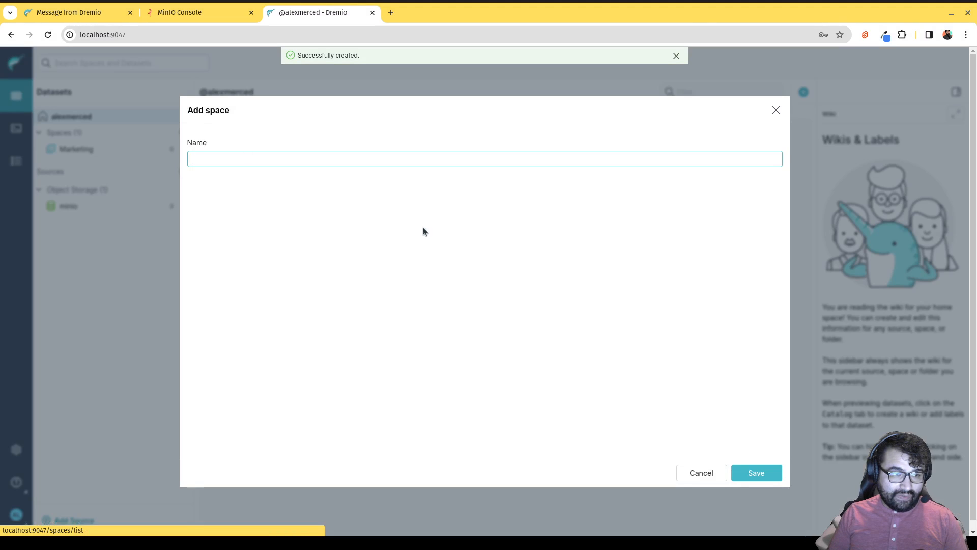
left_click(355, 160)
type("Product")
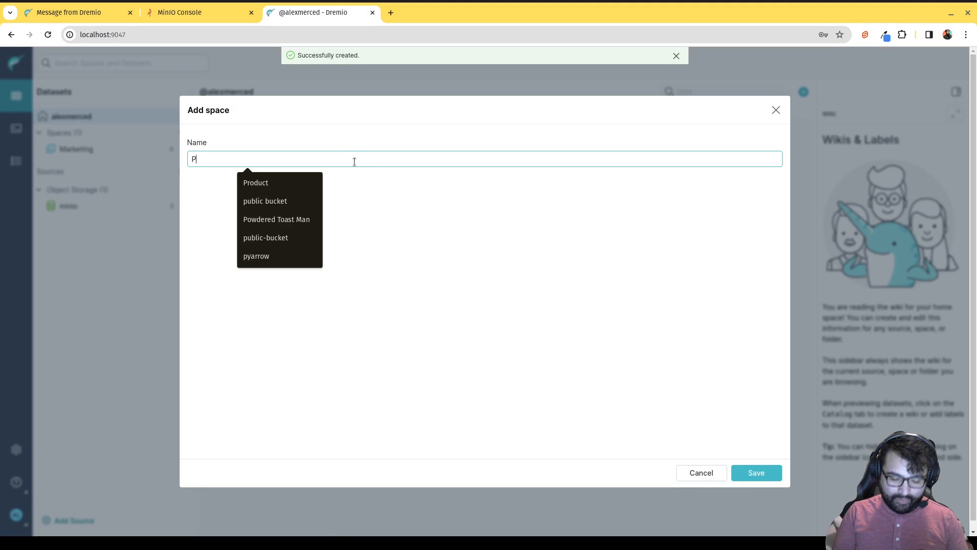
left_click(754, 472)
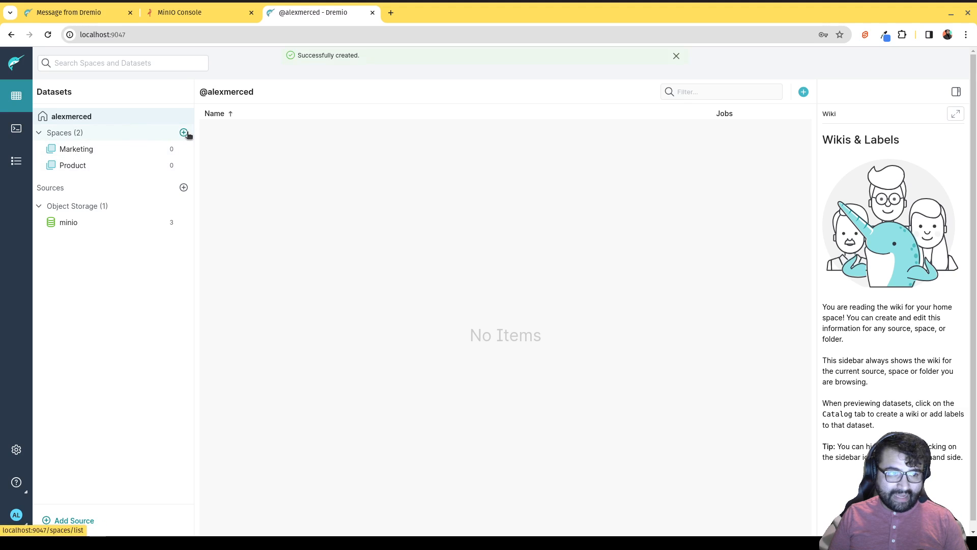
Add the Engineering space and browse the minio source's contents.
left_click(183, 132)
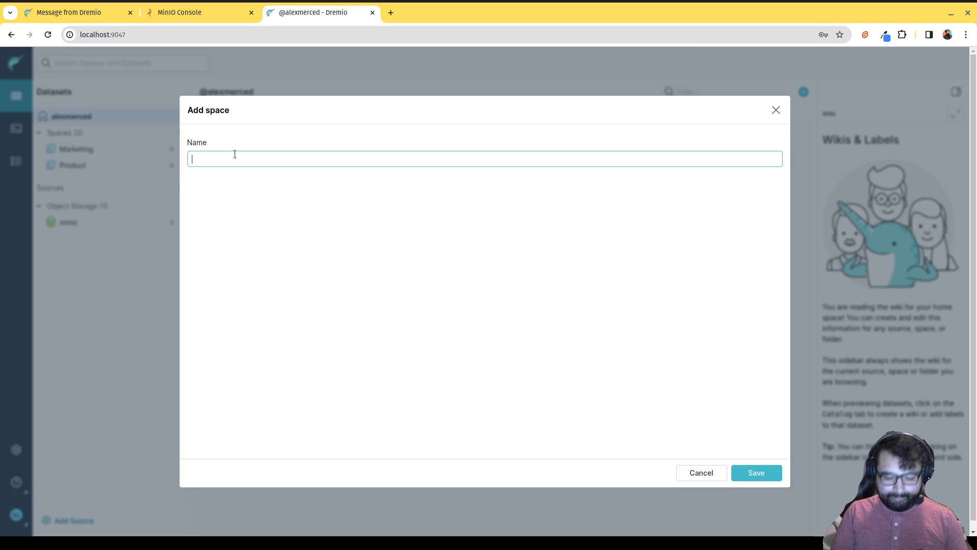
type("Engineering")
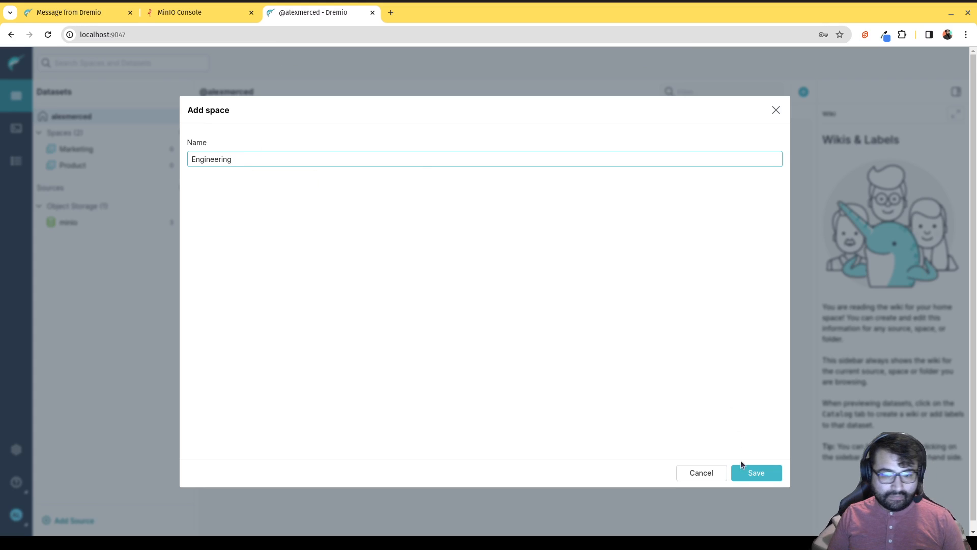
left_click(750, 475)
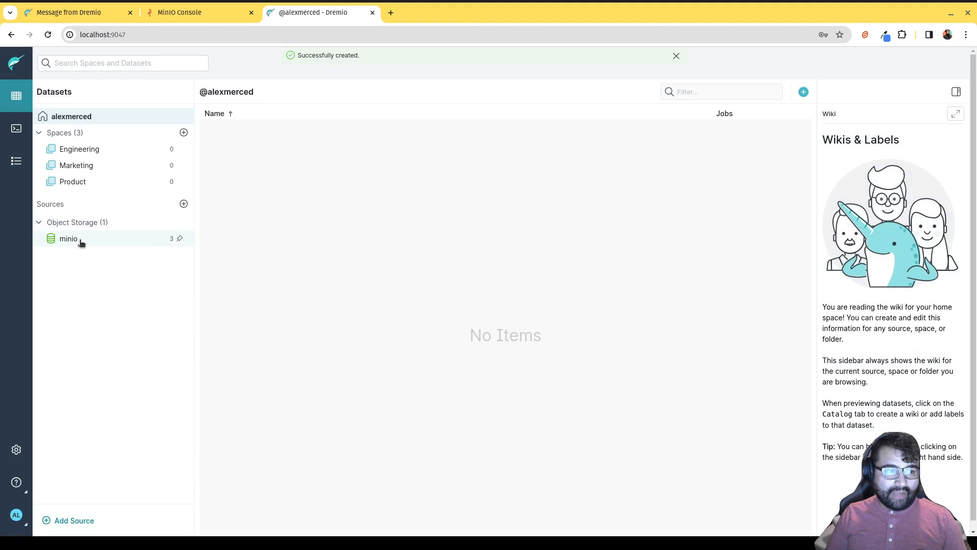
left_click(81, 242)
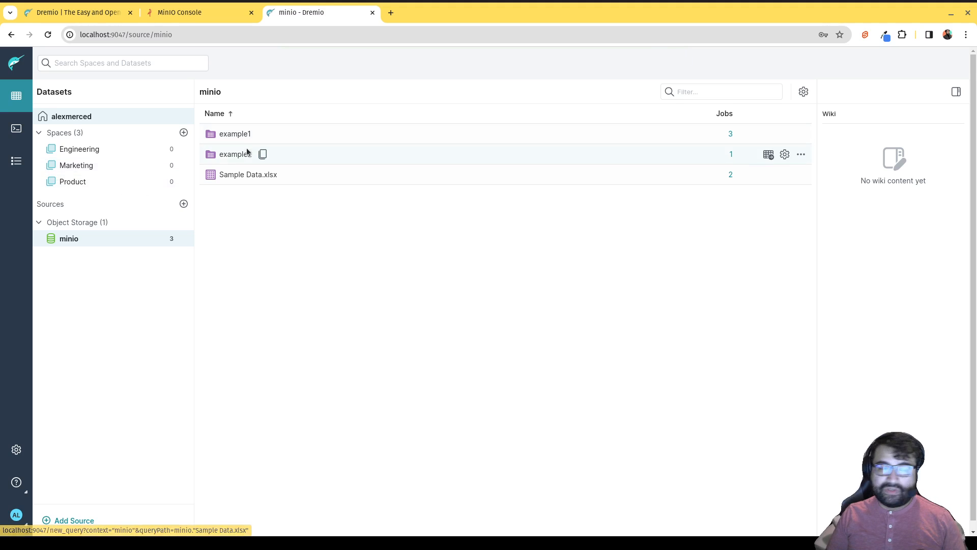
left_click(233, 134)
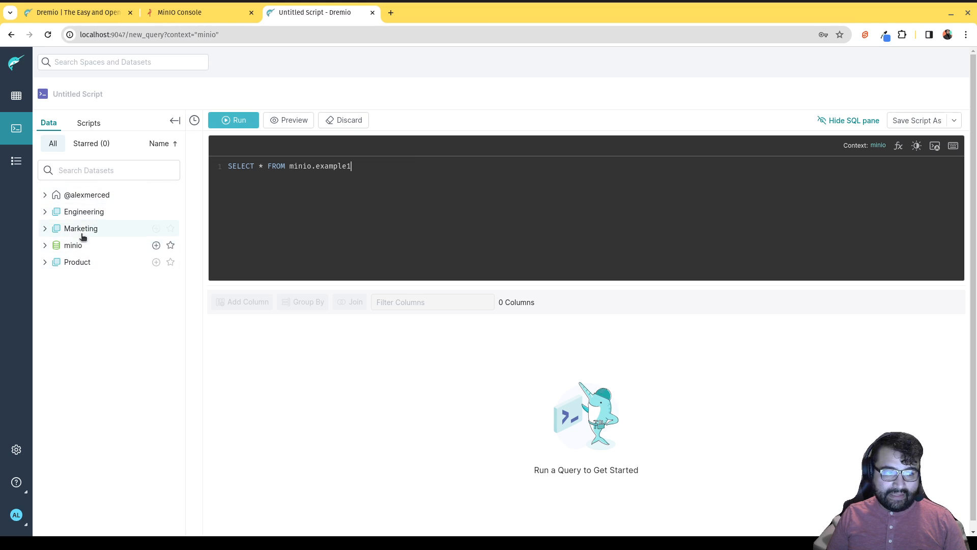
left_click(80, 212)
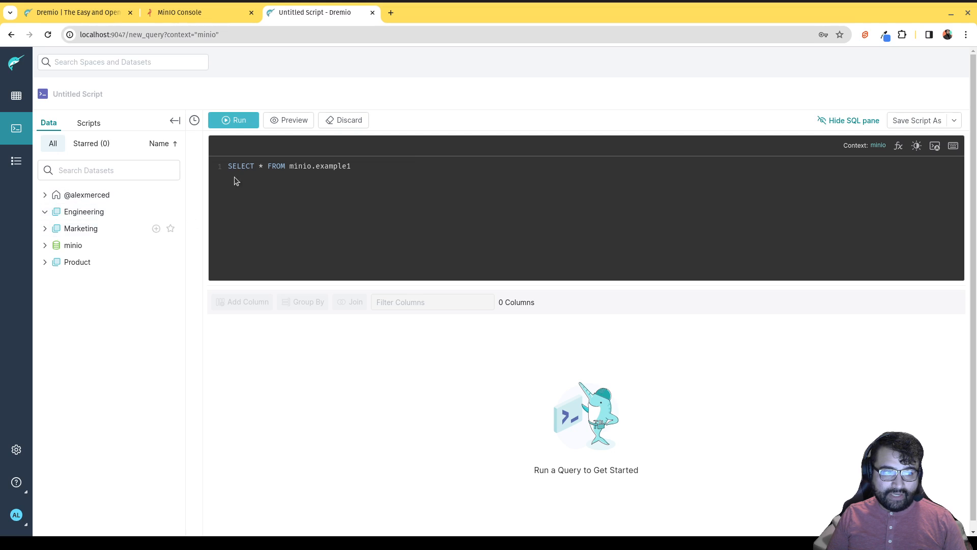
left_click(17, 95)
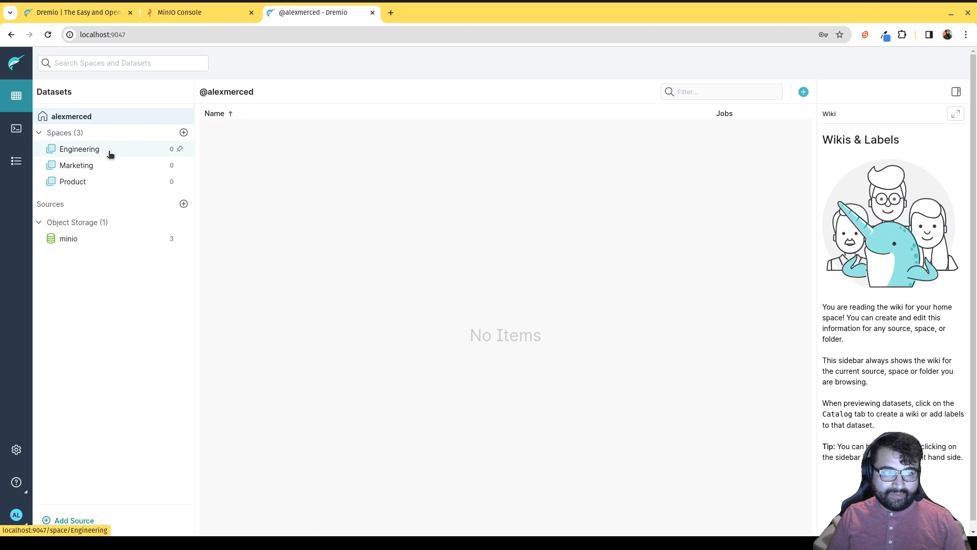
In the Engineering space, create a folder named bronze.
left_click(107, 154)
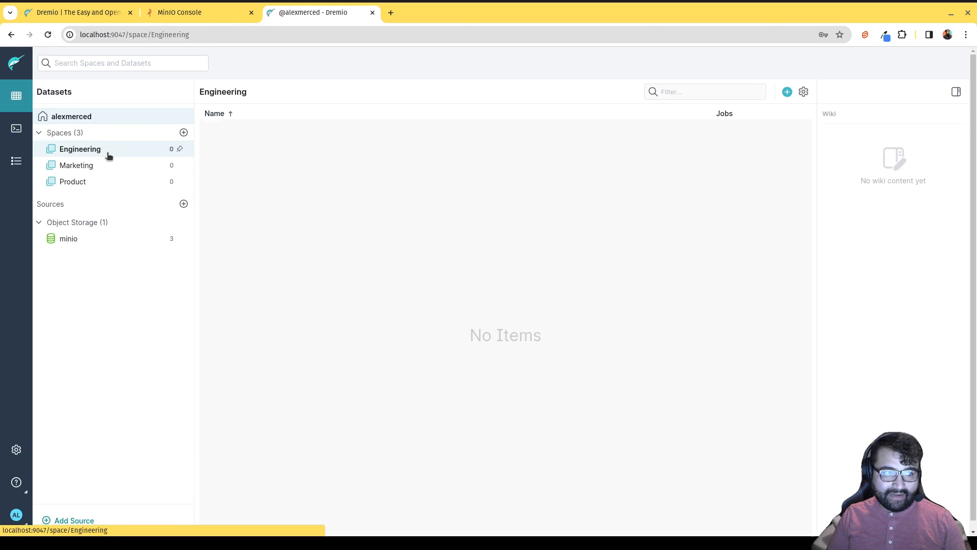
left_click(787, 93)
left_click(743, 131)
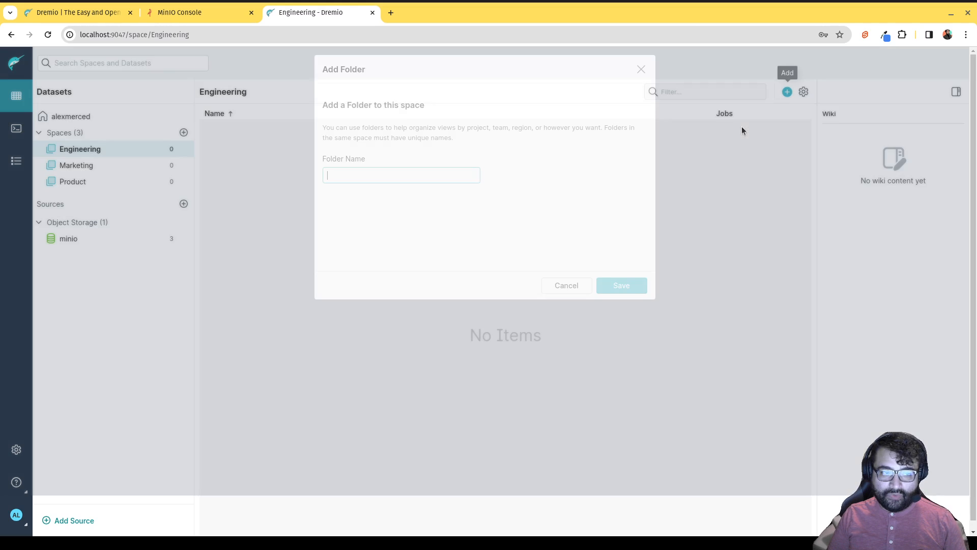
type("bro")
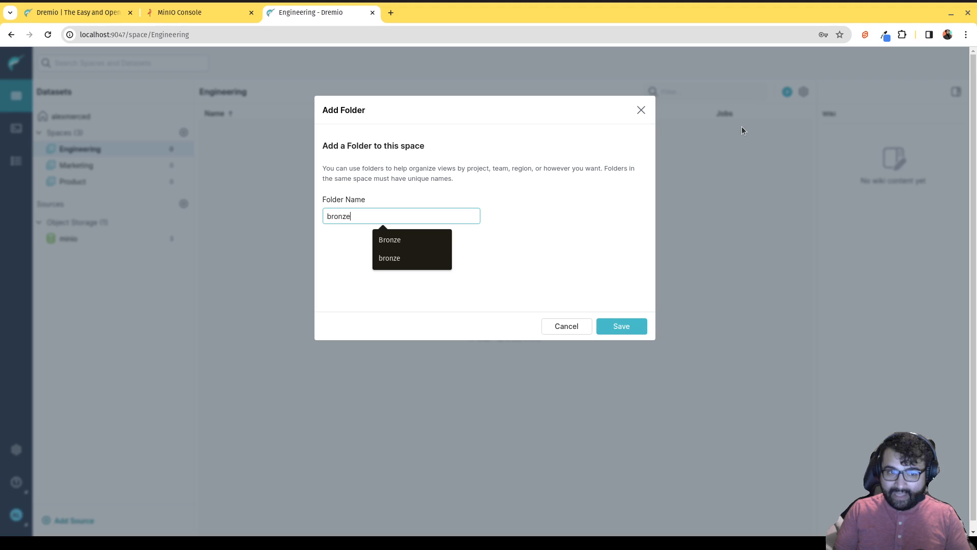
type("nze")
left_click(618, 328)
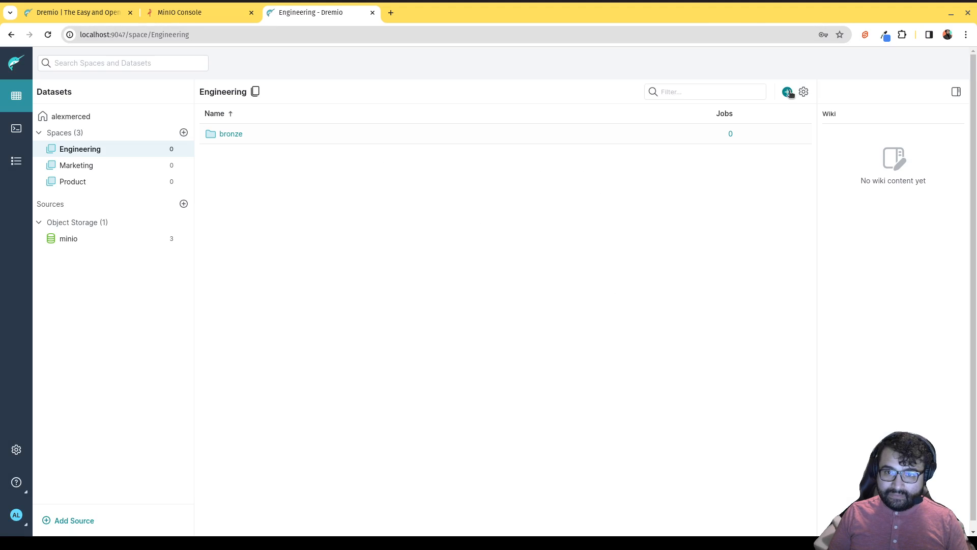
Add a second Engineering folder named Silver.
left_click(788, 95)
left_click(730, 130)
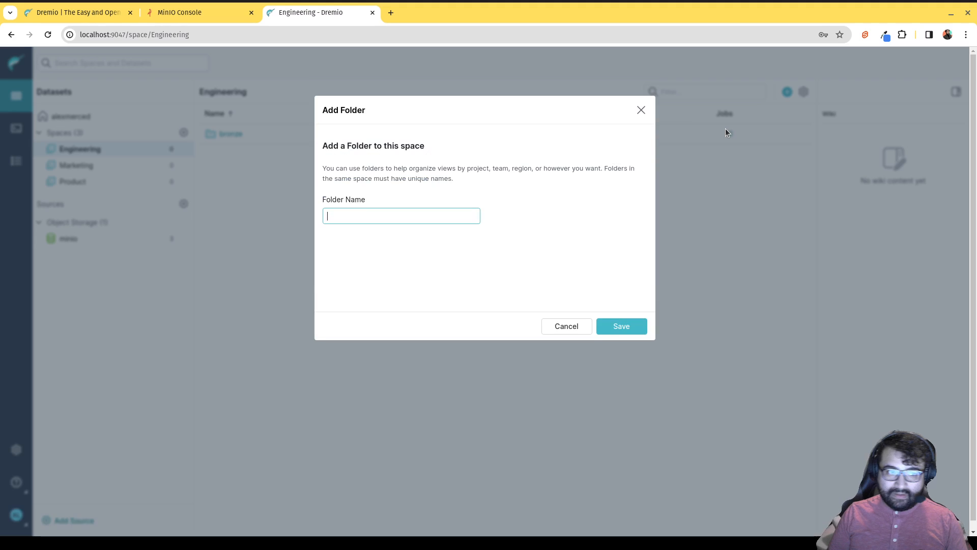
type("sil")
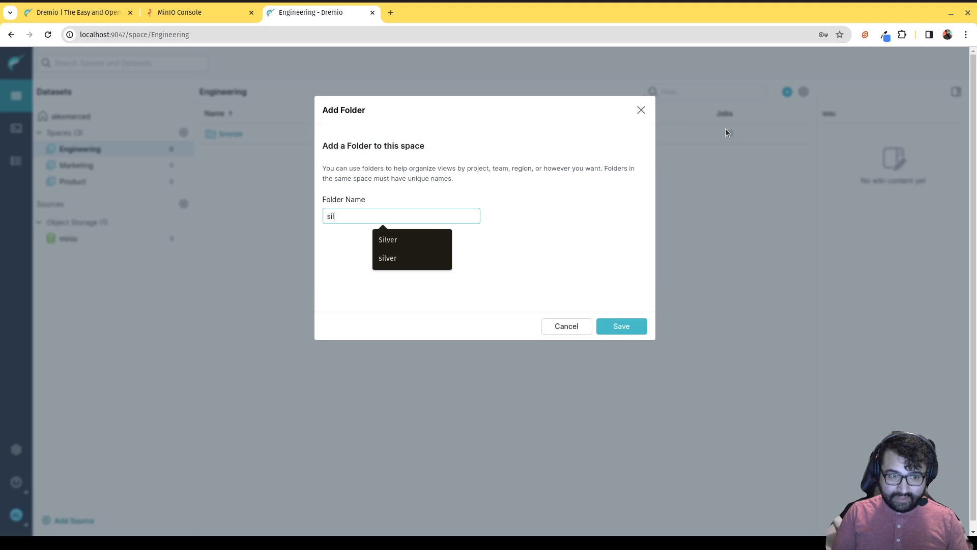
type("ver")
key("Down")
key("Return")
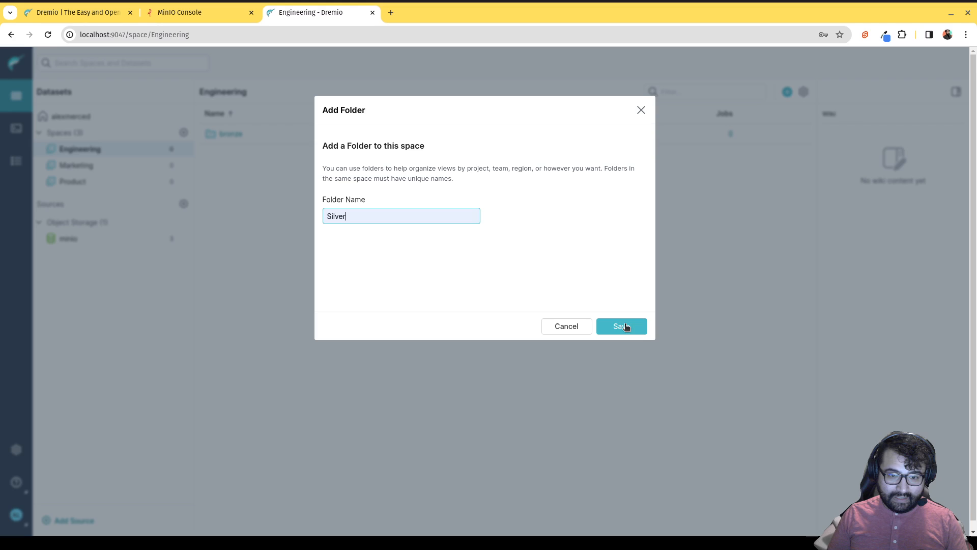
left_click(623, 326)
Add a third folder named gold, then hide and reshow the wiki panel.
left_click(787, 93)
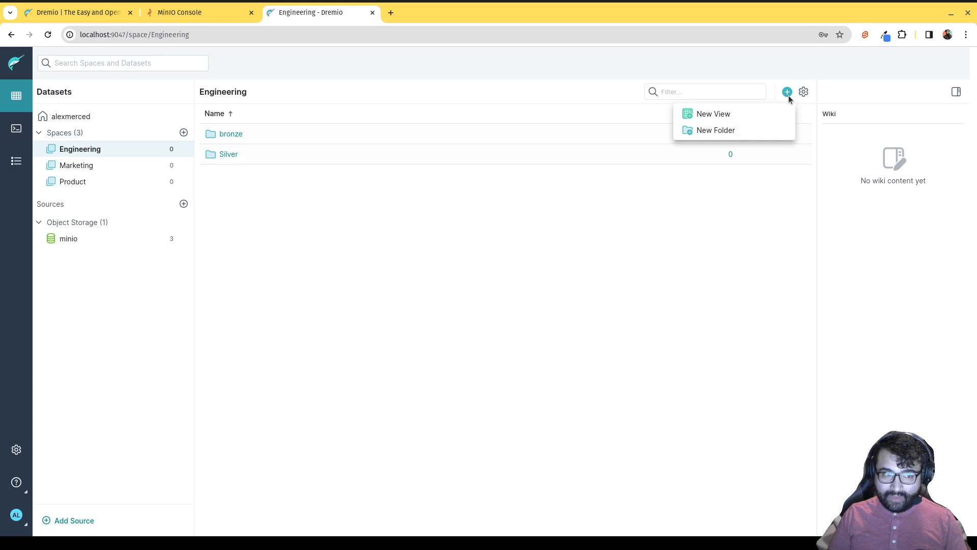
left_click(741, 131)
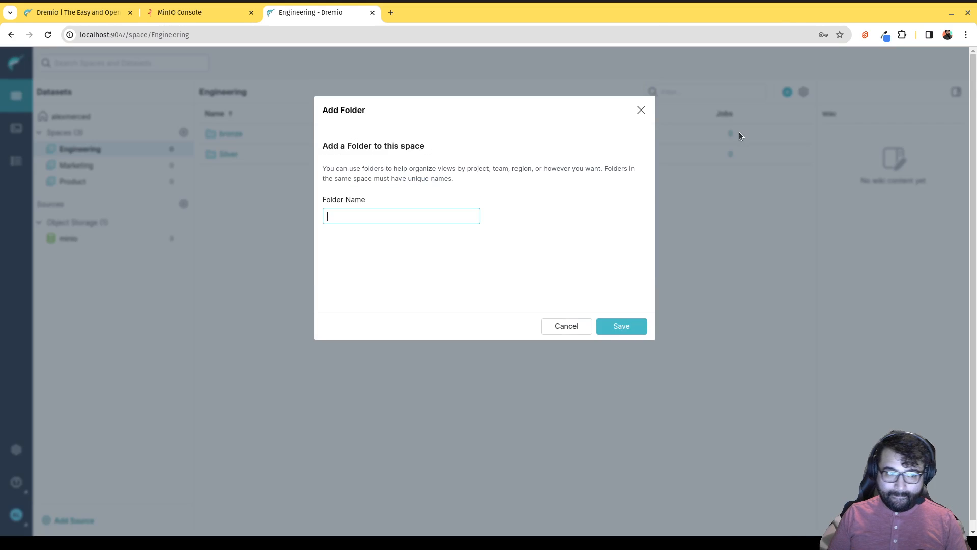
type("gold")
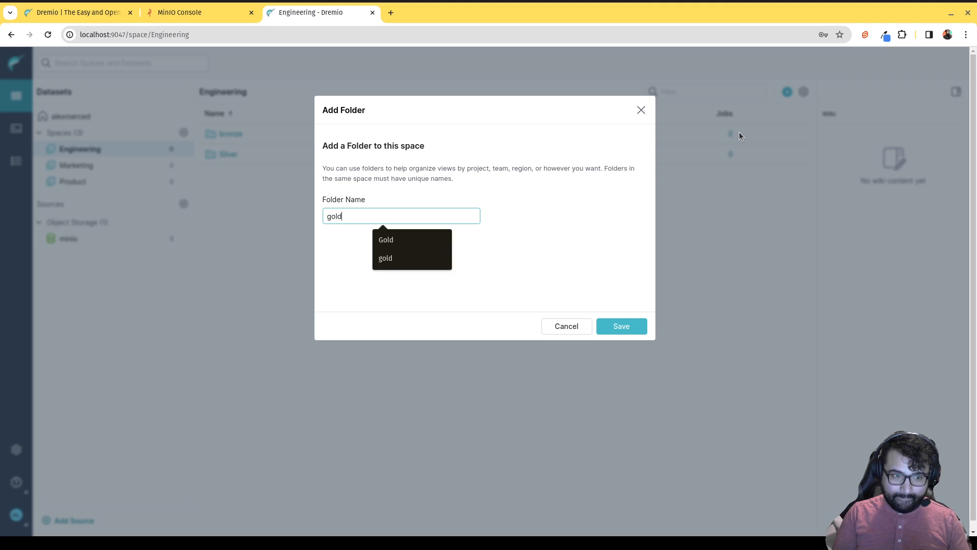
left_click(610, 322)
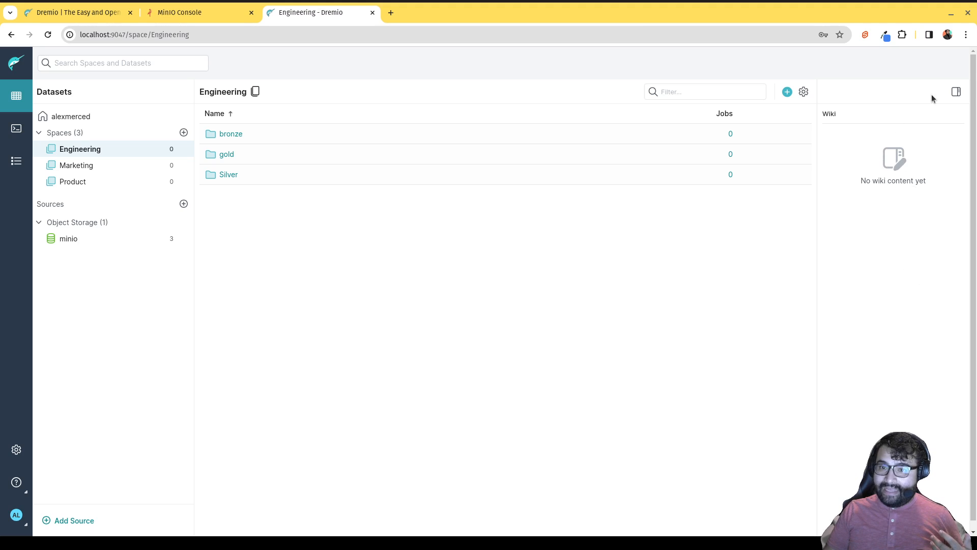
left_click(956, 91)
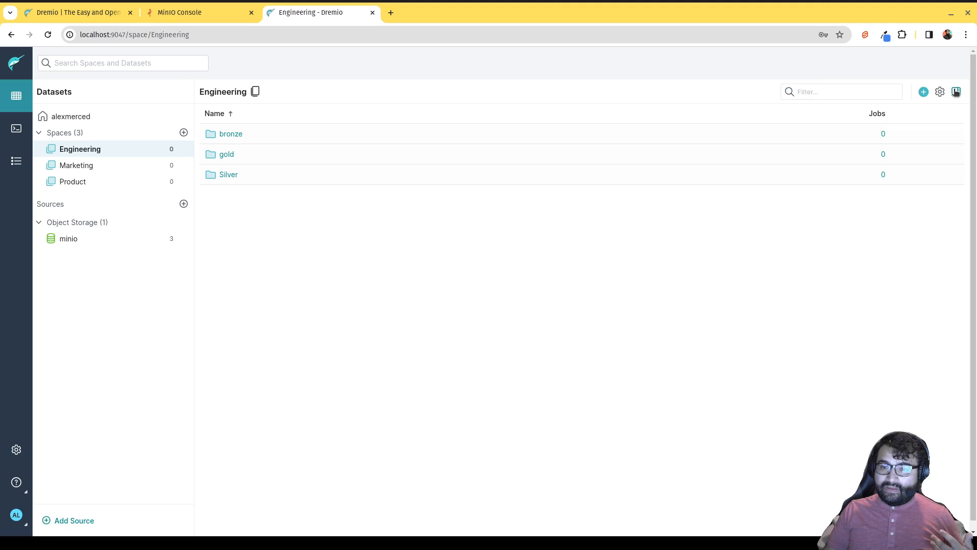
left_click(956, 92)
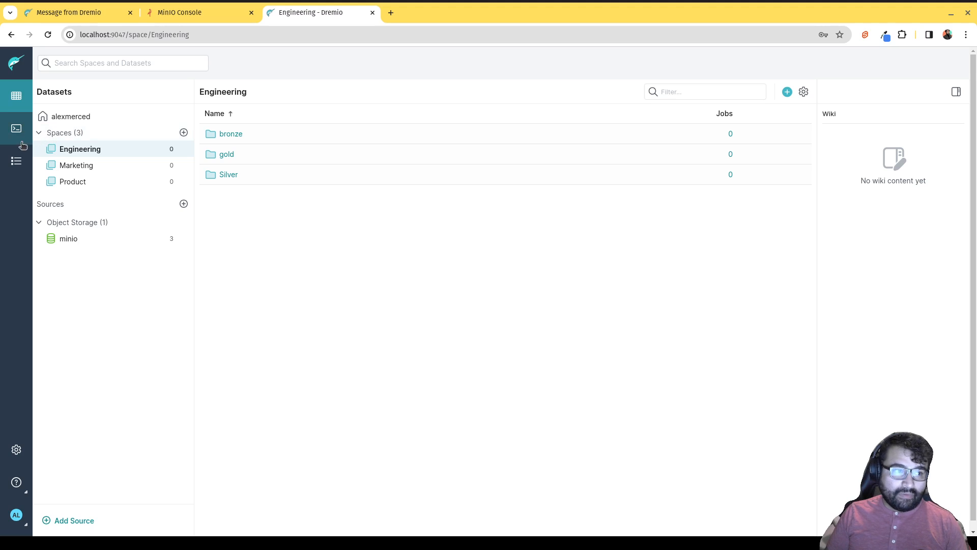
Open minio's example1 as a query and save it as view example2_raw in Engineering > bronze.
left_click(77, 245)
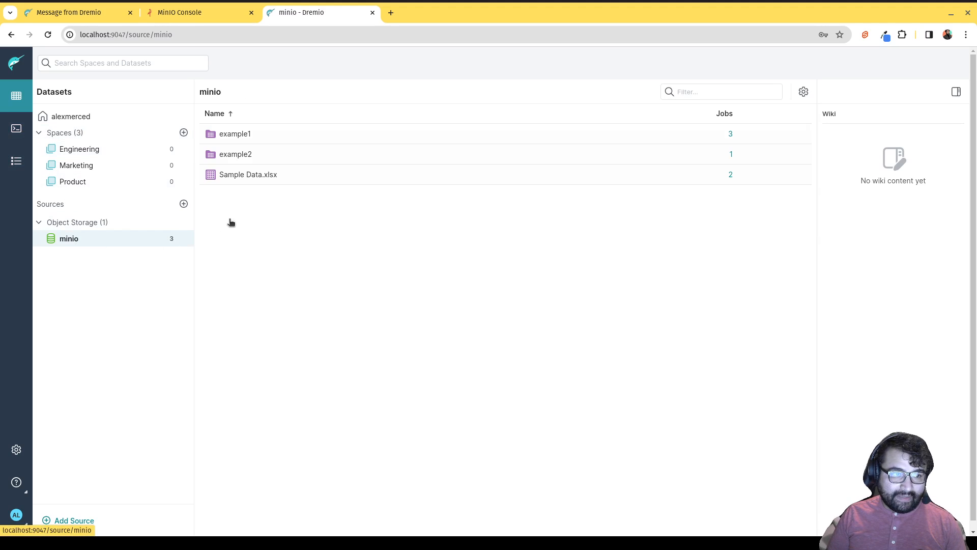
left_click(240, 136)
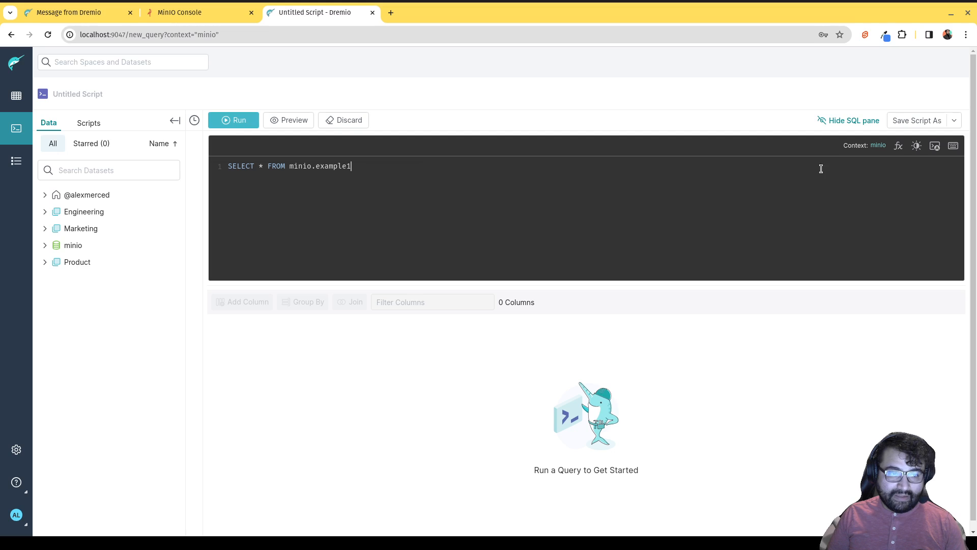
left_click(955, 120)
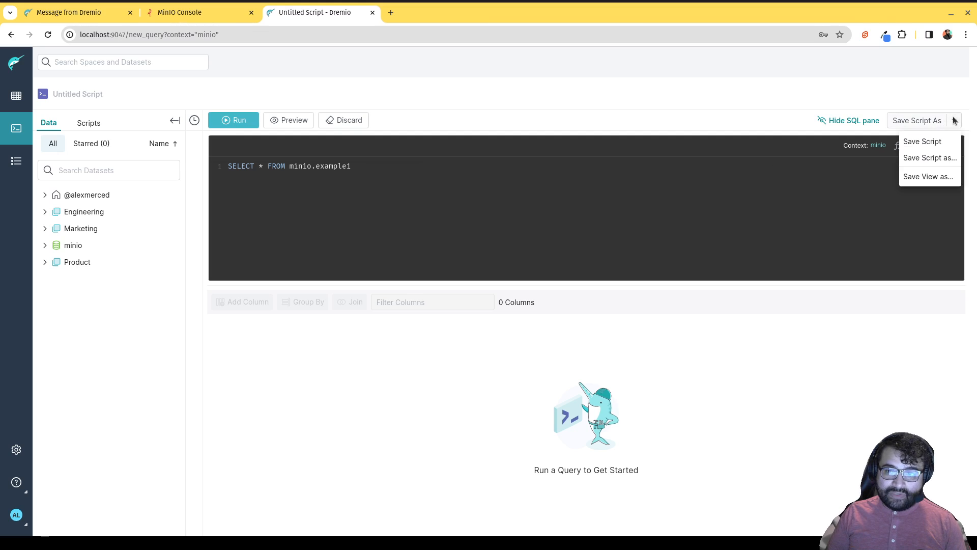
left_click(926, 177)
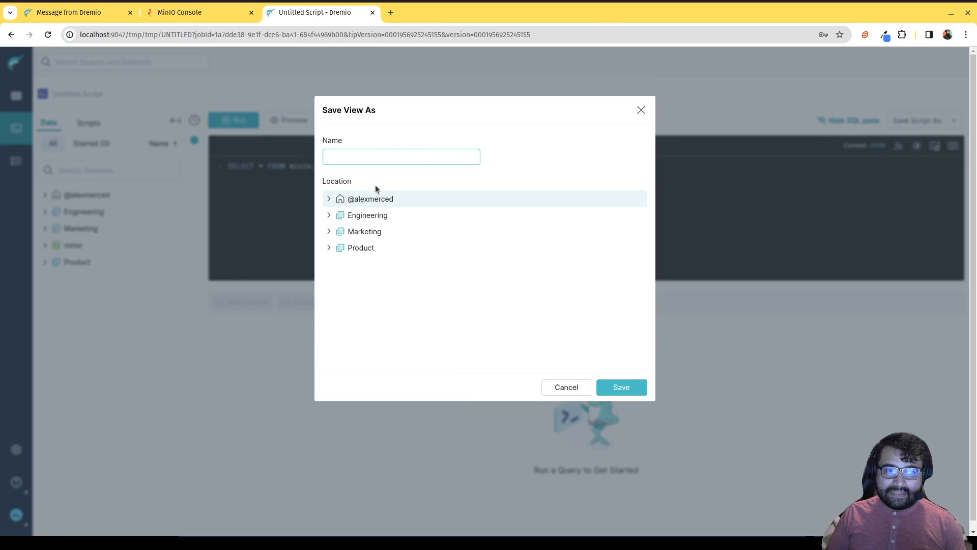
left_click(329, 216)
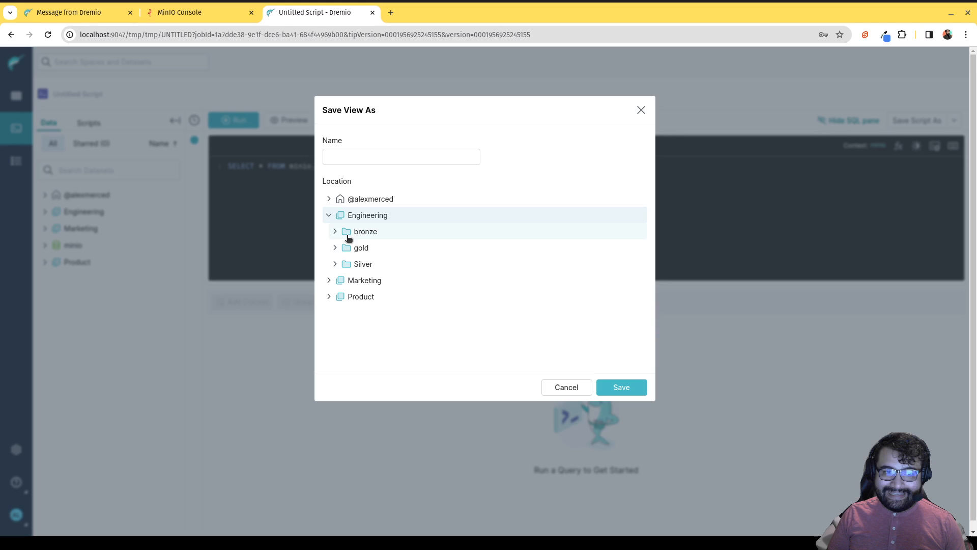
left_click(338, 232)
left_click(352, 158)
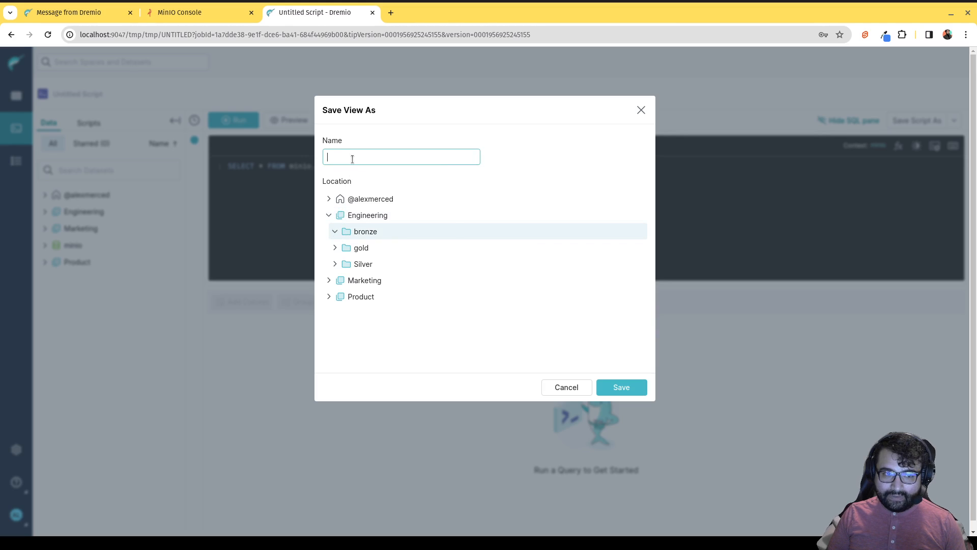
type("example")
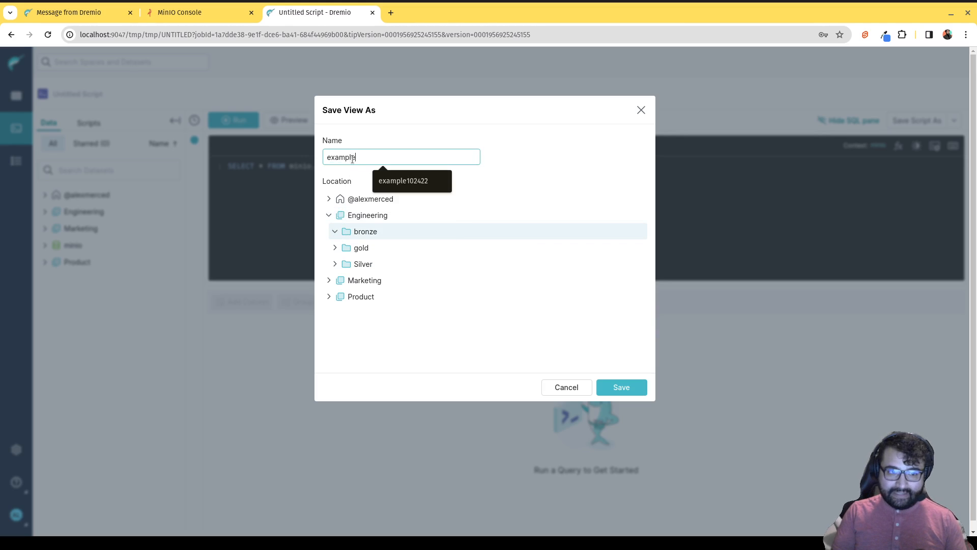
type("2_raw")
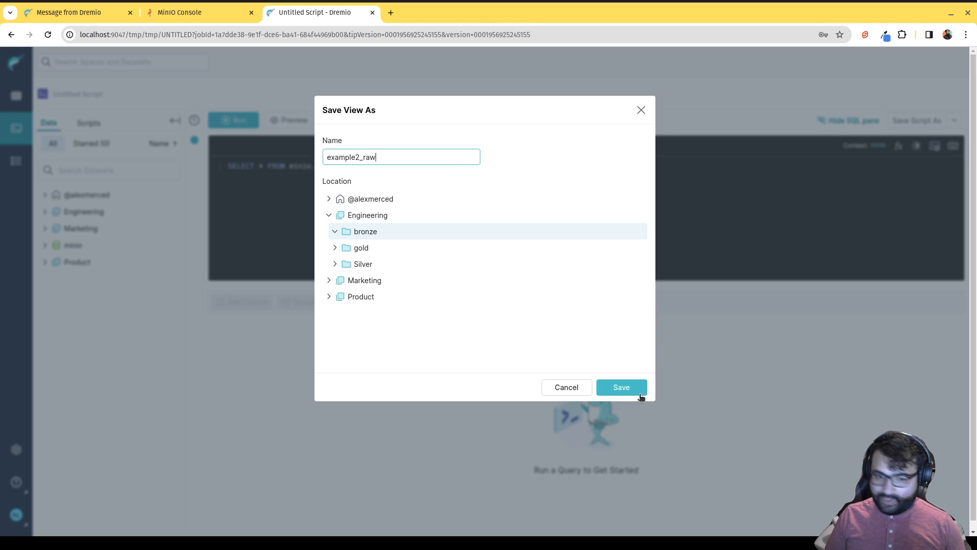
left_click(641, 393)
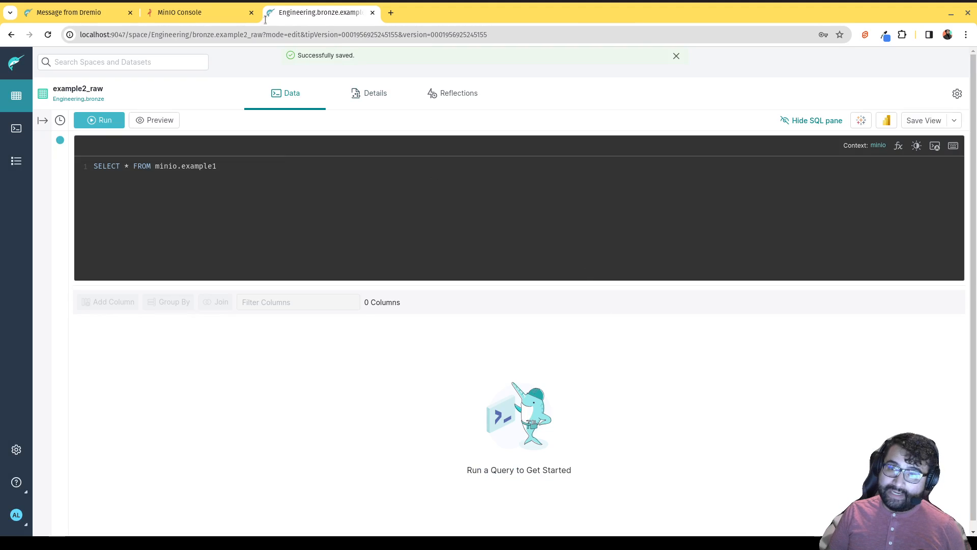
Browse to Engineering's bronze folder and query the example2_raw view.
left_click(16, 95)
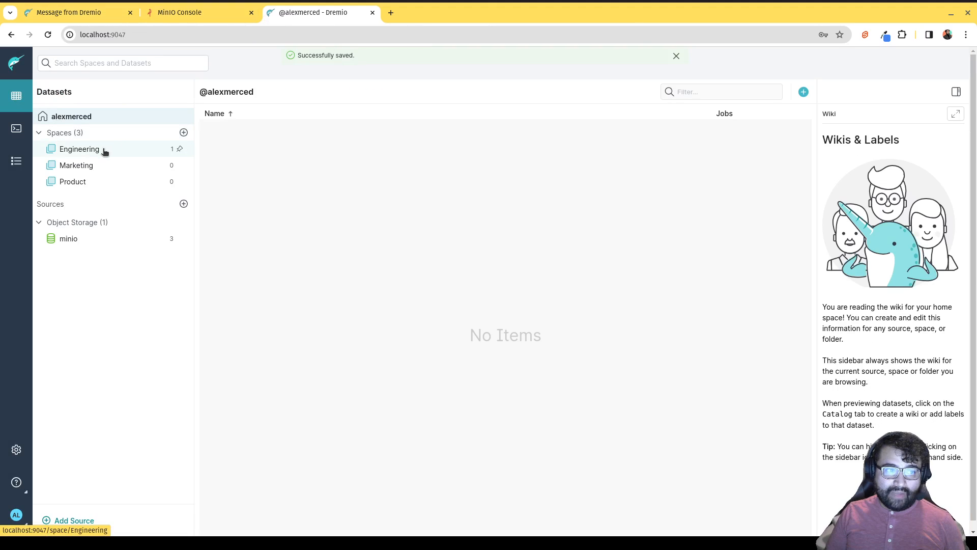
left_click(105, 150)
left_click(239, 136)
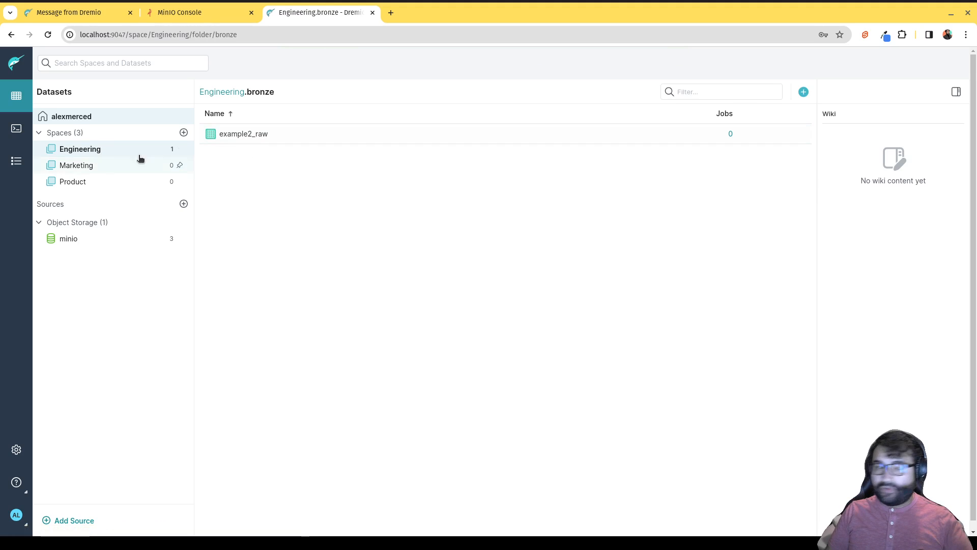
left_click(115, 150)
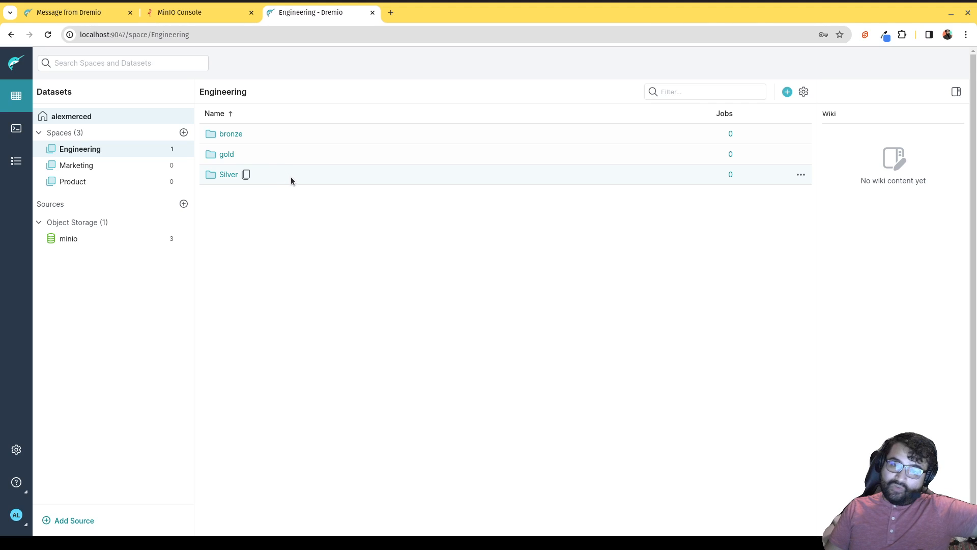
left_click(233, 135)
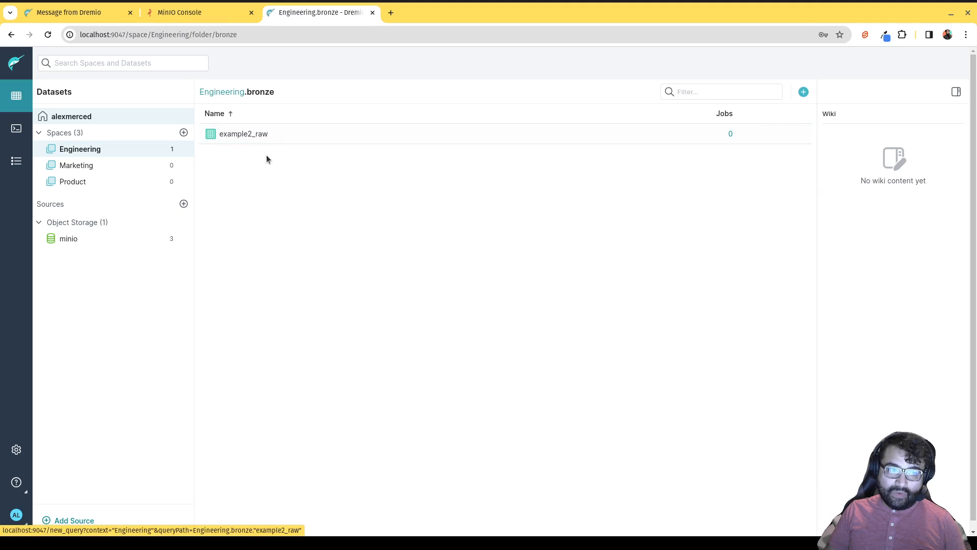
left_click(246, 133)
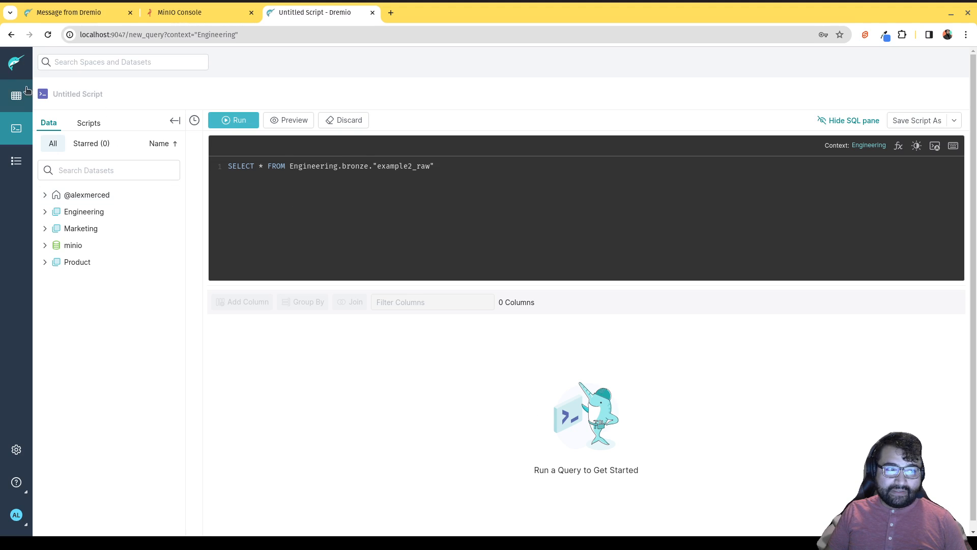
Back in bronze, check example2_raw's settings, then open the view for editing.
left_click(18, 99)
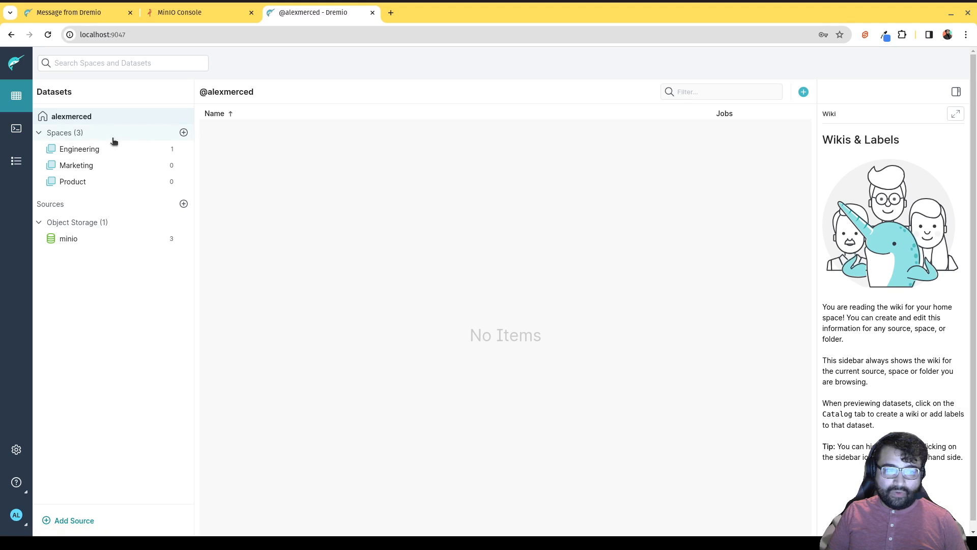
left_click(104, 150)
left_click(226, 134)
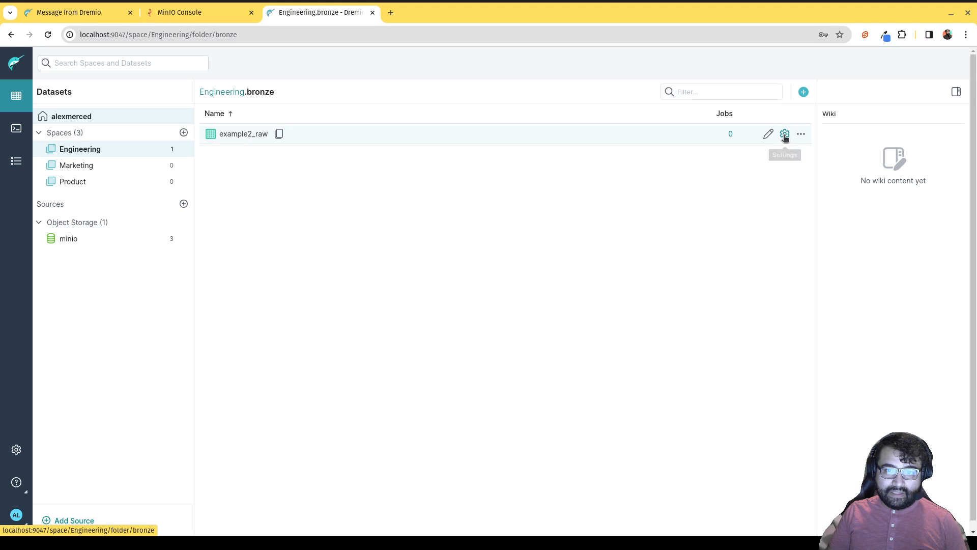
left_click(785, 134)
left_click(776, 111)
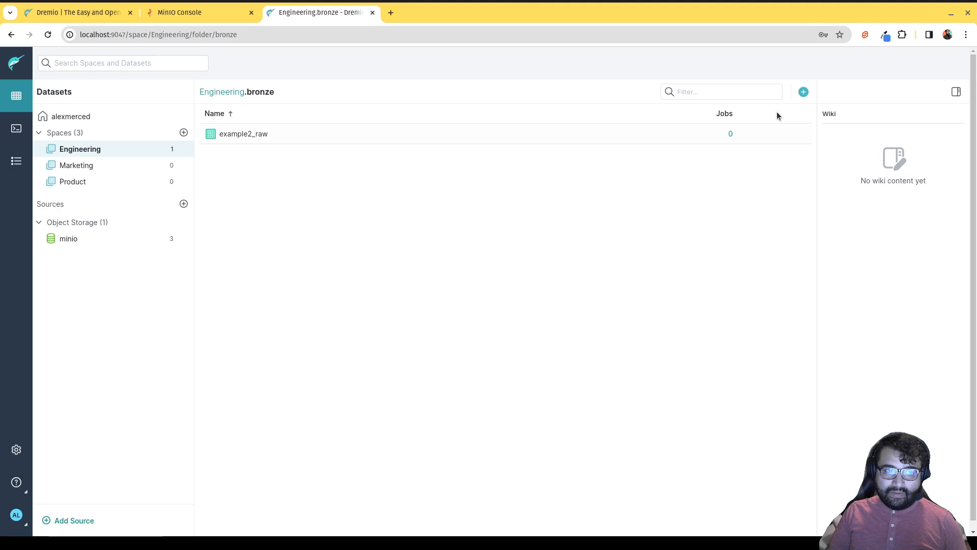
left_click(768, 135)
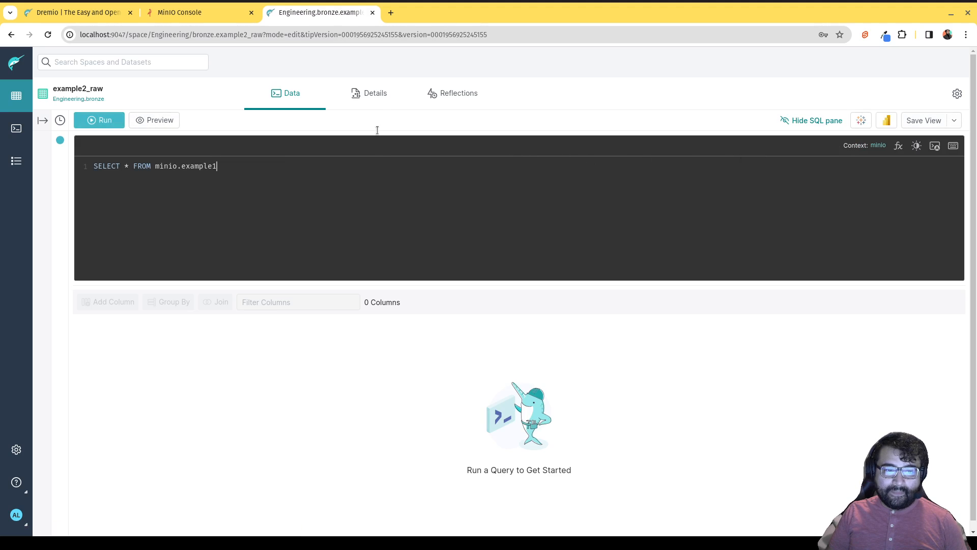
Save a wiki for example2_raw with '## Documentation' and '### Schema' headings, then return to its query.
left_click(382, 100)
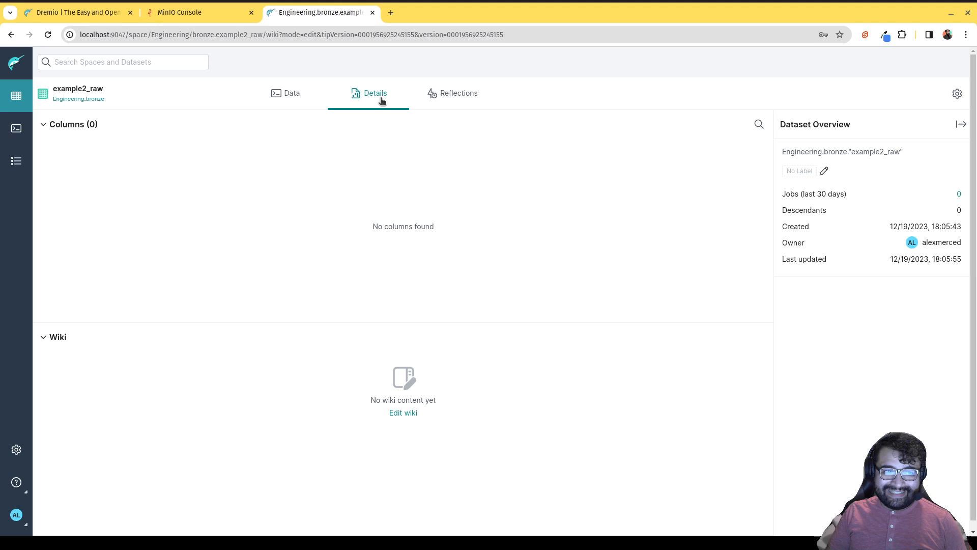
left_click(402, 413)
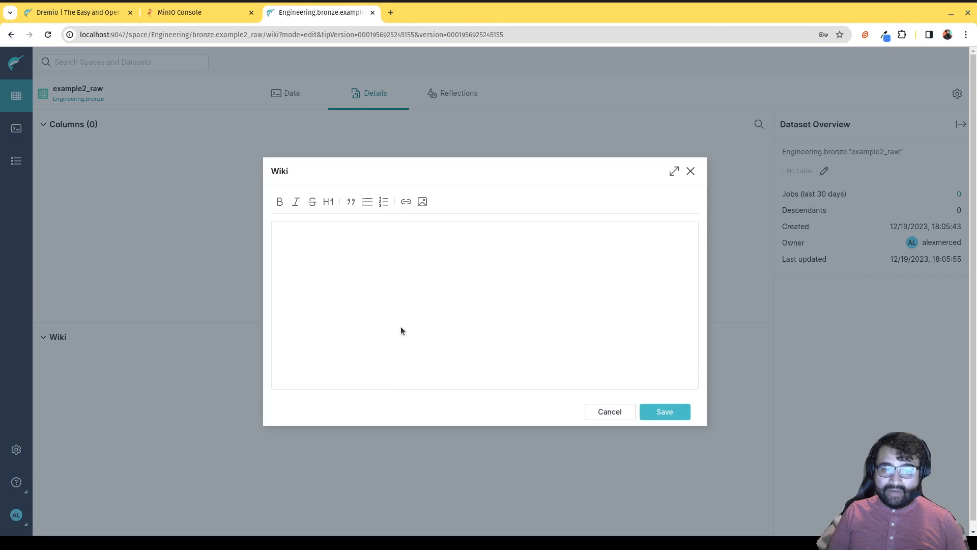
type("## ")
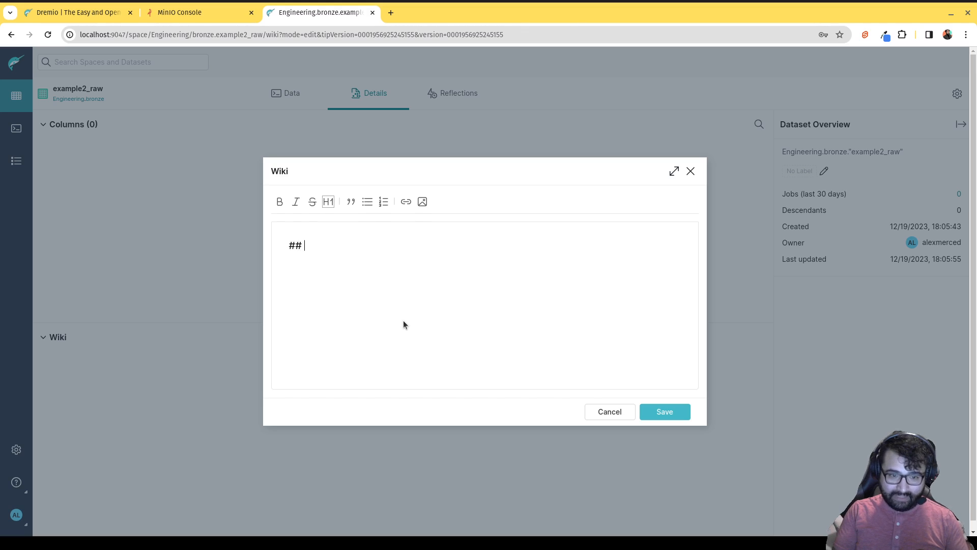
type("Documentation")
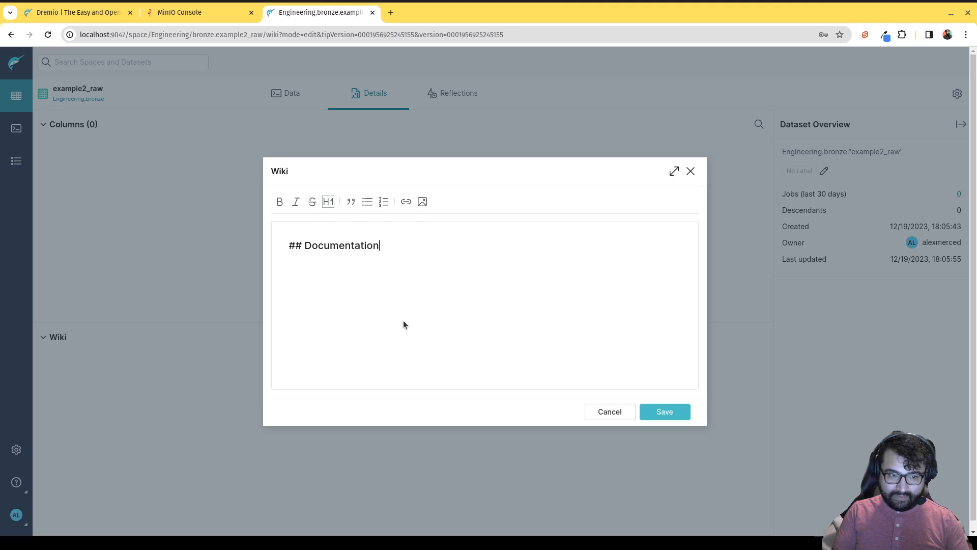
key("Return")
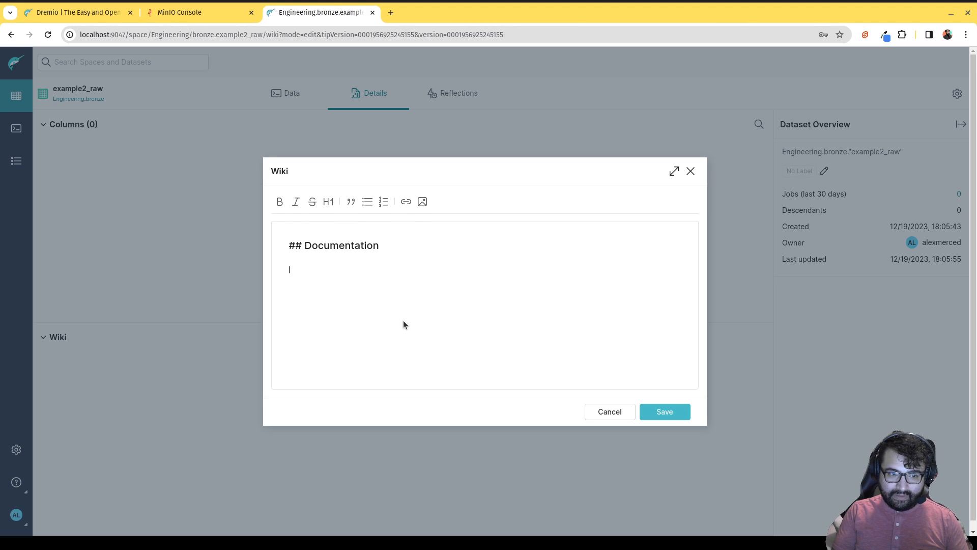
type("### Schem")
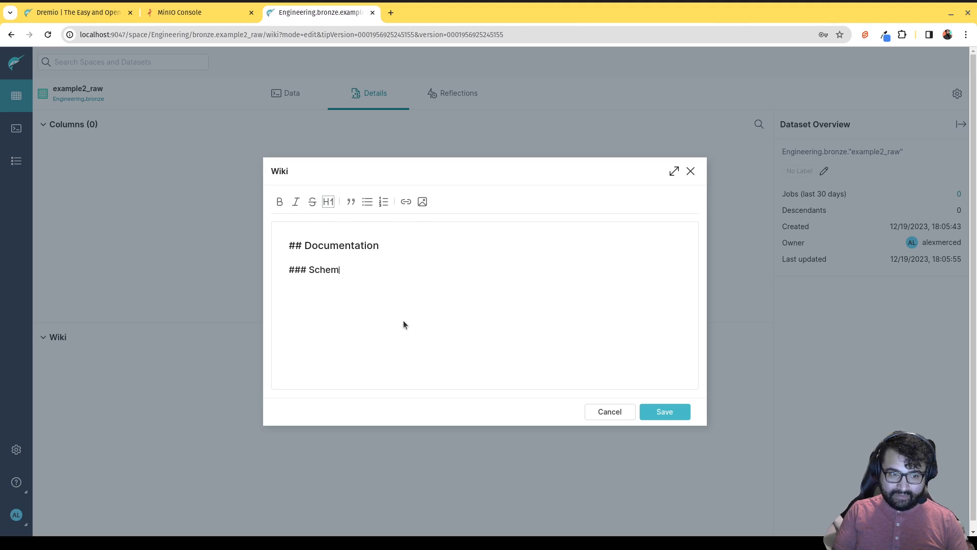
type("a")
key("Return")
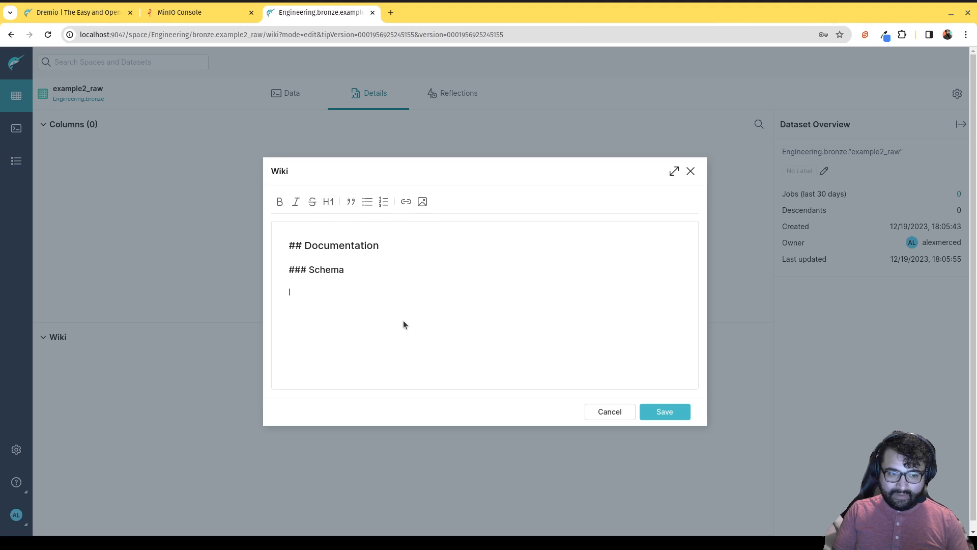
left_click(671, 411)
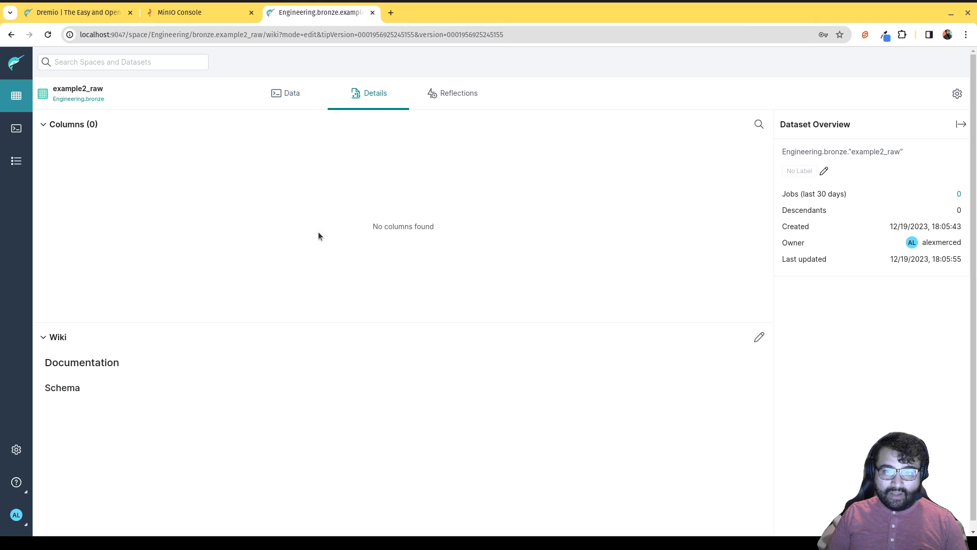
left_click(277, 93)
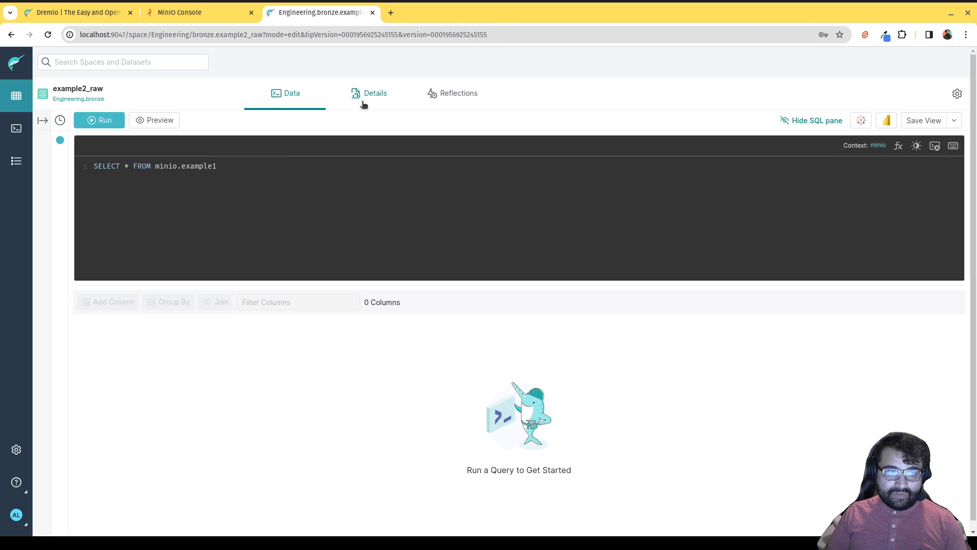
Review example2_raw's Reflections options, then switch to the minio container in Docker Desktop.
left_click(365, 102)
left_click(447, 97)
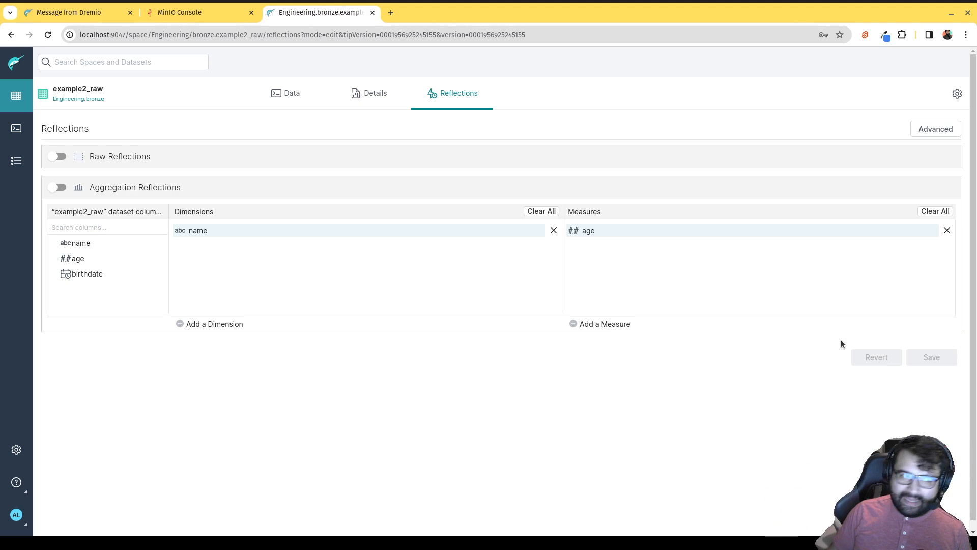
left_click(11, 98)
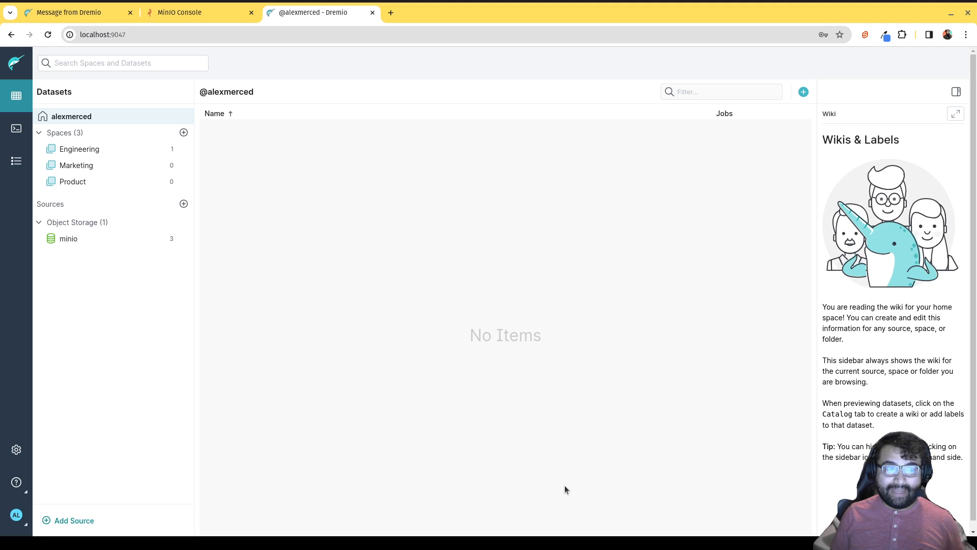
left_click(818, 520)
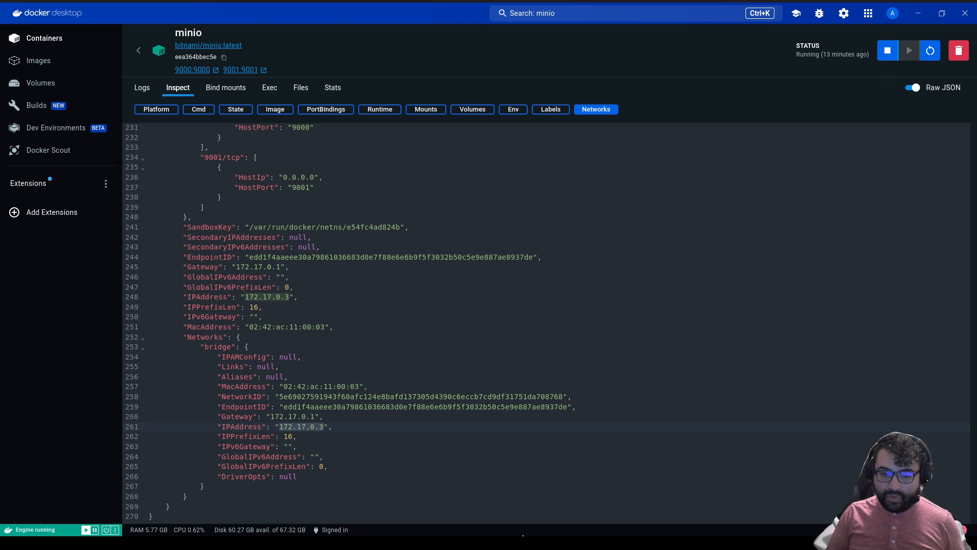
Note the minio container's IP address 172.17.0.3 and return to Dremio in Chrome.
mouse_move(507, 533)
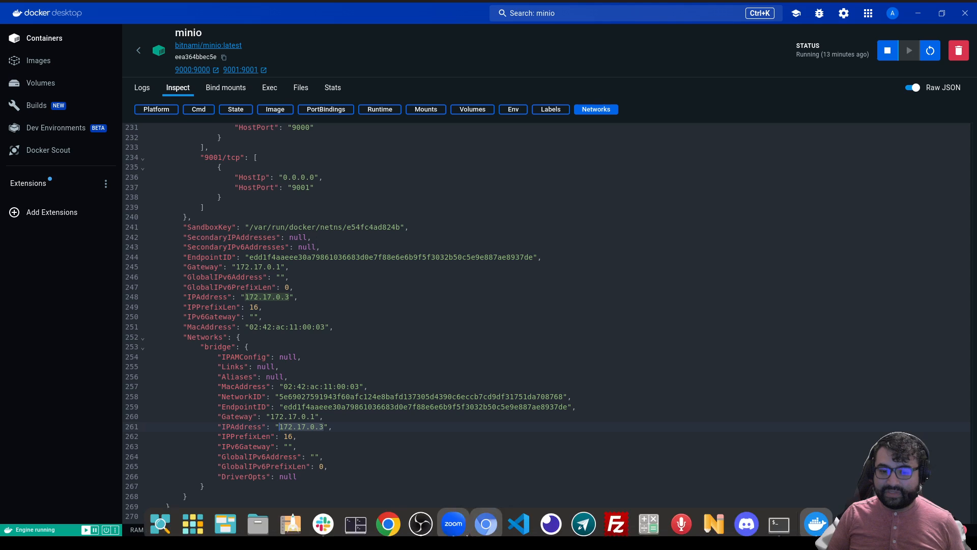
left_click(388, 518)
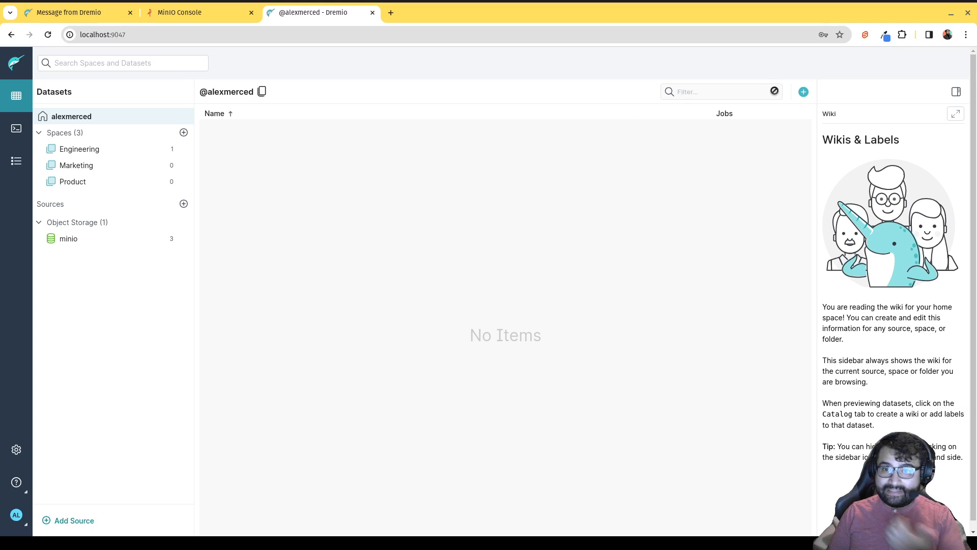
Run SELECT * on minio's Sample Data.xlsx and list the JSON, CSV and Parquet download options.
left_click(77, 239)
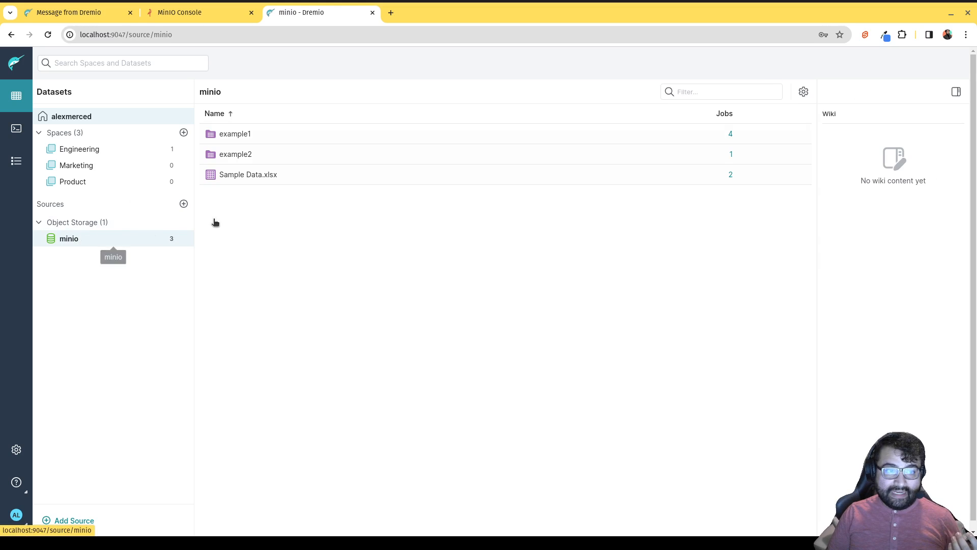
left_click(241, 177)
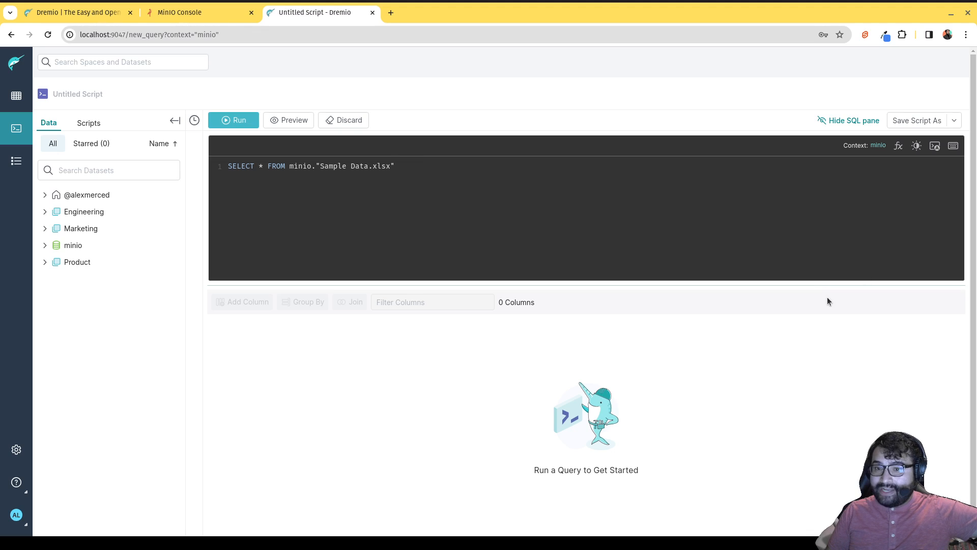
left_click(249, 121)
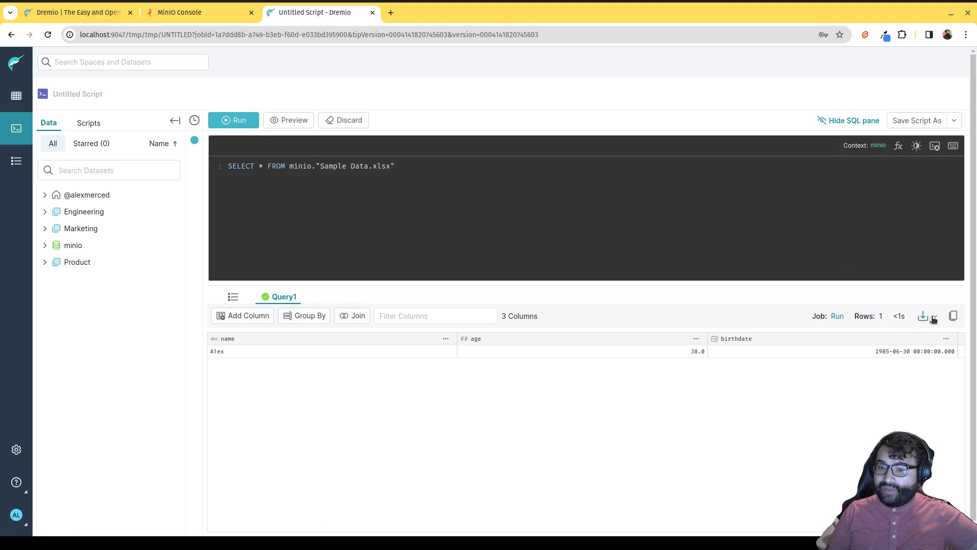
left_click(925, 318)
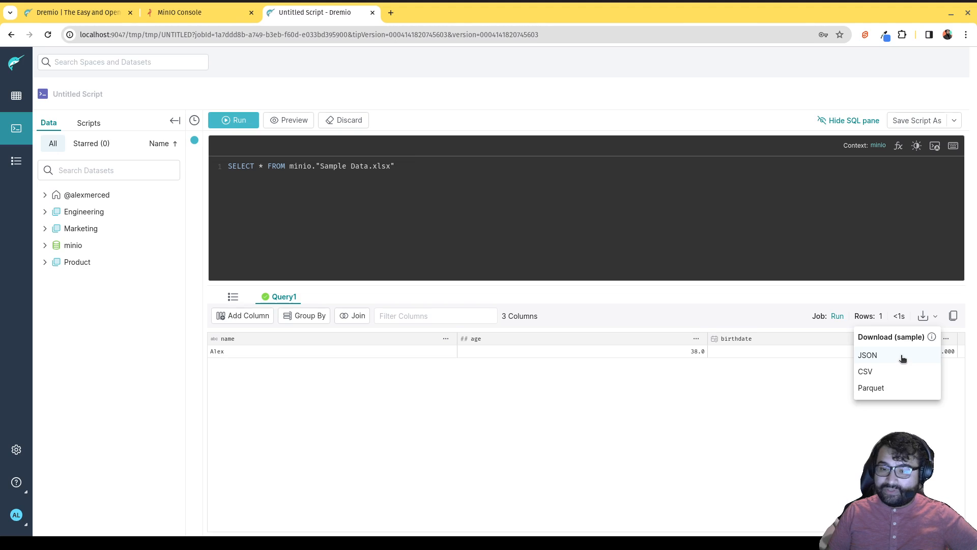